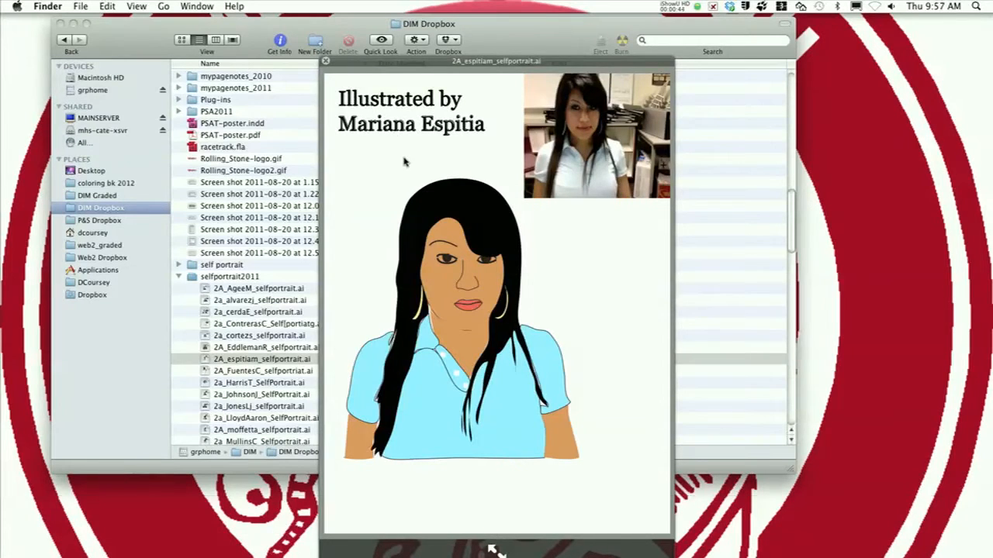
Browse previews of the student self-portrait files in the selfportrait2011 folder to examine the finished illustrations
{"action": "key", "text": "Down"}
{"action": "key", "text": "Down"}
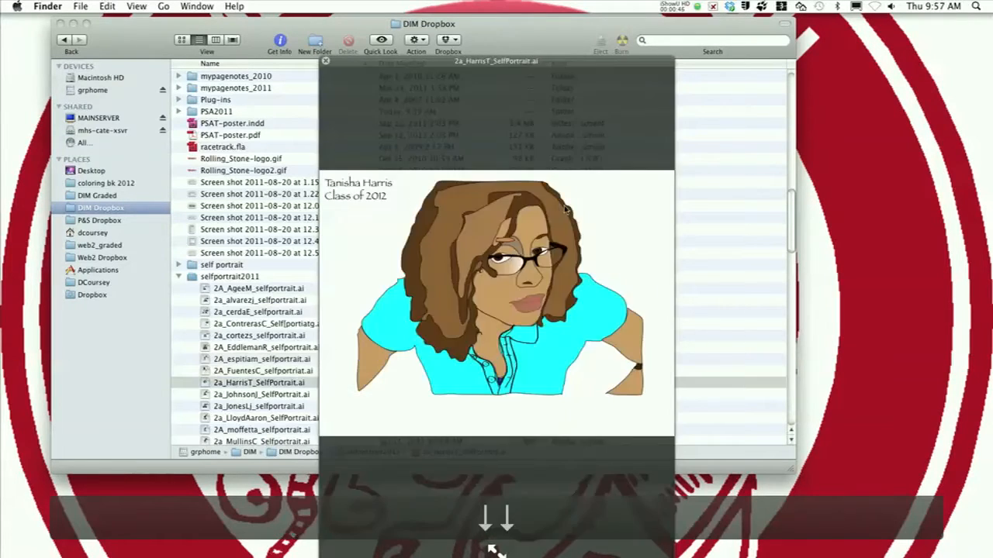
{"action": "key", "text": "Down"}
{"action": "key", "text": "Down"}
{"action": "key", "text": "Down"}
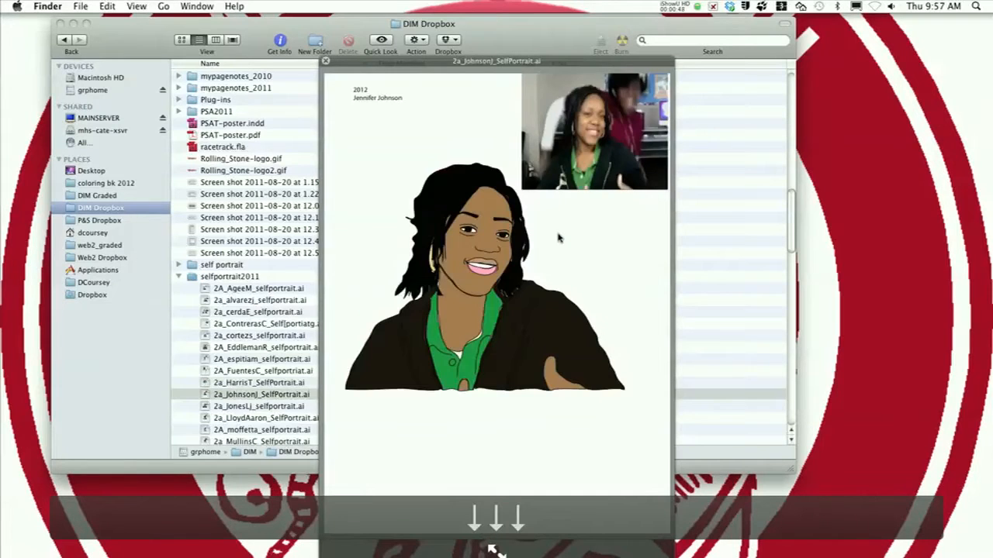
{"action": "key", "text": "Down"}
{"action": "key", "text": "Down"}
{"action": "key", "text": "Down"}
{"action": "key", "text": "Down"}
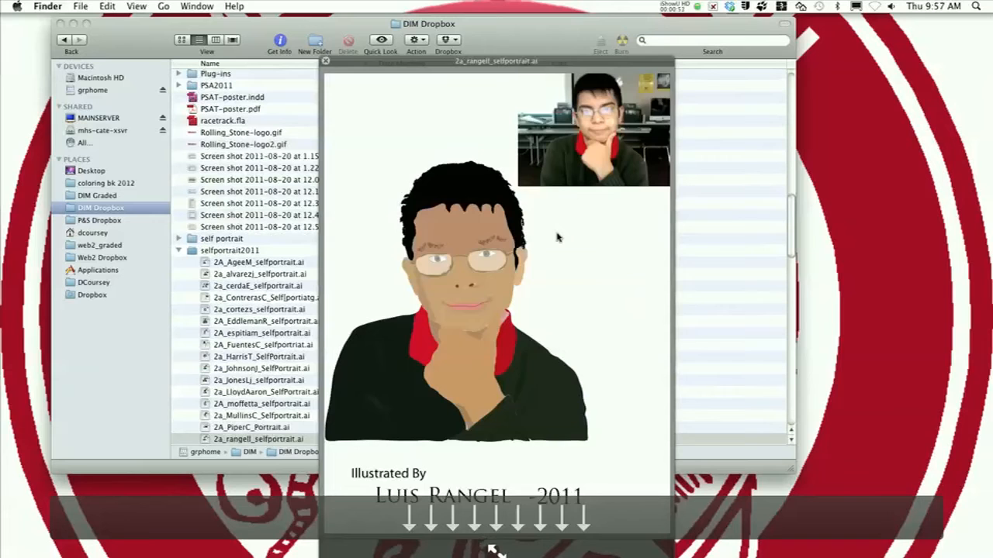
{"action": "key", "text": "Down"}
{"action": "key", "text": "Down"}
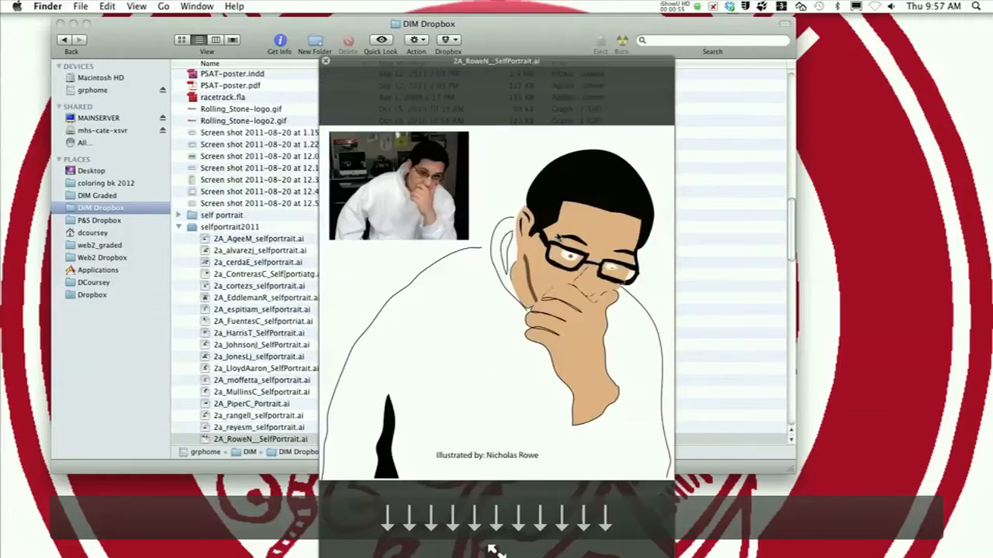
{"action": "key", "text": "Down"}
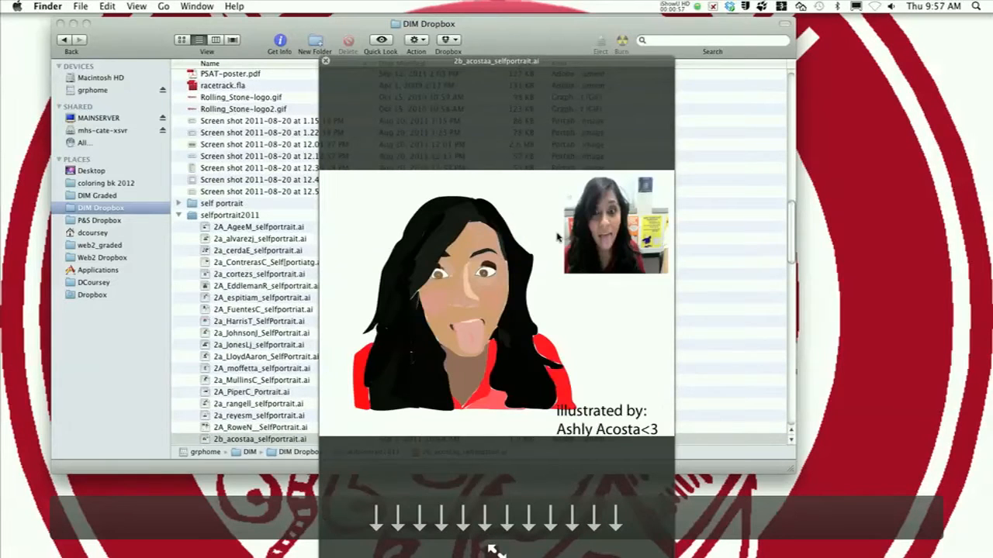
{"action": "key", "text": "Down"}
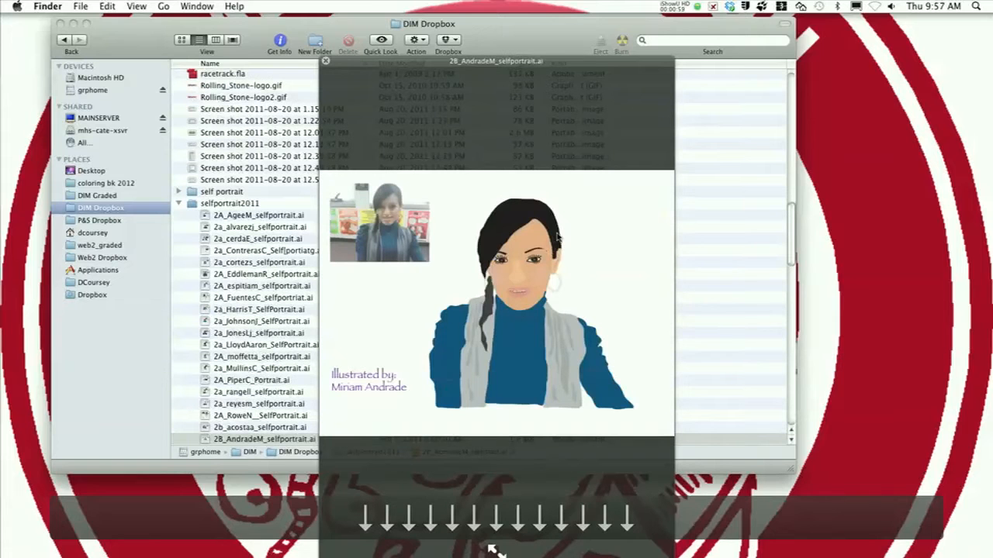
{"action": "key", "text": "Down"}
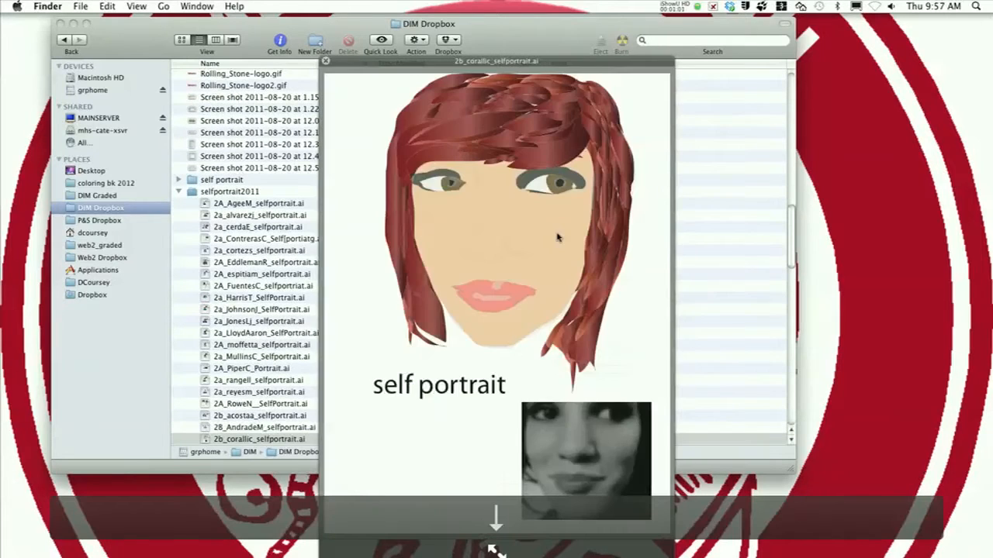
{"action": "key", "text": "Down"}
{"action": "key", "text": "Down"}
{"action": "key", "text": "Down"}
{"action": "key", "text": "Down"}
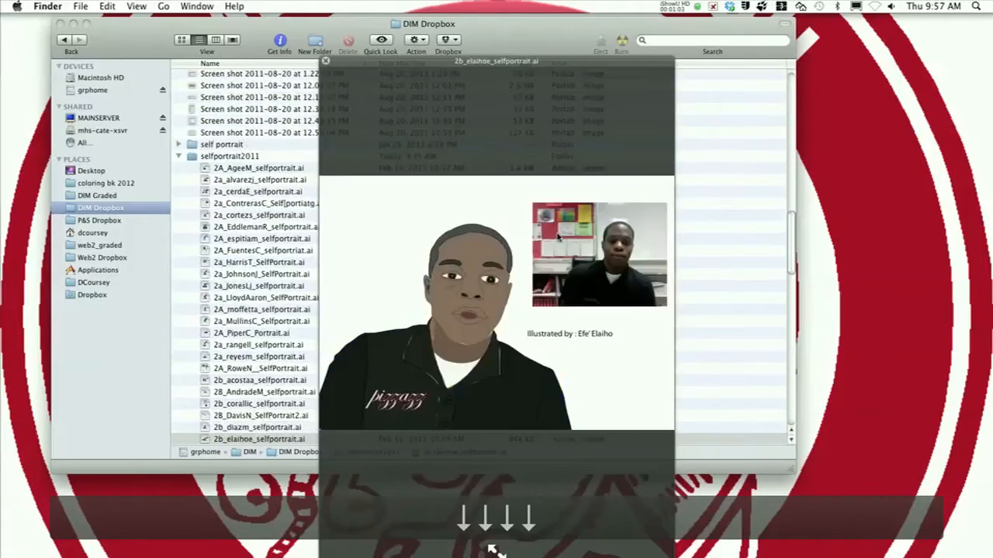
{"action": "key", "text": "Down"}
{"action": "key", "text": "Down"}
{"action": "key", "text": "Down"}
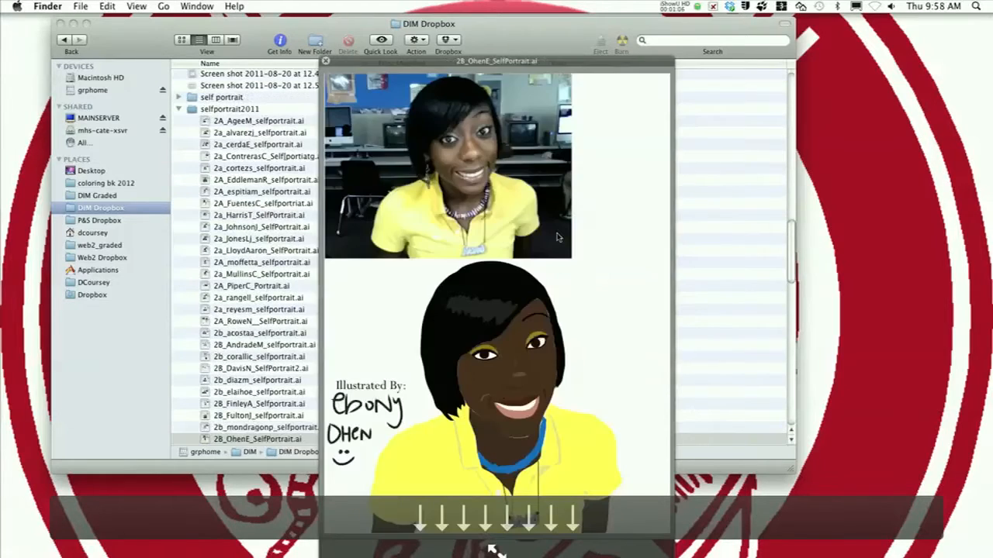
{"action": "key", "text": "Down"}
{"action": "key", "text": "Down"}
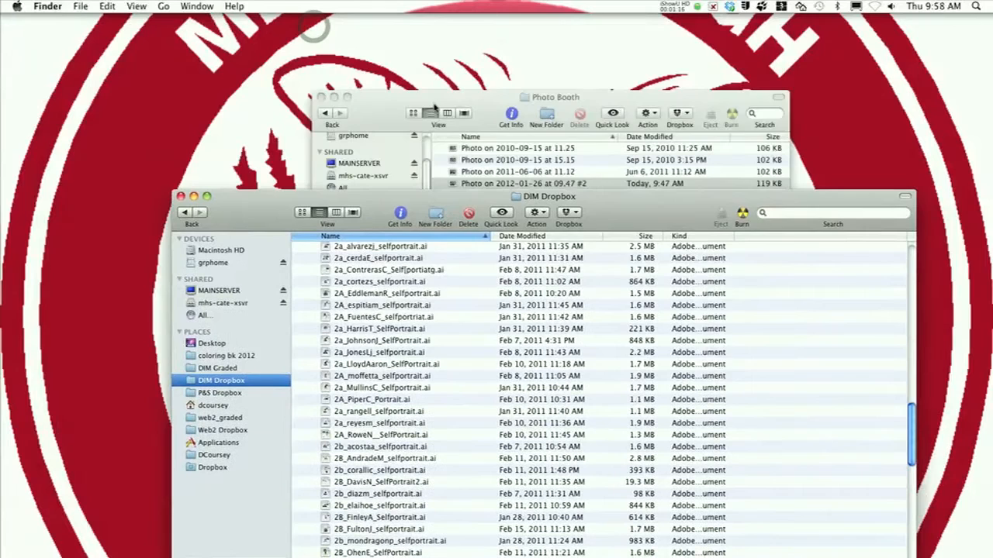
Preview "Photo on 2012-01-26 at 09.47 #2" in the Photo Booth folder and open it in Adobe Illustrator CS4
{"action": "left_click", "coordinate": [434, 104]}
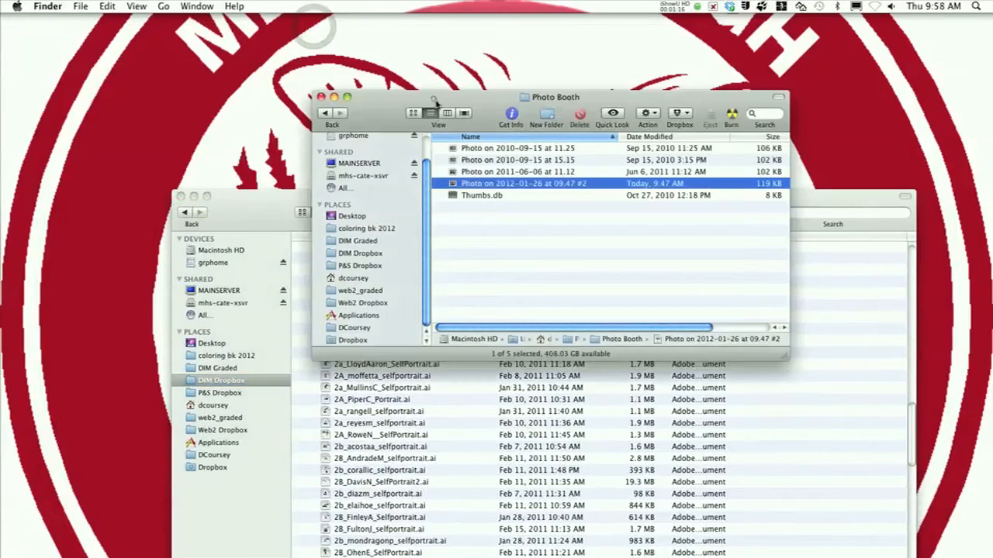
{"action": "key", "text": "space"}
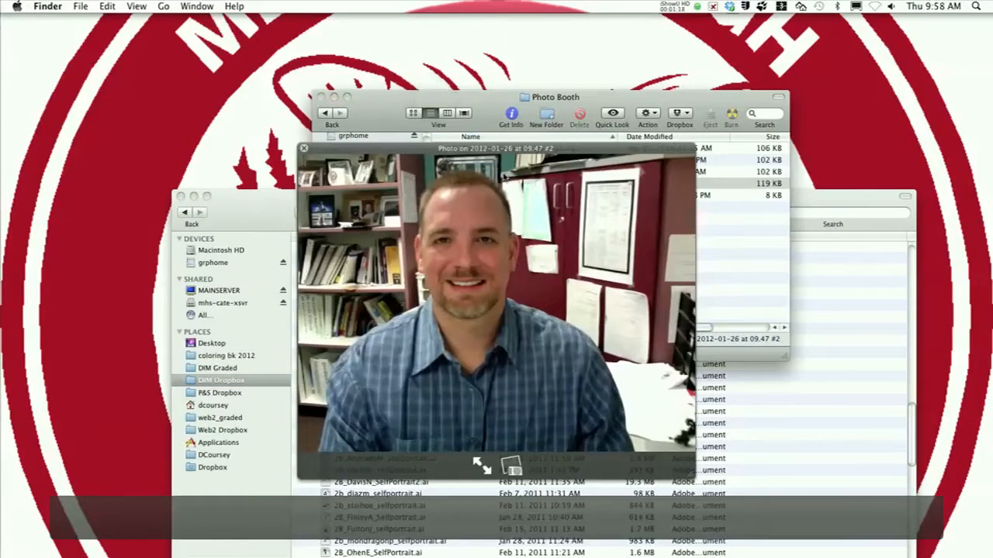
{"action": "key", "text": "space"}
{"action": "right_click", "coordinate": [505, 184]}
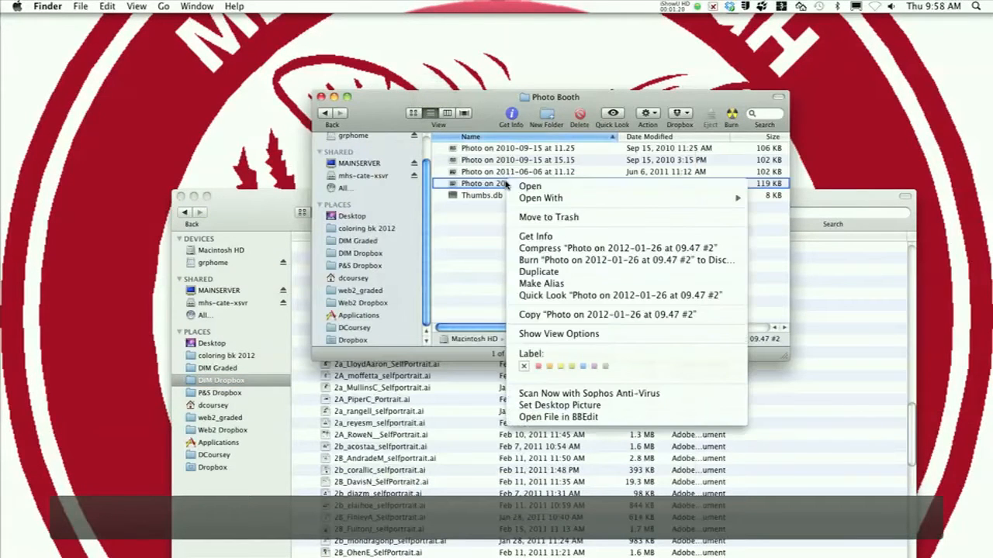
{"action": "mouse_move", "coordinate": [719, 204]}
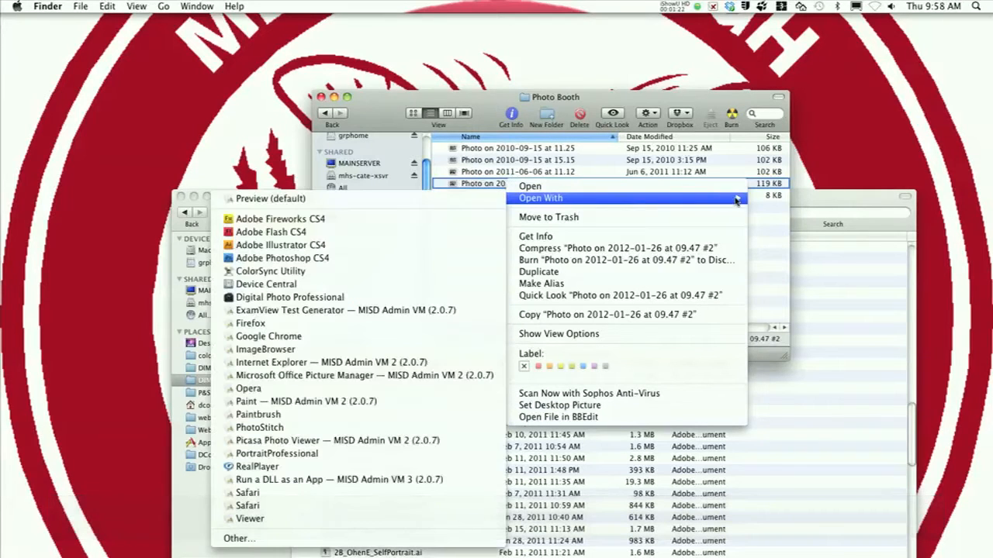
{"action": "left_click", "coordinate": [370, 252]}
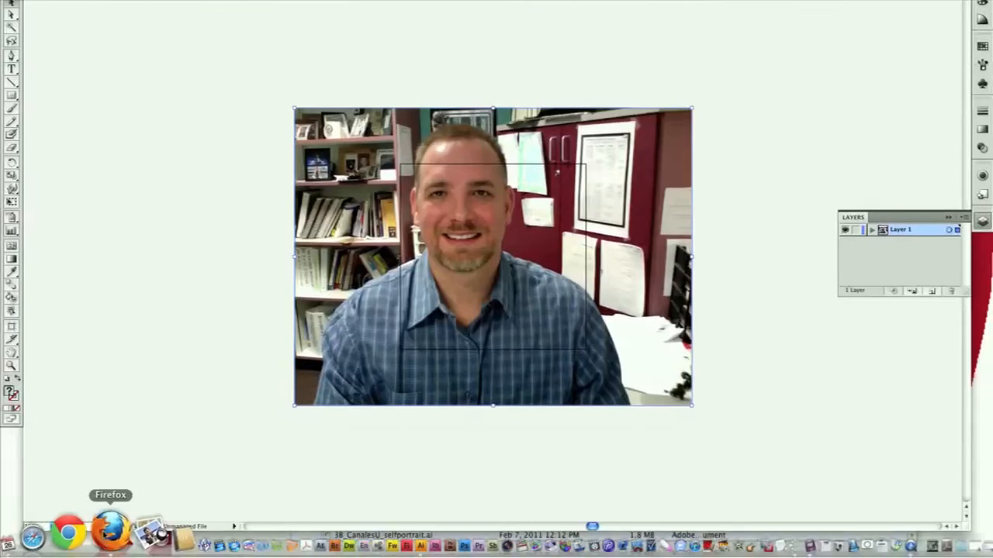
Switch to Firefox, review the Self Portrait assignment's steps, grading criteria and sample portraits, and return to Illustrator
{"action": "left_click", "coordinate": [110, 531]}
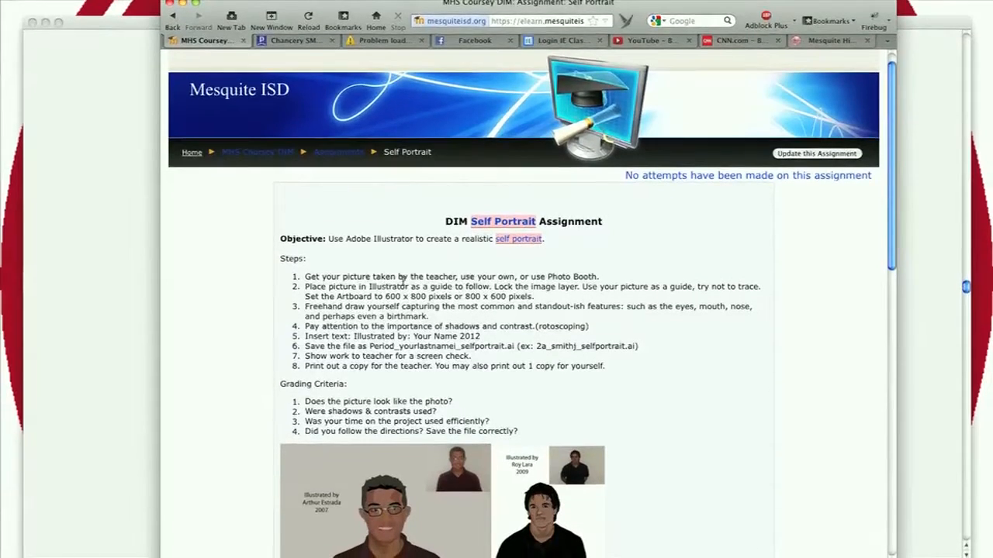
{"action": "scroll", "coordinate": [403, 281], "scroll_direction": "down", "scroll_amount": 3}
{"action": "scroll", "coordinate": [493, 273], "scroll_direction": "down", "scroll_amount": 3}
{"action": "scroll", "coordinate": [493, 274], "scroll_direction": "down", "scroll_amount": 3}
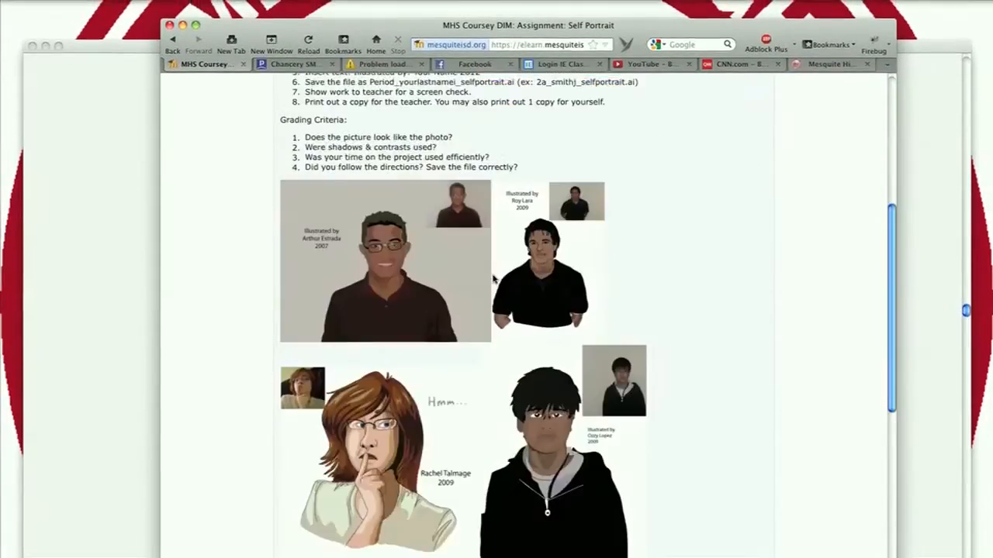
{"action": "scroll", "coordinate": [493, 277], "scroll_direction": "up", "scroll_amount": 5}
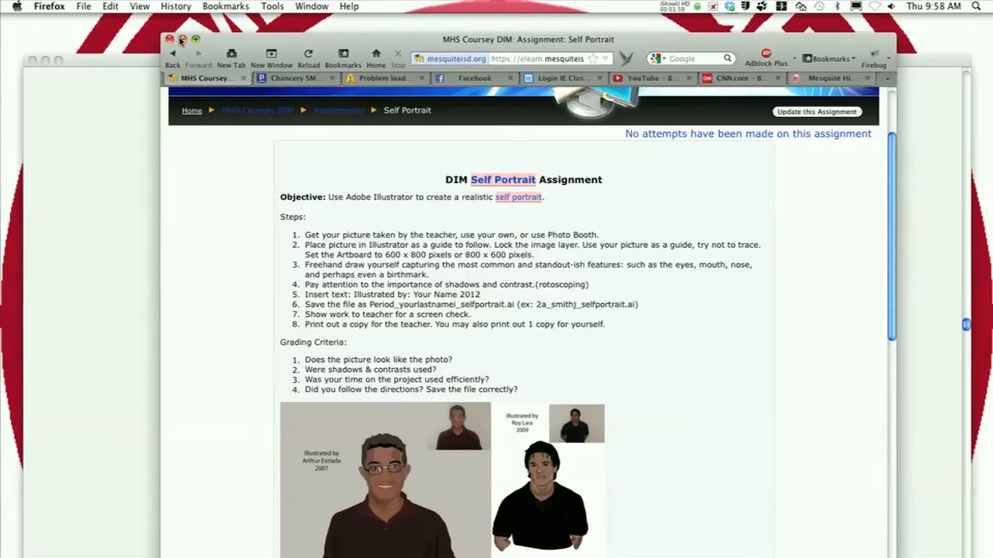
{"action": "left_click", "coordinate": [180, 39]}
{"action": "left_click", "coordinate": [353, 146]}
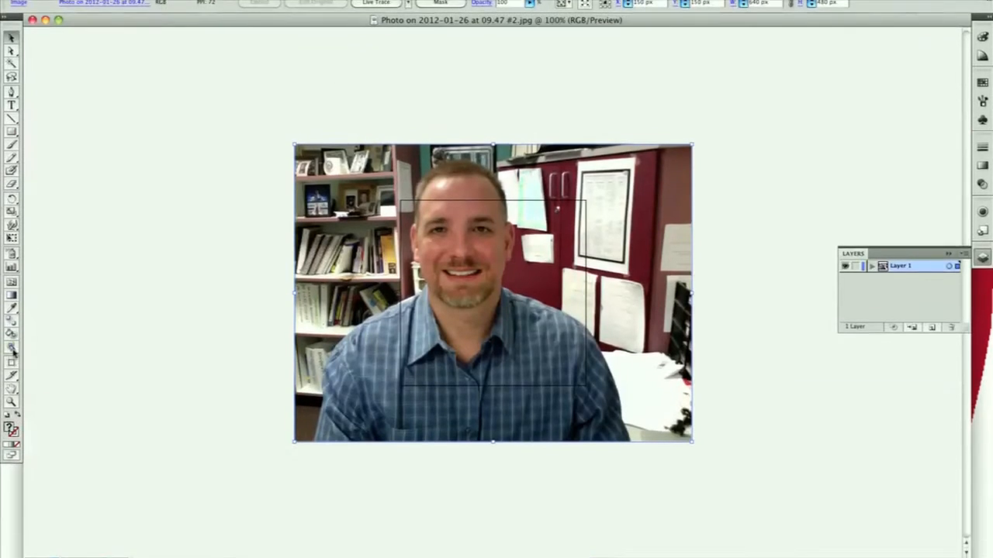
Resize the artboard to 800 px wide by 600 px high
{"action": "left_click", "coordinate": [11, 330]}
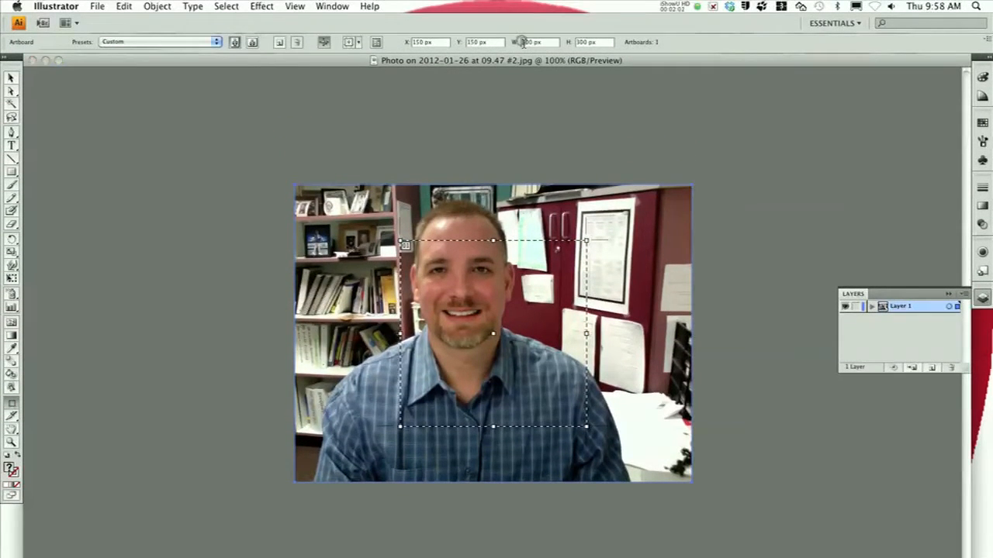
{"action": "type", "text": "8"}
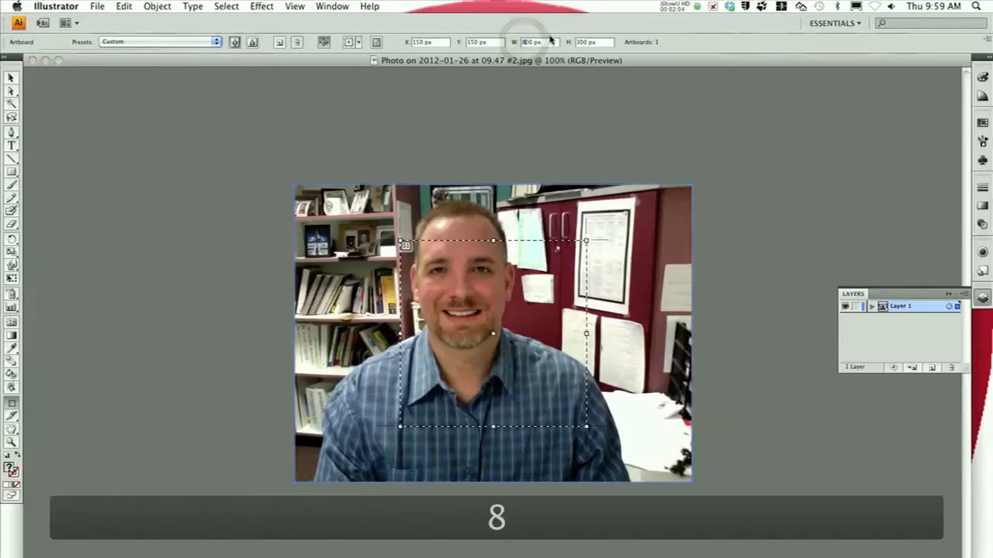
{"action": "left_click_drag", "start_coordinate": [575, 42], "coordinate": [580, 42]}
{"action": "type", "text": "6"}
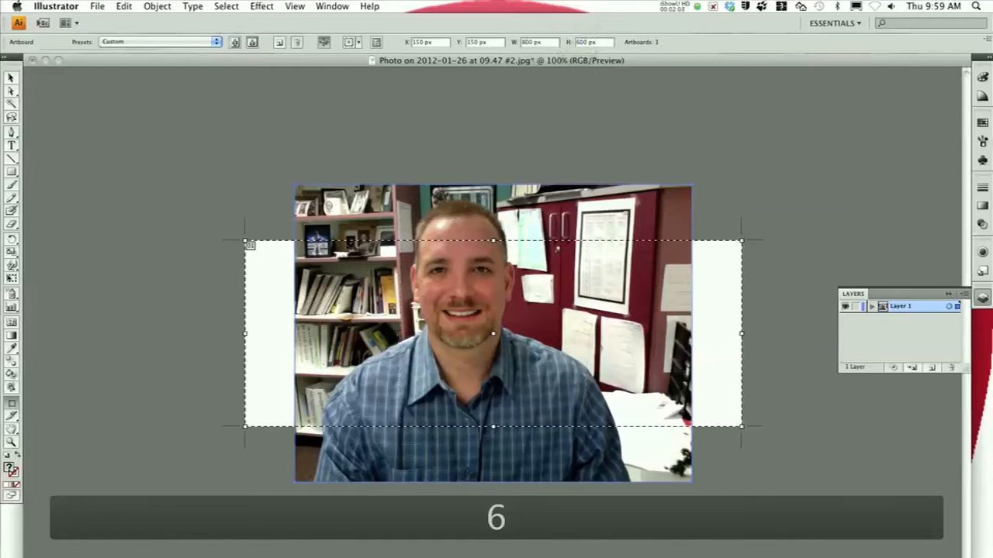
{"action": "key", "text": "Return"}
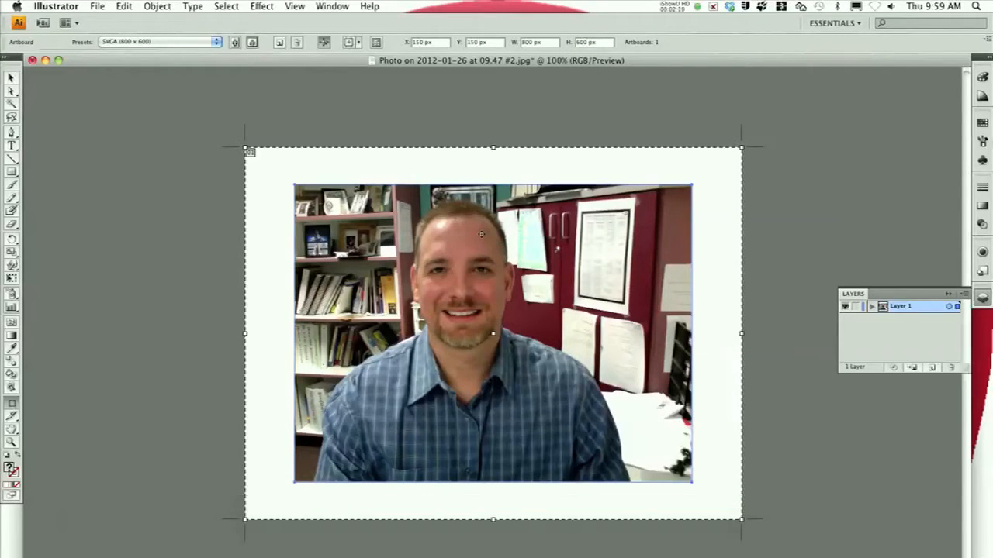
Enlarge the photo to about 698 x 524 px and move it so it rests on the artboard's lower edge
{"action": "left_click", "coordinate": [12, 78]}
{"action": "left_click", "coordinate": [345, 229]}
{"action": "left_click_drag", "start_coordinate": [294, 185], "coordinate": [232, 155]}
{"action": "left_click_drag", "start_coordinate": [393, 263], "coordinate": [411, 308]}
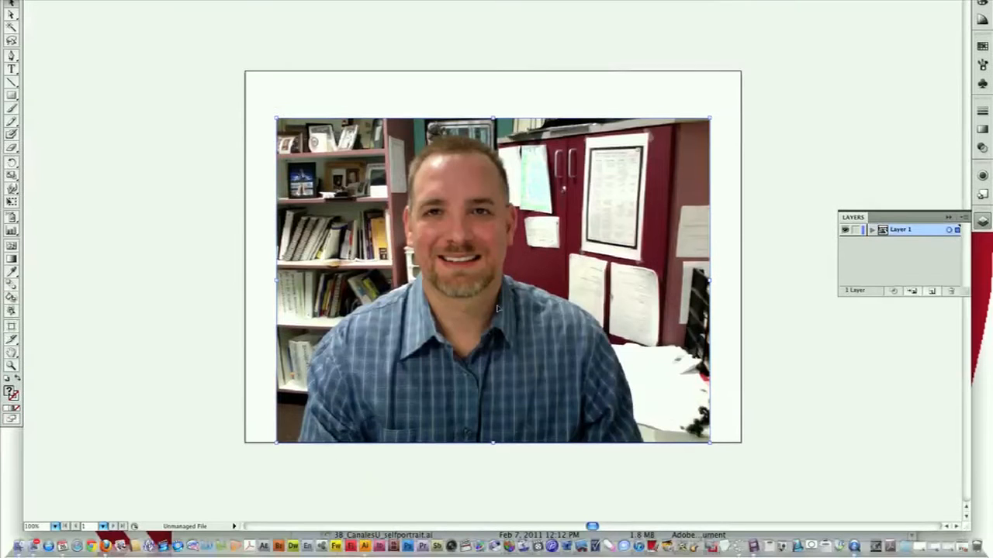
Reduce the photo's opacity to 40% and lock its image sublayer inside Layer 1
{"action": "left_click", "coordinate": [872, 230]}
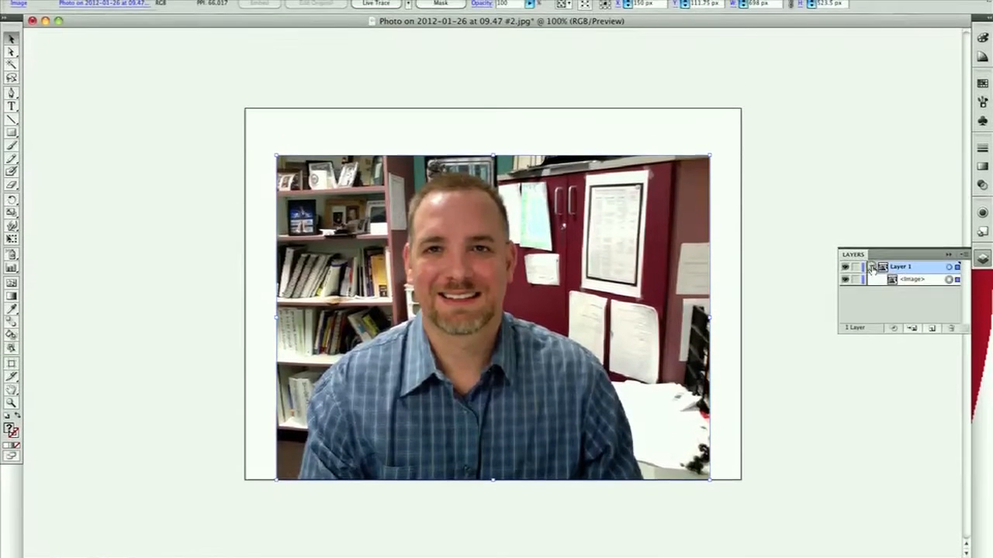
{"action": "left_click", "coordinate": [927, 242]}
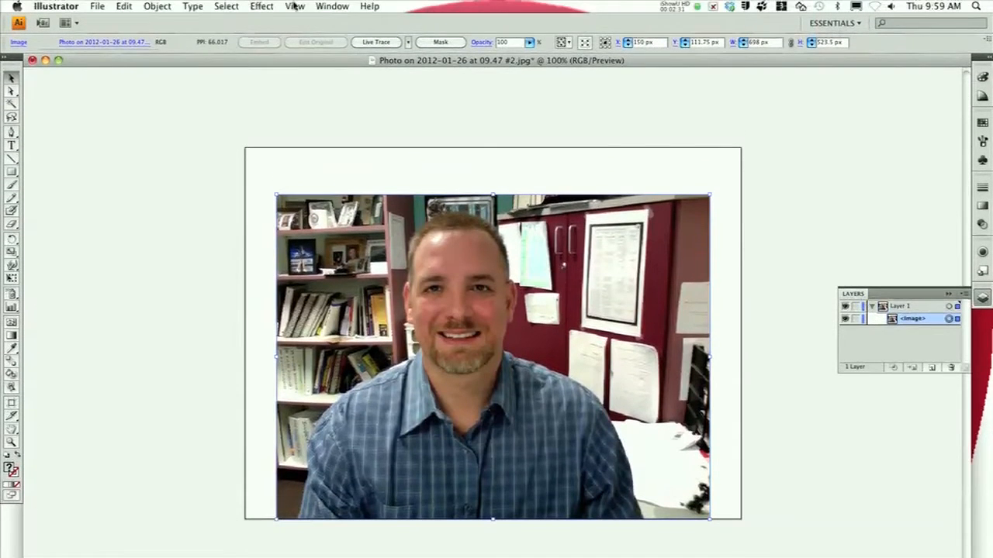
{"action": "left_click", "coordinate": [333, 6]}
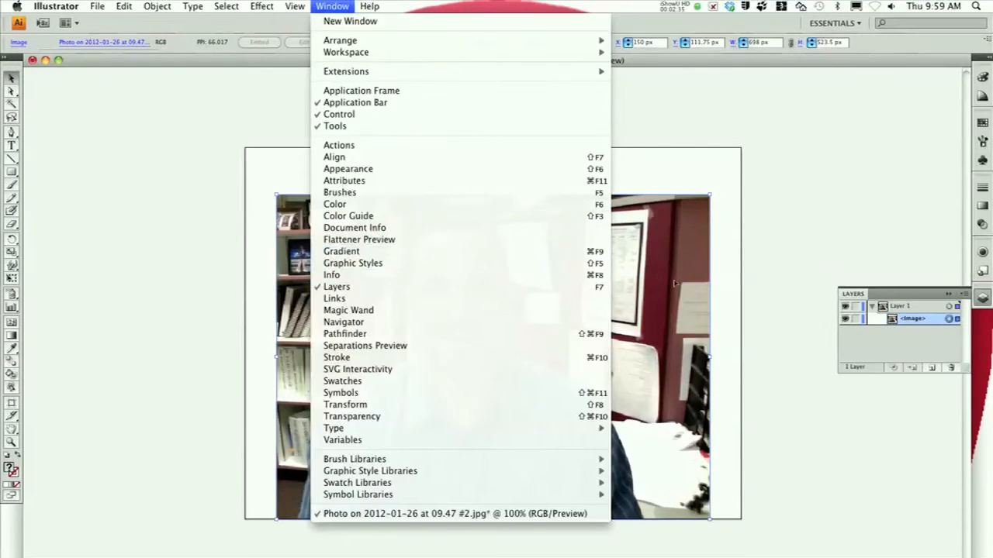
{"action": "left_click", "coordinate": [911, 295]}
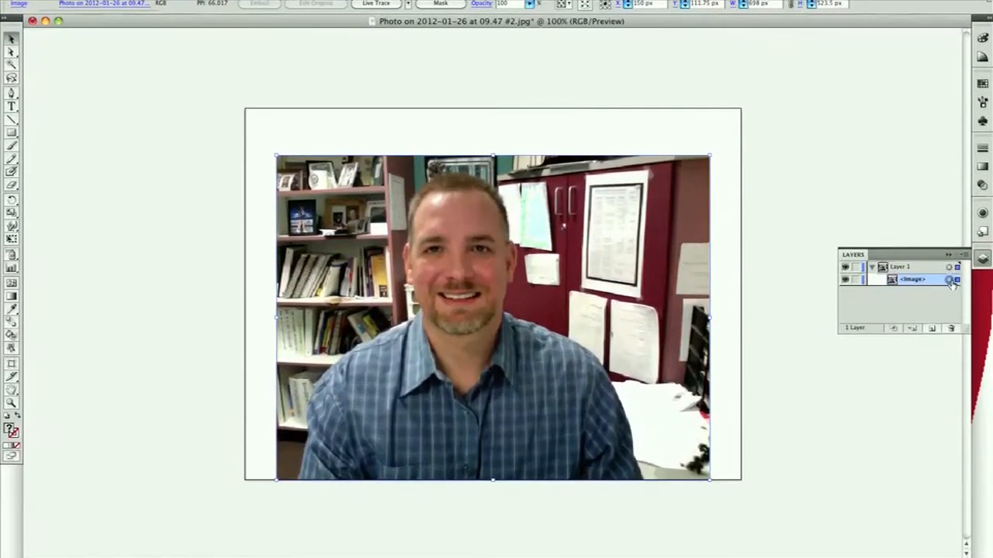
{"action": "left_click", "coordinate": [951, 282]}
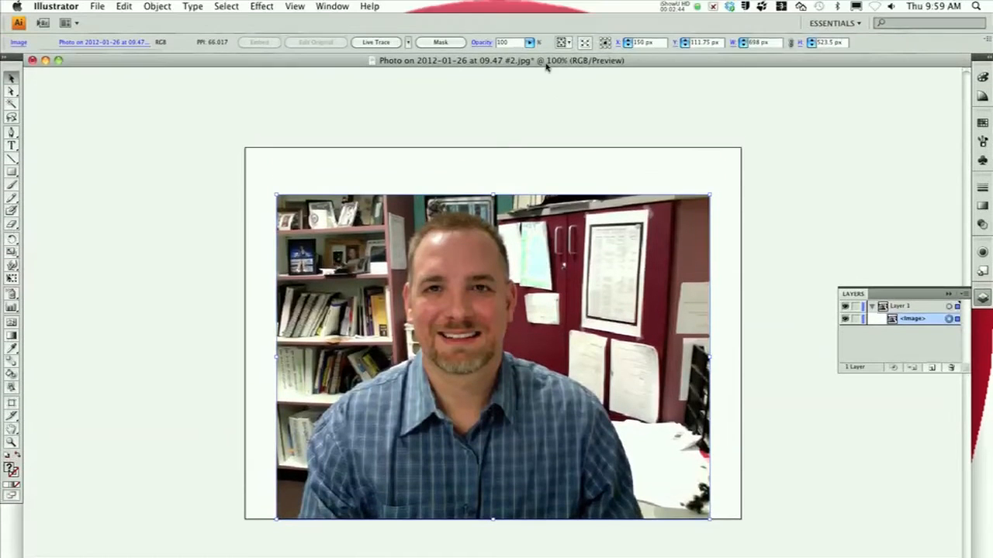
{"action": "left_click", "coordinate": [529, 44]}
{"action": "left_click_drag", "start_coordinate": [525, 58], "coordinate": [490, 57]}
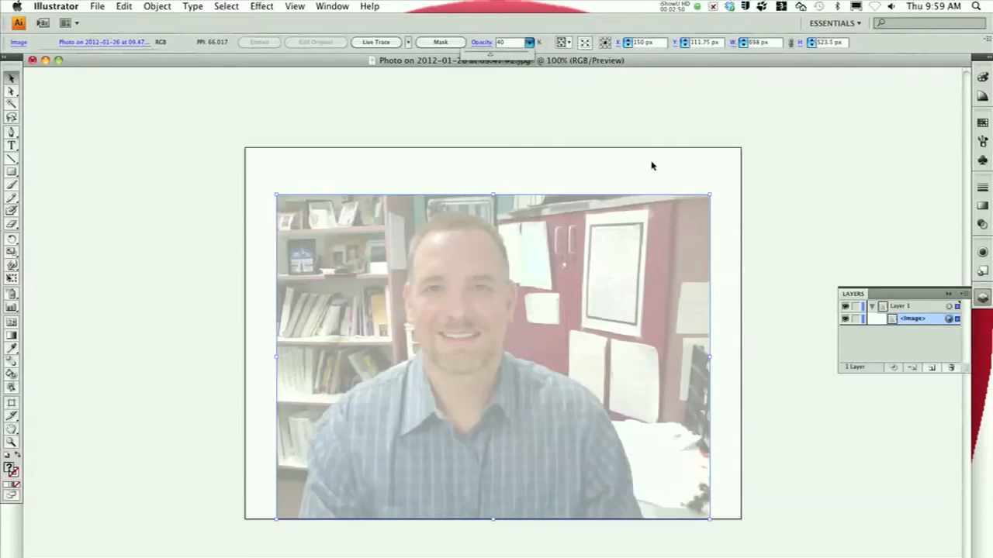
{"action": "left_click", "coordinate": [855, 320]}
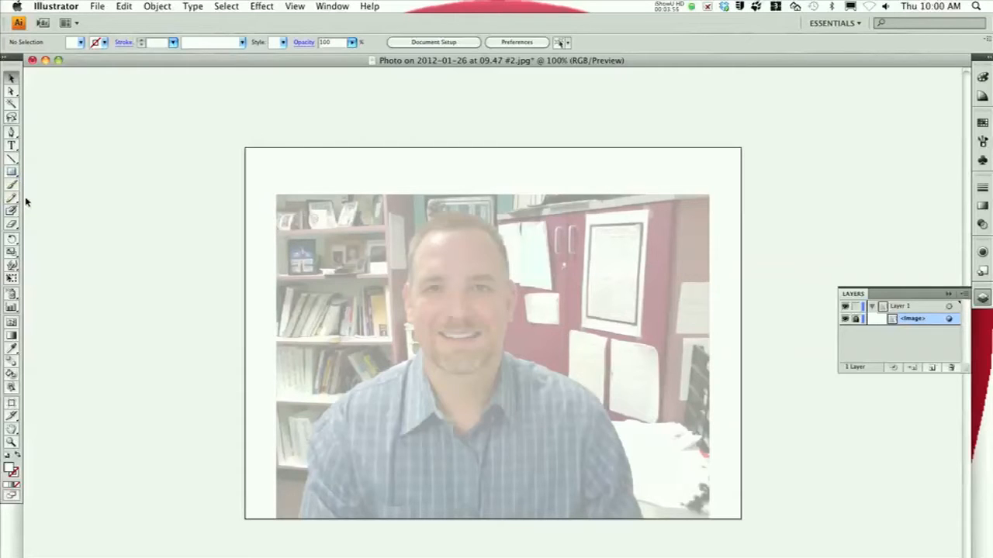
Open the Skintones swatch library, enlarge its floating panel and place it beside the artboard
{"action": "left_click", "coordinate": [343, 6]}
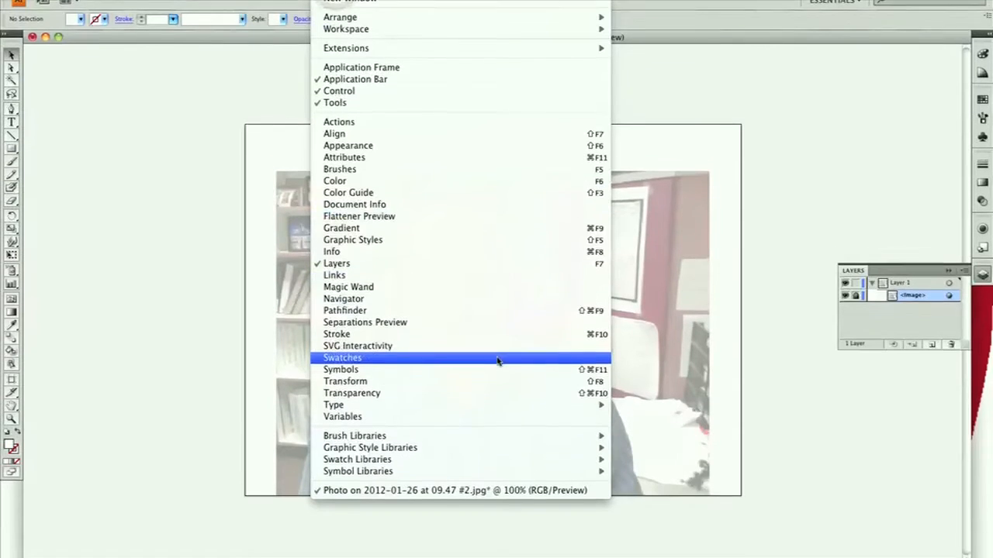
{"action": "left_click", "coordinate": [497, 357]}
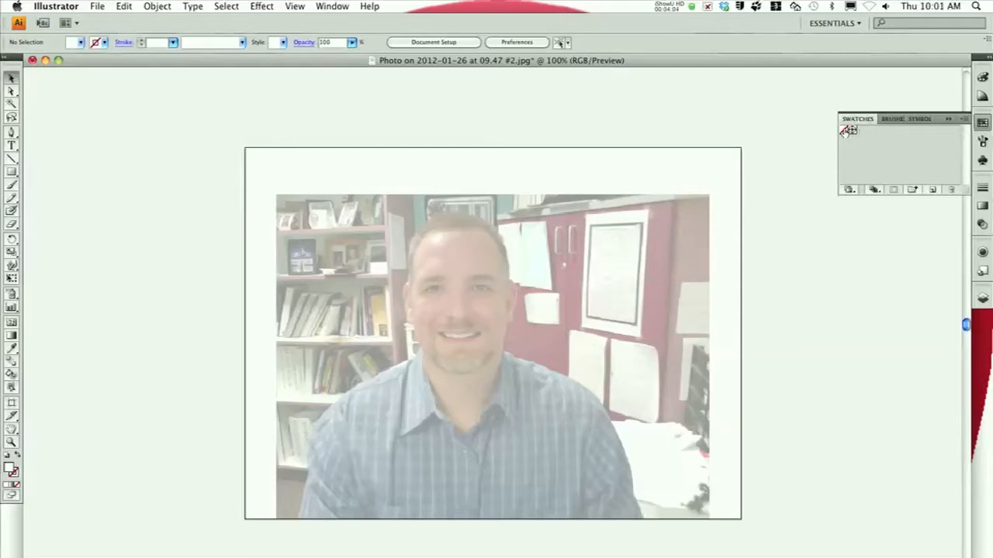
{"action": "left_click", "coordinate": [965, 120]}
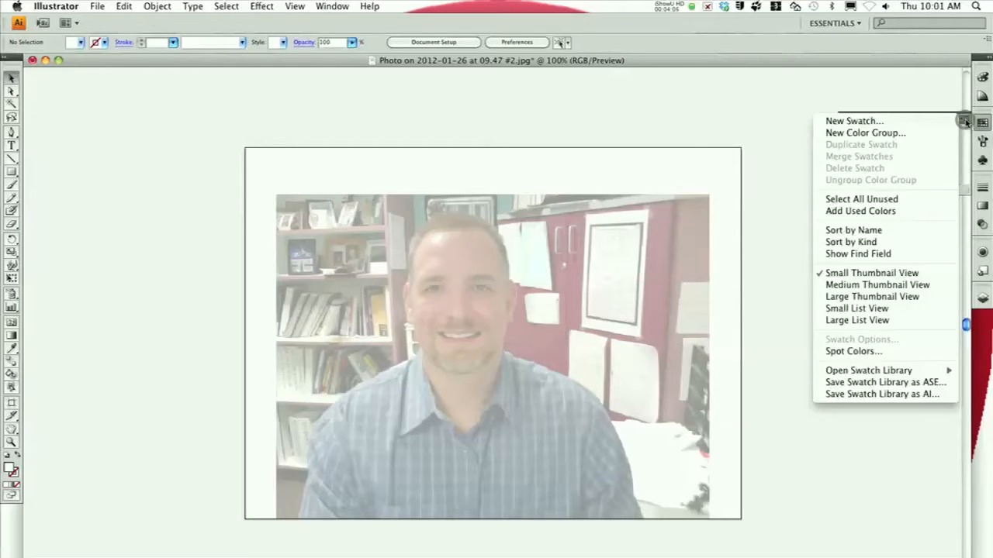
{"action": "mouse_move", "coordinate": [848, 370]}
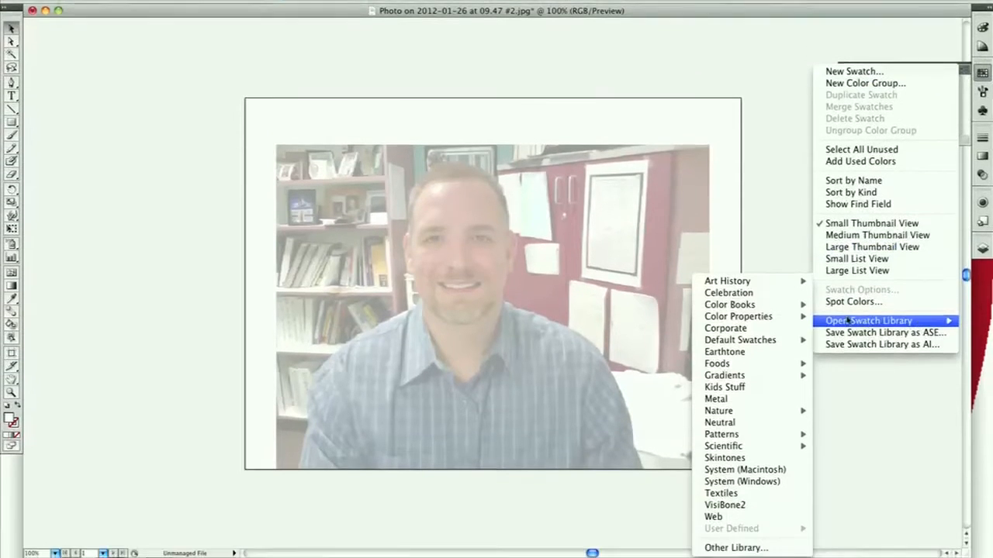
{"action": "left_click", "coordinate": [760, 458]}
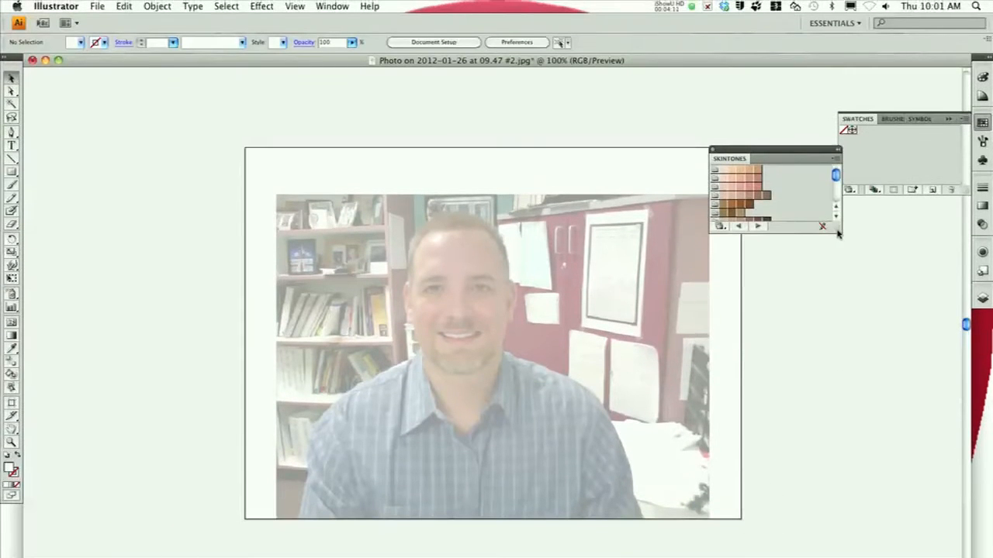
{"action": "left_click_drag", "start_coordinate": [837, 232], "coordinate": [861, 326]}
{"action": "left_click_drag", "start_coordinate": [768, 150], "coordinate": [823, 226]}
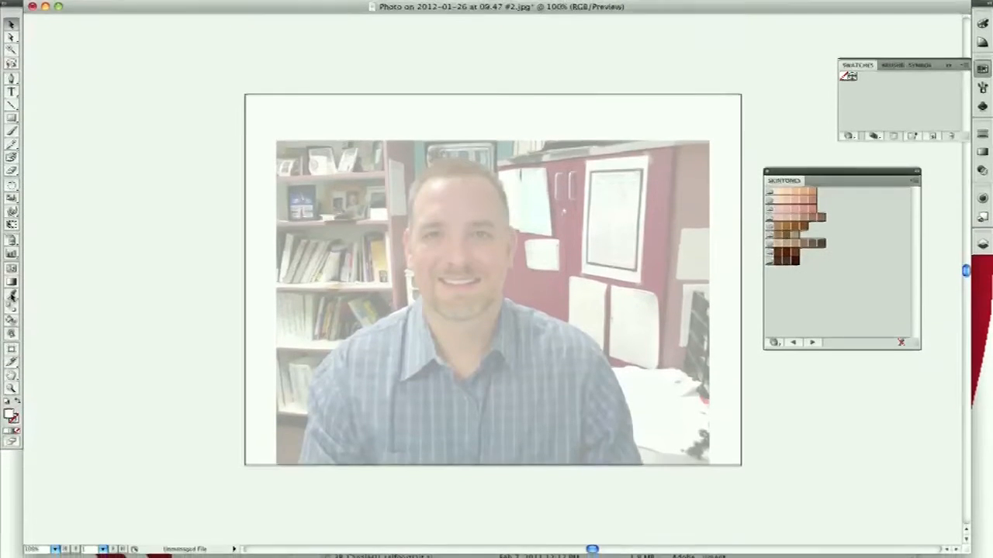
Choose a light peach fill from the Skintones library and set the opacity to 52% with nothing selected
{"action": "left_click", "coordinate": [11, 348]}
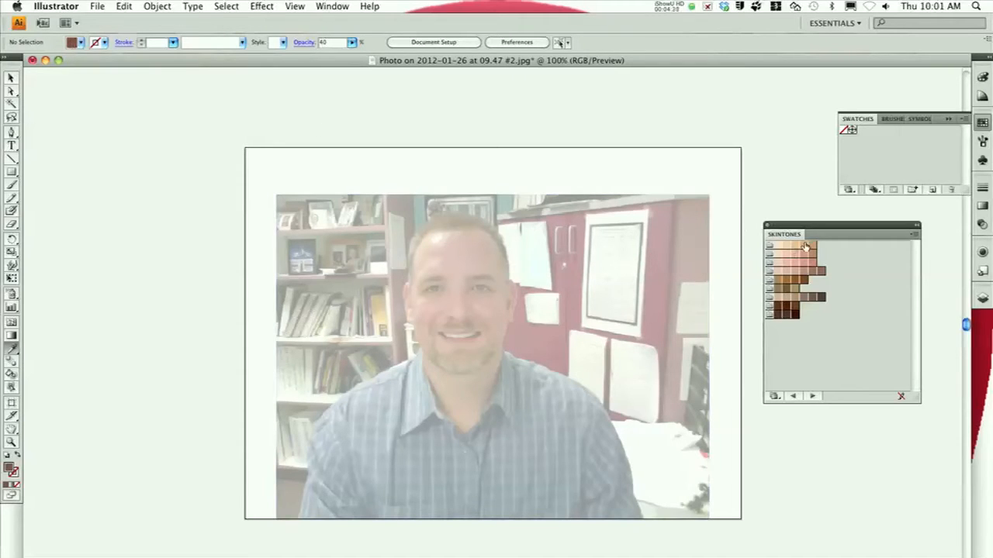
{"action": "left_click", "coordinate": [797, 250]}
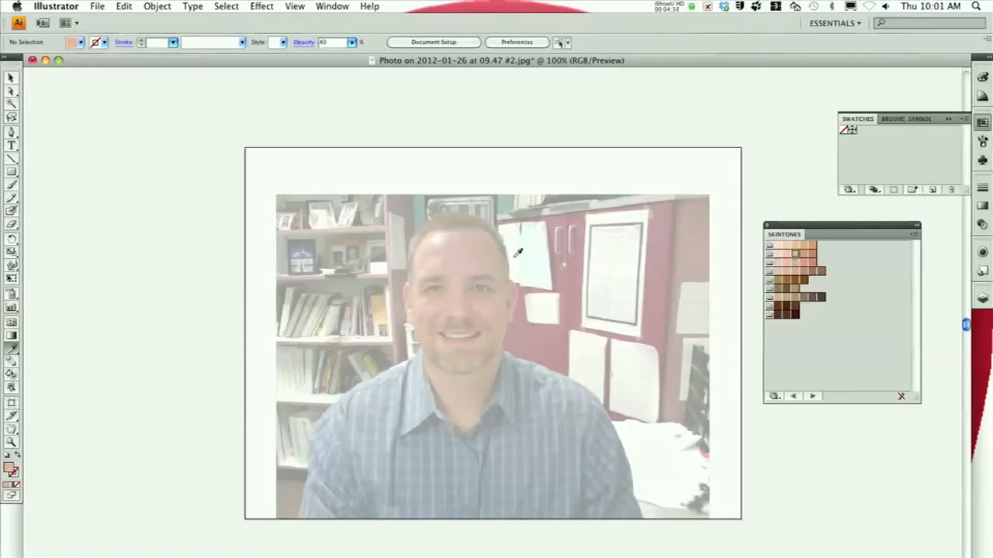
{"action": "left_click", "coordinate": [11, 78]}
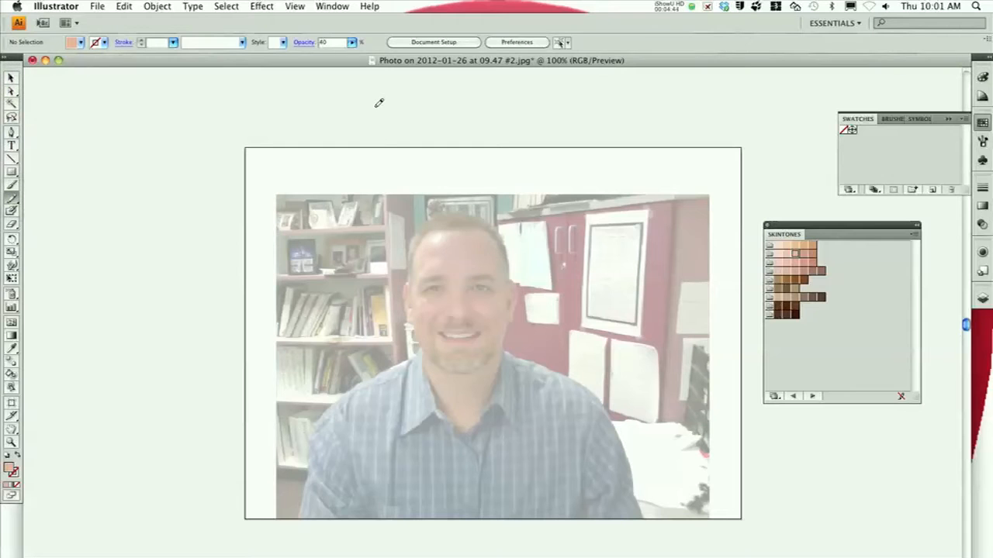
{"action": "left_click", "coordinate": [352, 43]}
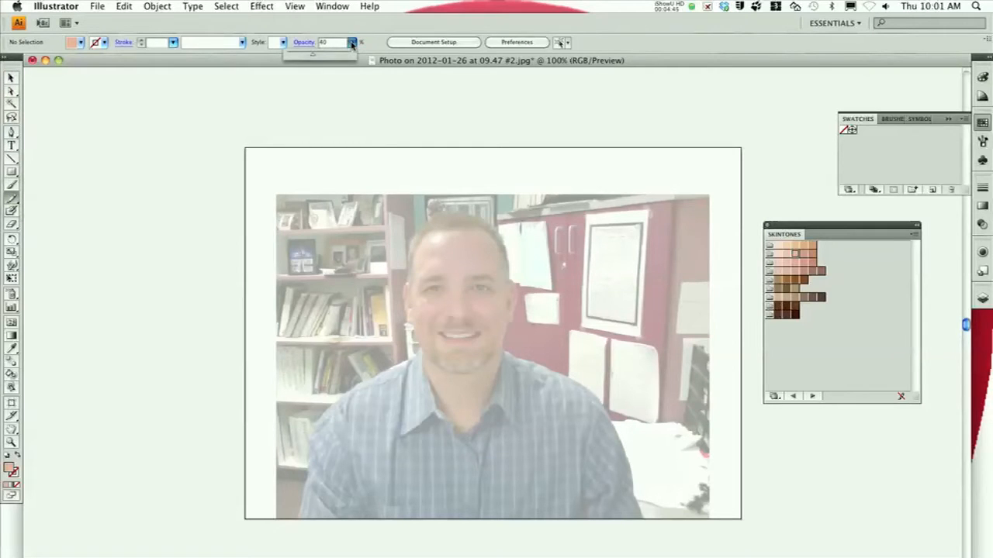
{"action": "left_click_drag", "start_coordinate": [312, 57], "coordinate": [319, 57]}
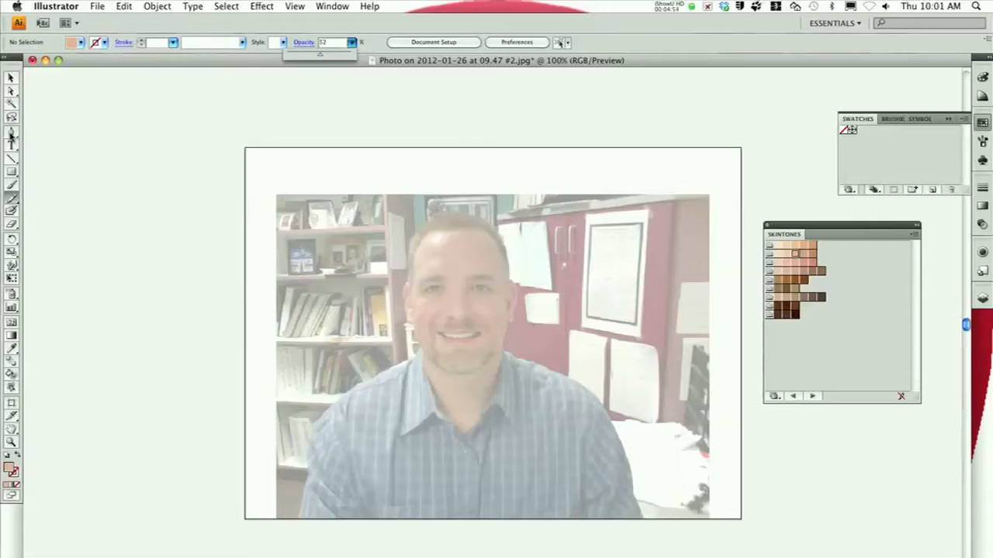
Trace the face with the Pen tool from the left temple down around the jaw and chin to the right ear
{"action": "left_click", "coordinate": [10, 134]}
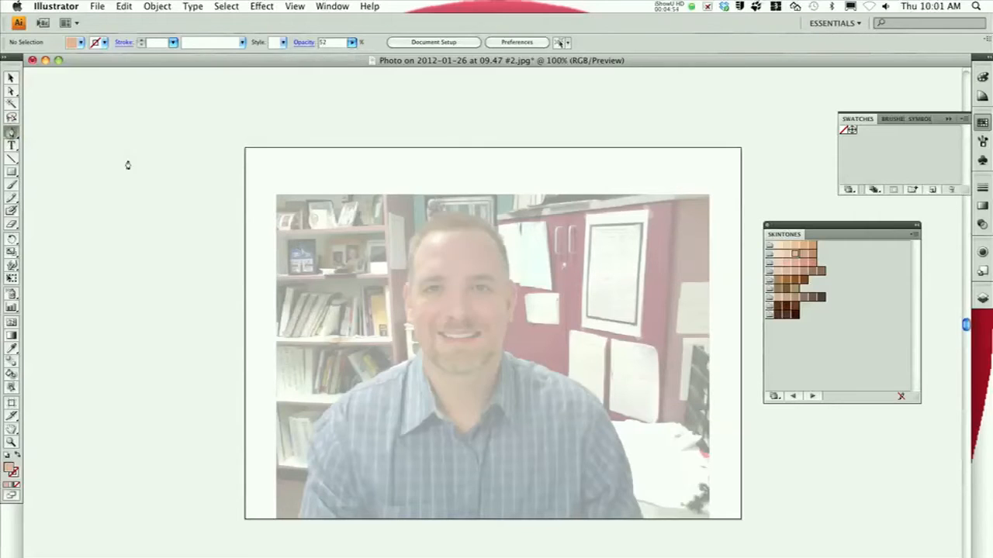
{"action": "left_click", "coordinate": [411, 263]}
{"action": "mouse_move", "coordinate": [410, 310]}
{"action": "left_mouse_down"}
{"action": "mouse_move", "coordinate": [412, 286]}
{"action": "mouse_move", "coordinate": [423, 319]}
{"action": "mouse_move", "coordinate": [427, 286]}
{"action": "left_mouse_up"}
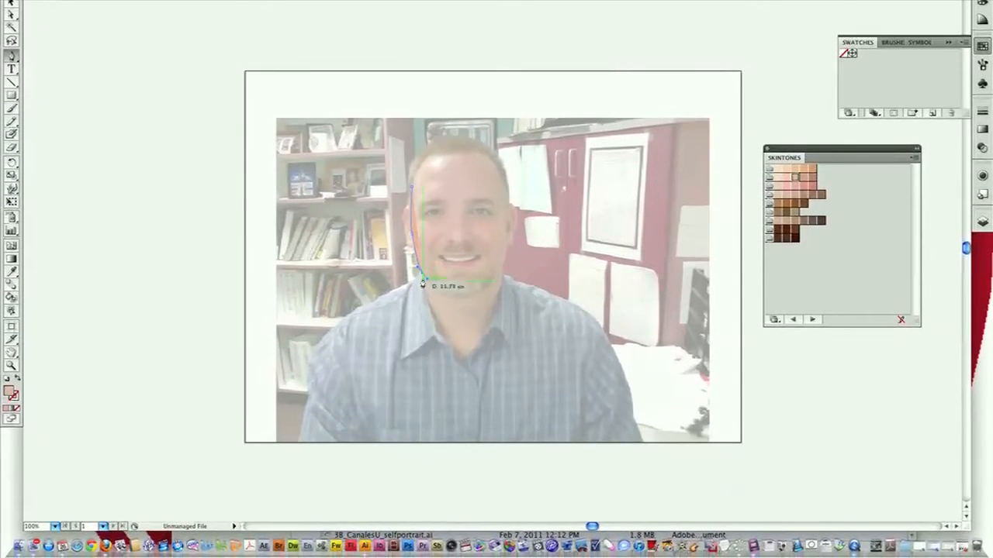
{"action": "mouse_move", "coordinate": [422, 275]}
{"action": "left_mouse_down"}
{"action": "mouse_move", "coordinate": [468, 298]}
{"action": "mouse_move", "coordinate": [485, 287]}
{"action": "left_mouse_up"}
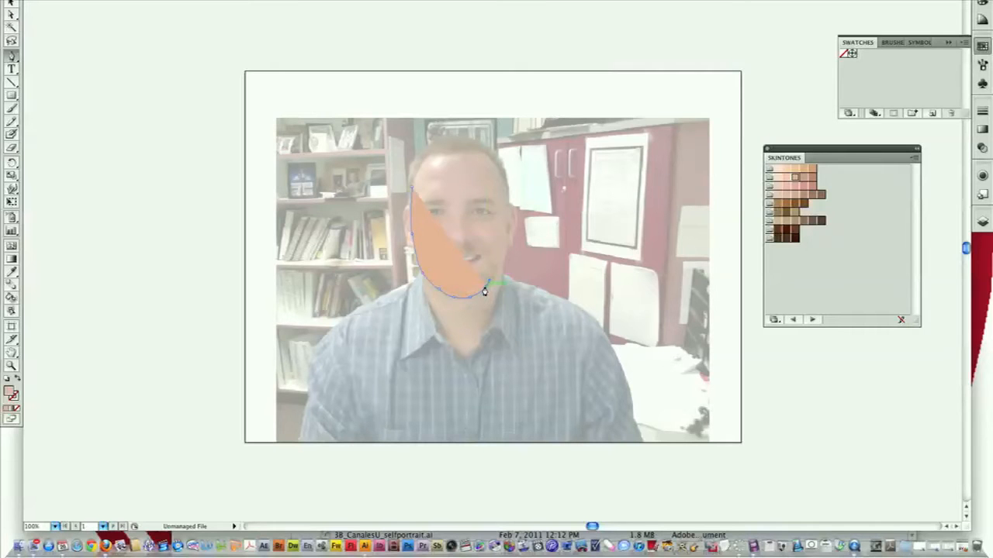
{"action": "mouse_move", "coordinate": [520, 271]}
{"action": "left_mouse_down"}
{"action": "mouse_move", "coordinate": [484, 284]}
{"action": "mouse_move", "coordinate": [502, 267]}
{"action": "mouse_move", "coordinate": [503, 283]}
{"action": "mouse_move", "coordinate": [503, 256]}
{"action": "mouse_move", "coordinate": [506, 282]}
{"action": "left_mouse_up"}
{"action": "left_click", "coordinate": [506, 279]}
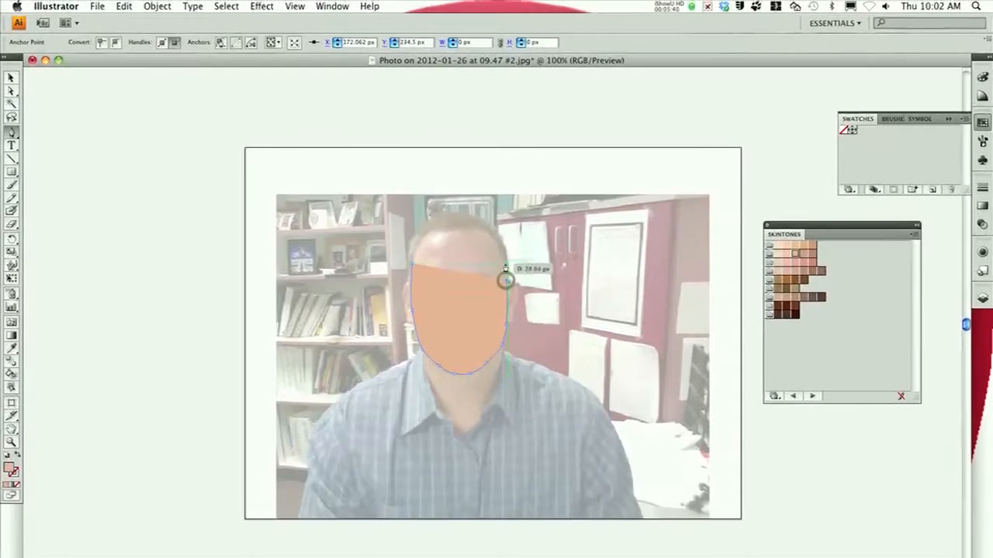
Continue the face path up the right temple and across the hairline, and close it at the left temple
{"action": "left_click", "coordinate": [506, 264]}
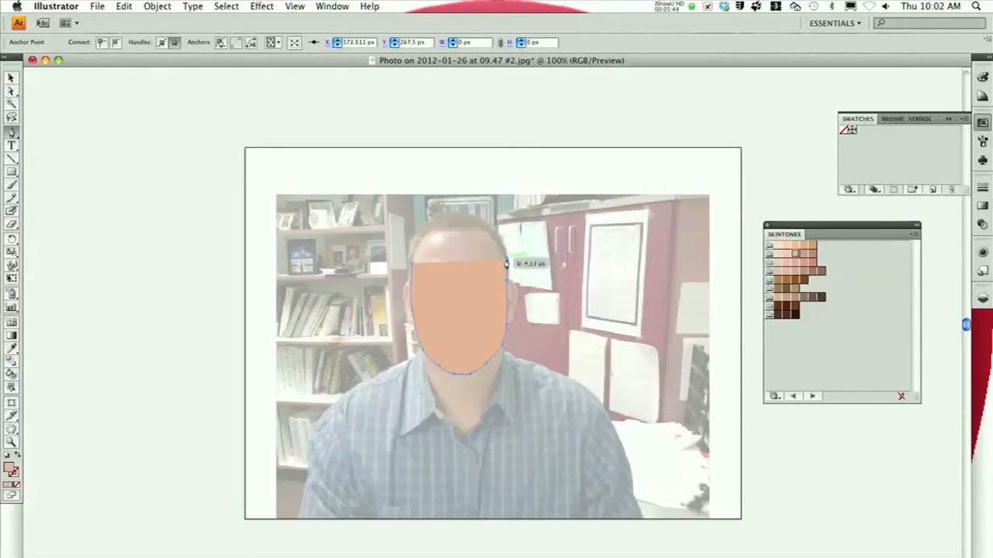
{"action": "left_click", "coordinate": [506, 260]}
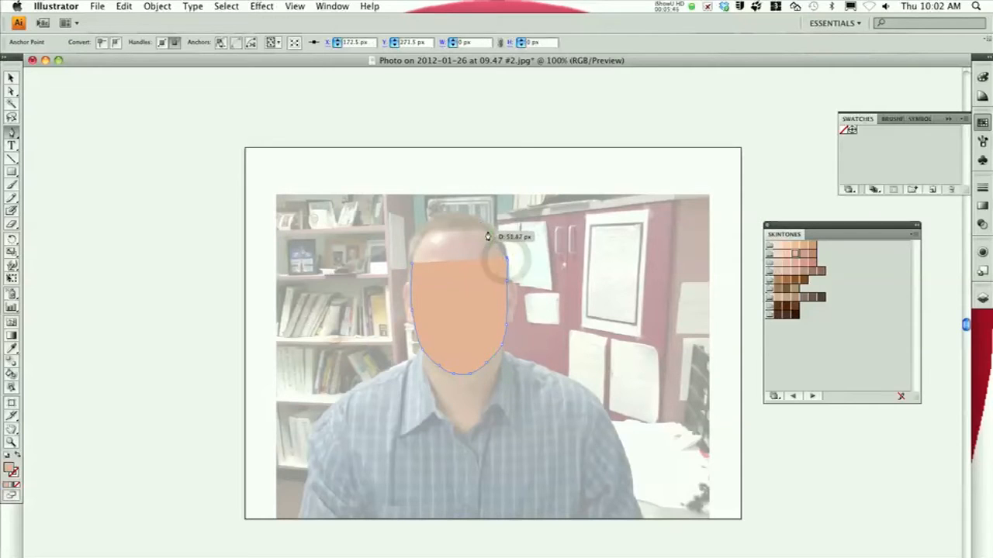
{"action": "left_click", "coordinate": [486, 231]}
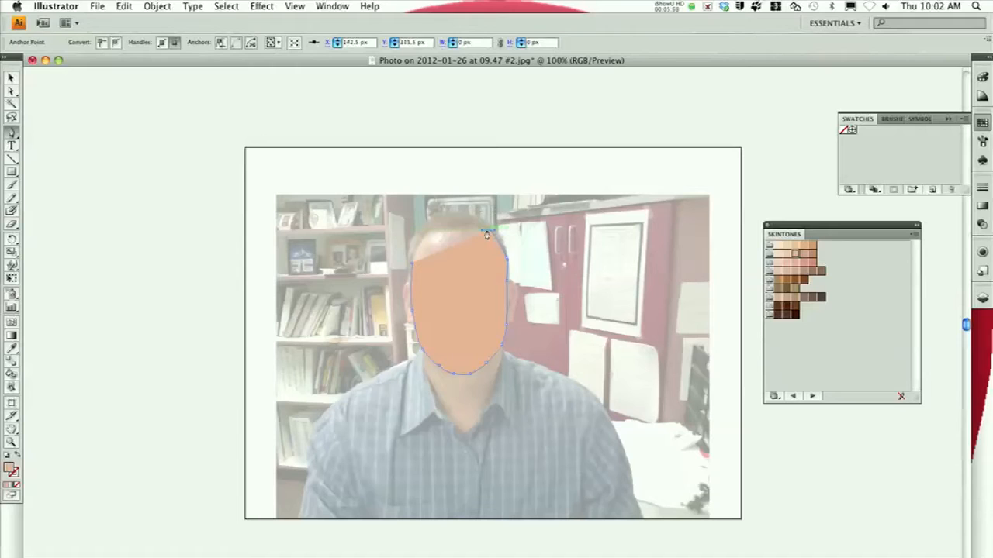
{"action": "left_click_drag", "start_coordinate": [487, 230], "coordinate": [457, 223]}
{"action": "left_click", "coordinate": [462, 225]}
{"action": "left_click", "coordinate": [463, 221]}
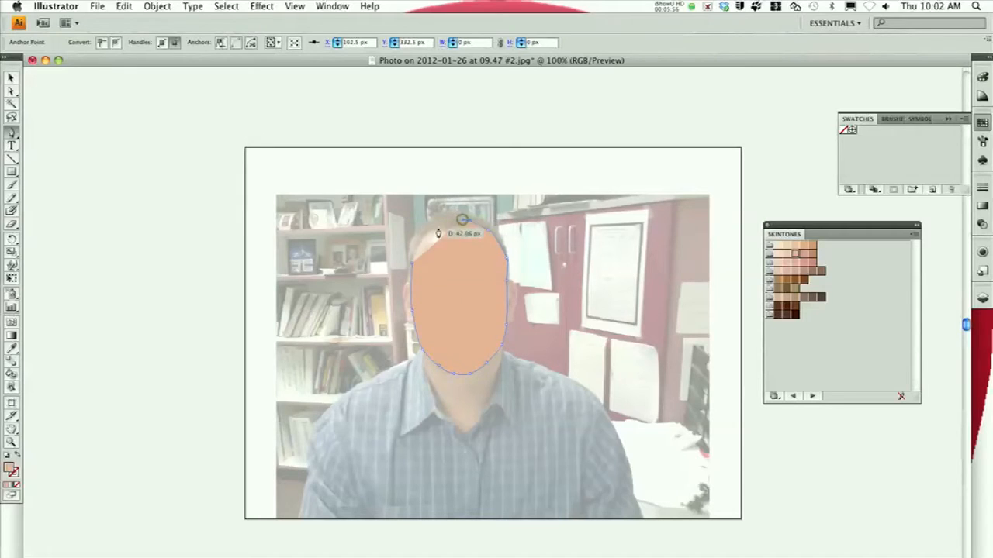
{"action": "left_click_drag", "start_coordinate": [429, 228], "coordinate": [430, 230]}
{"action": "left_click", "coordinate": [430, 227]}
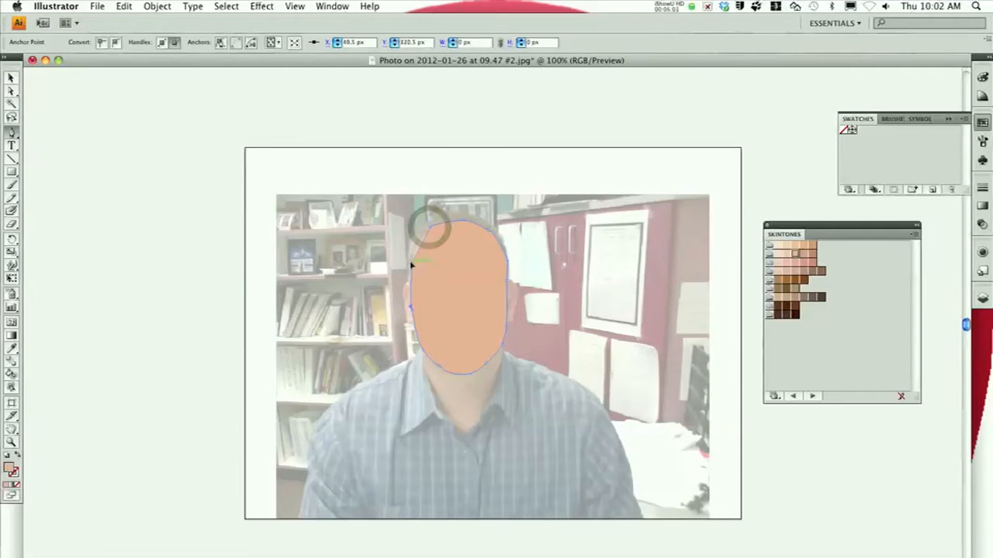
{"action": "left_click", "coordinate": [410, 263]}
{"action": "left_click_drag", "start_coordinate": [411, 263], "coordinate": [415, 278]}
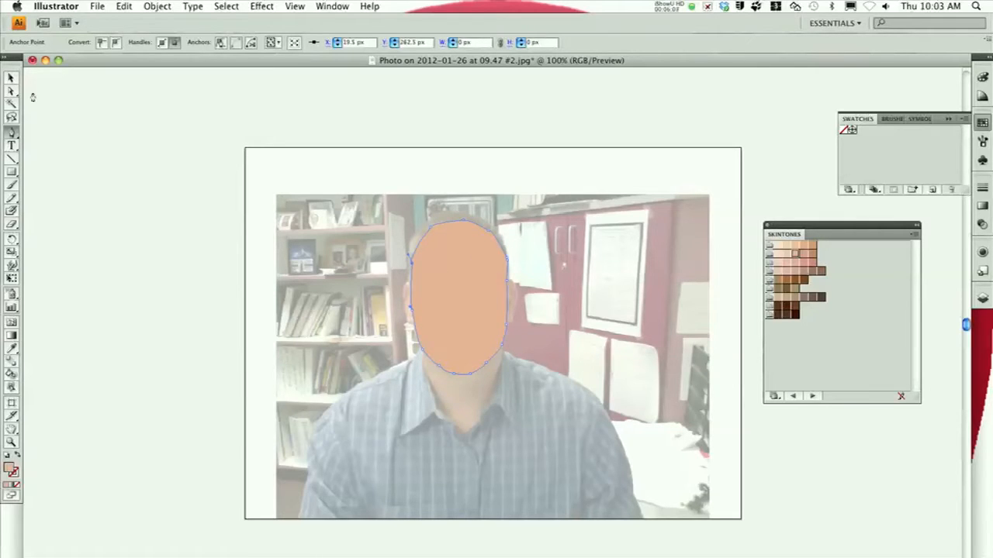
Select the finished face shape and reduce its opacity to 20% so the photo shows through
{"action": "left_click", "coordinate": [11, 78]}
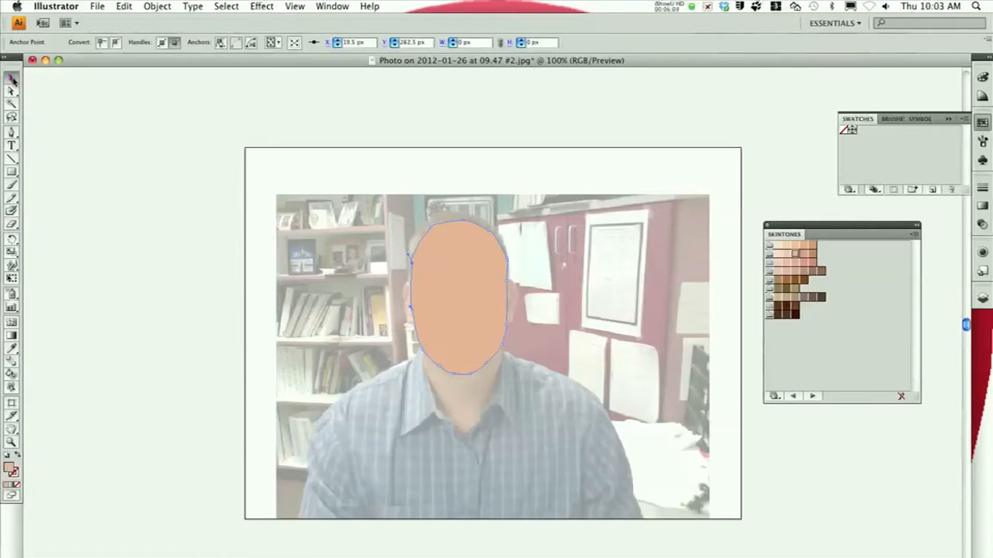
{"action": "left_click", "coordinate": [565, 128]}
{"action": "left_click", "coordinate": [468, 300]}
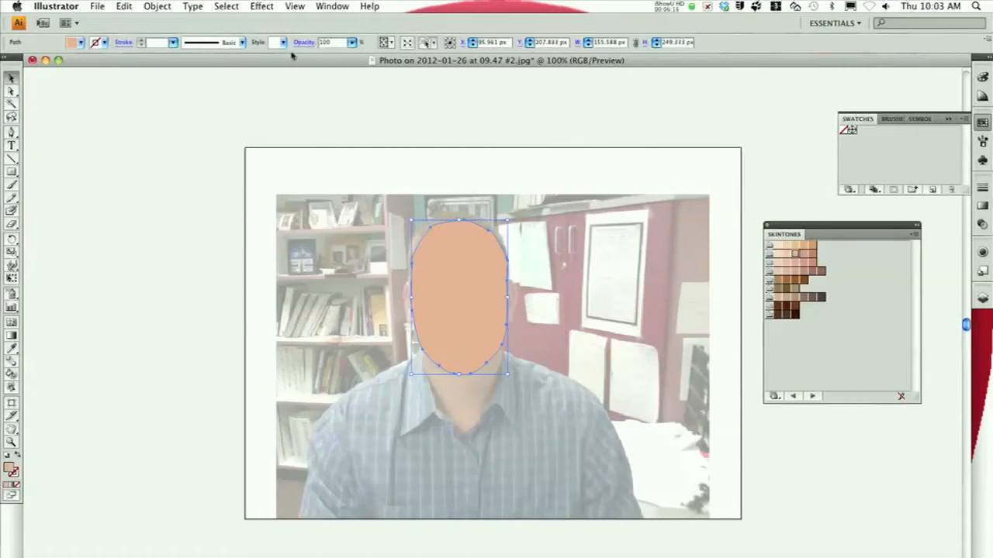
{"action": "left_click", "coordinate": [352, 42]}
{"action": "left_click_drag", "start_coordinate": [350, 55], "coordinate": [333, 58]}
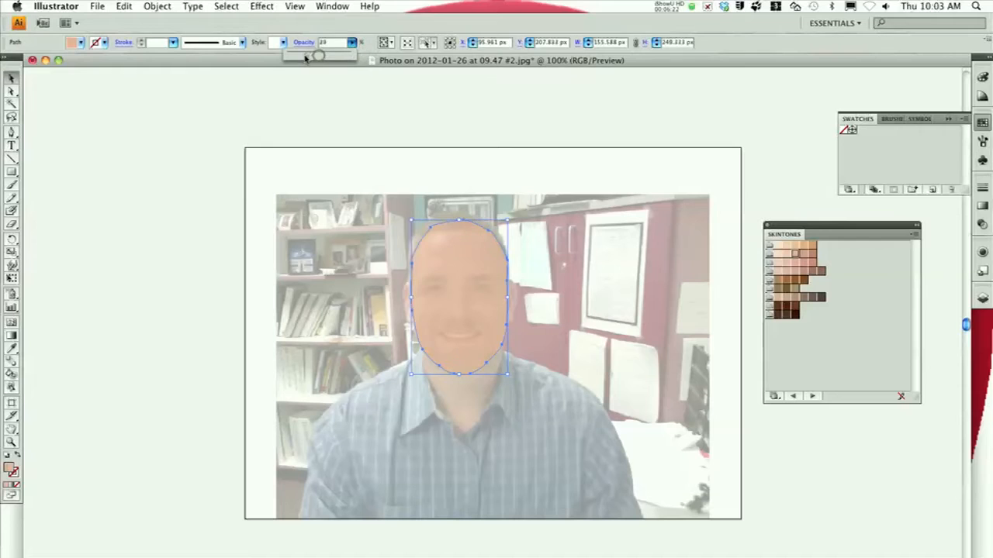
{"action": "left_click_drag", "start_coordinate": [306, 59], "coordinate": [300, 54]}
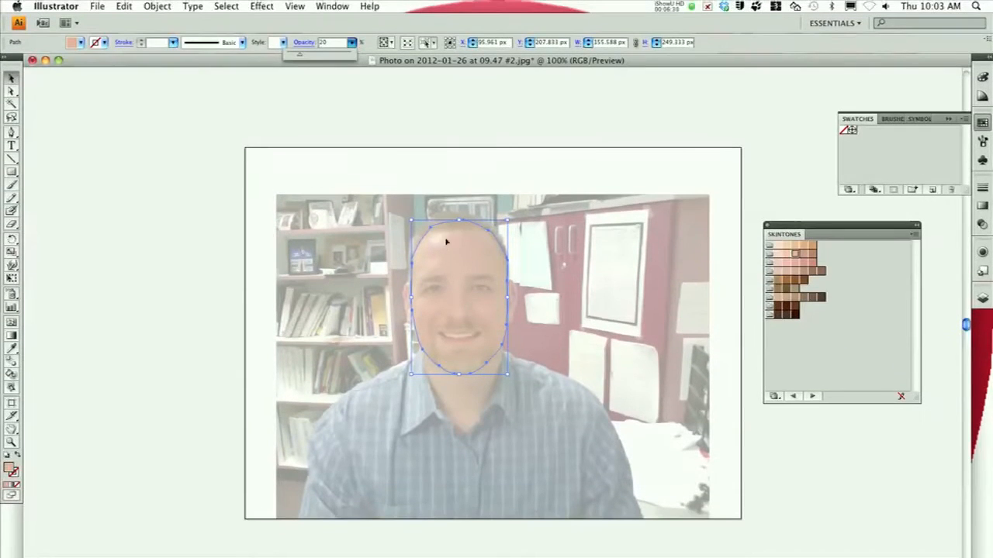
Reselect the face shape and smooth its outline along the left temple and the upper-right forehead with freehand strokes
{"action": "left_click", "coordinate": [463, 100]}
{"action": "left_click", "coordinate": [455, 245]}
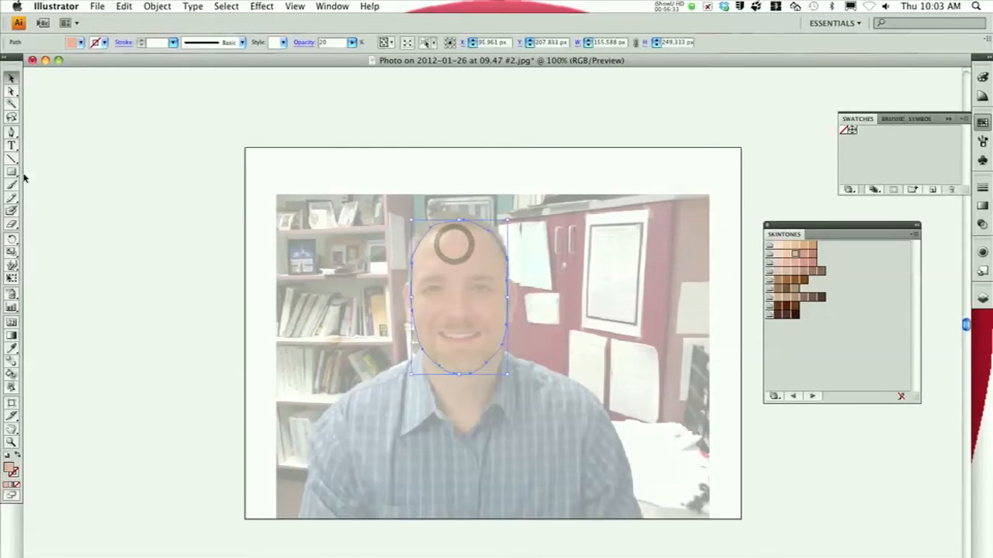
{"action": "left_click", "coordinate": [11, 200]}
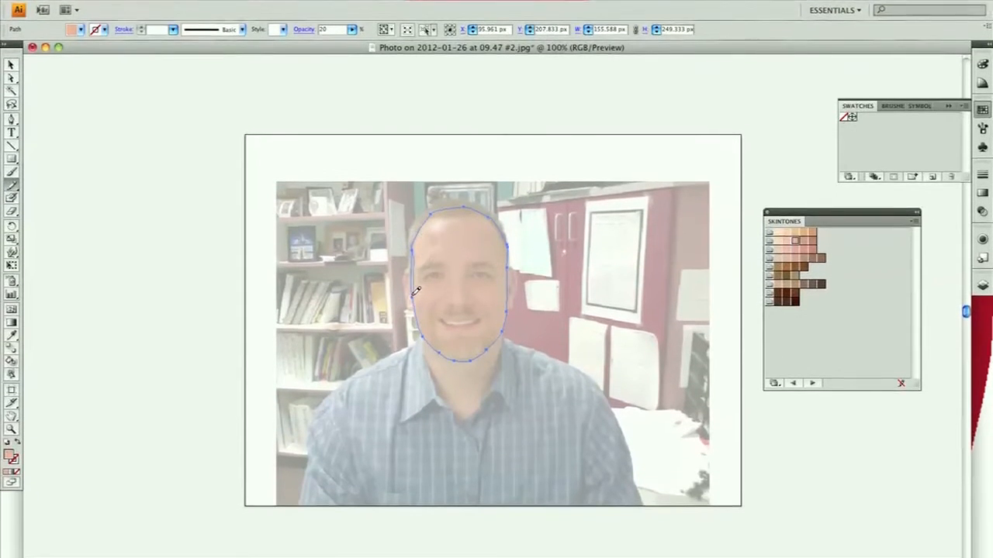
{"action": "left_click_drag", "start_coordinate": [412, 285], "coordinate": [411, 255]}
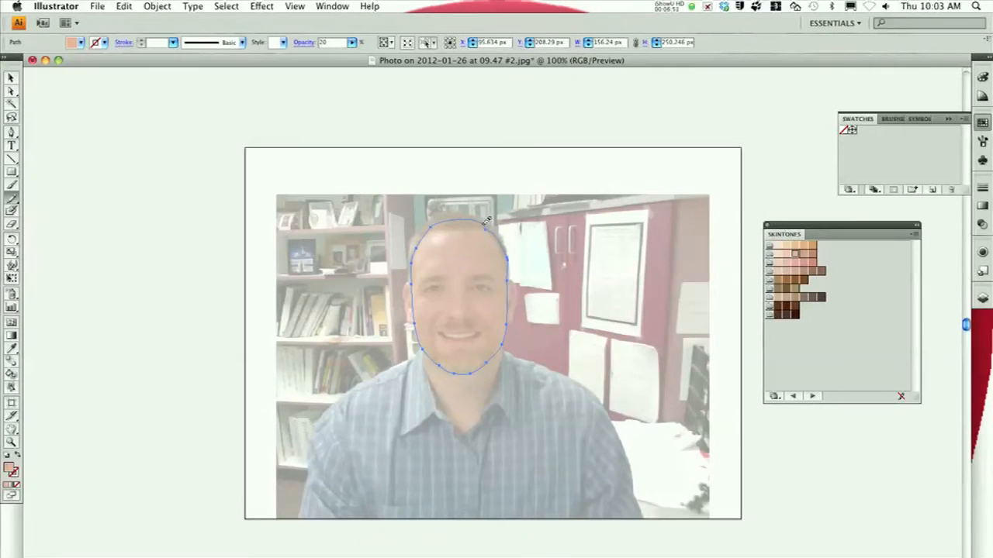
{"action": "left_click_drag", "start_coordinate": [492, 232], "coordinate": [506, 257]}
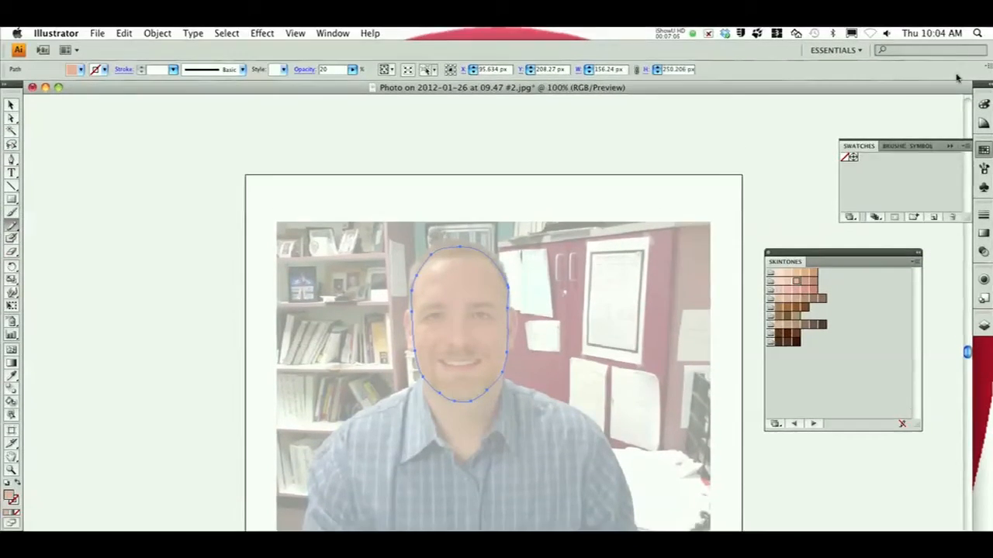
Deselect the face shape and set the drawing colors to a black stroke with no fill
{"action": "left_click", "coordinate": [986, 107]}
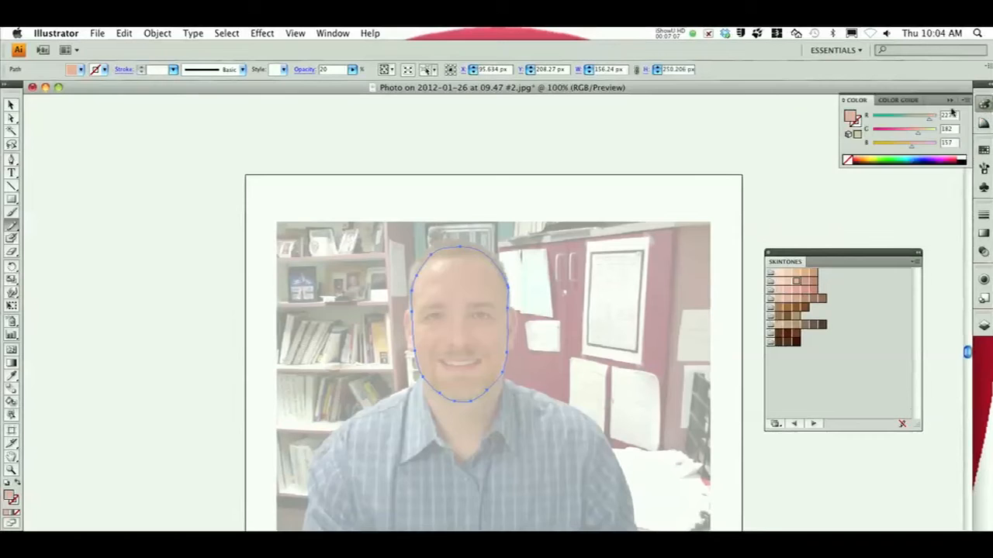
{"action": "left_click", "coordinate": [855, 120]}
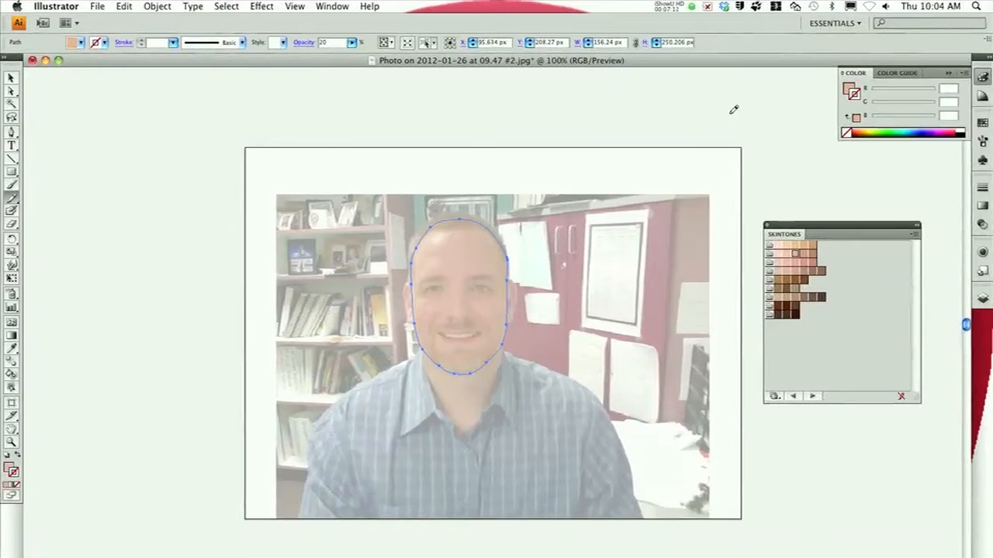
{"action": "left_click", "coordinate": [687, 109]}
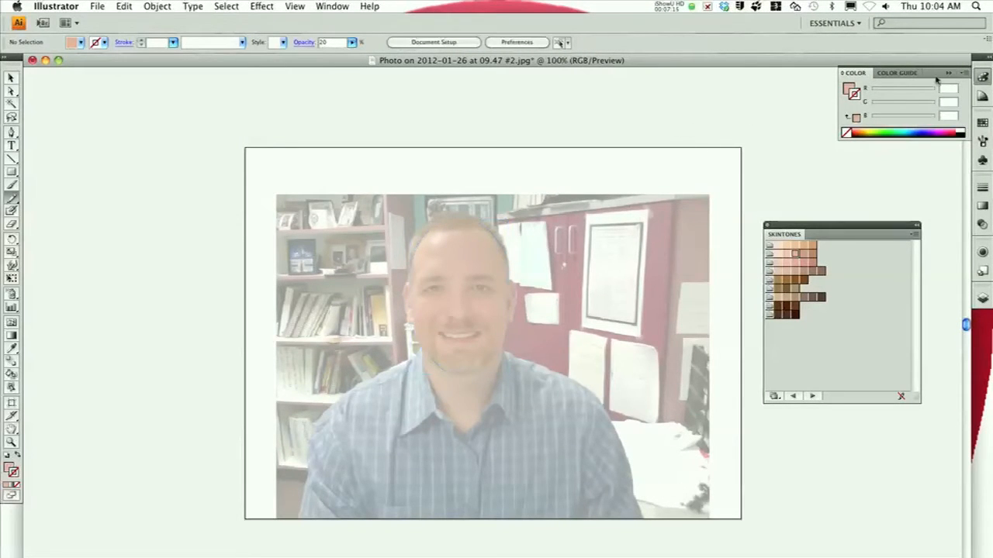
{"action": "left_click", "coordinate": [964, 133]}
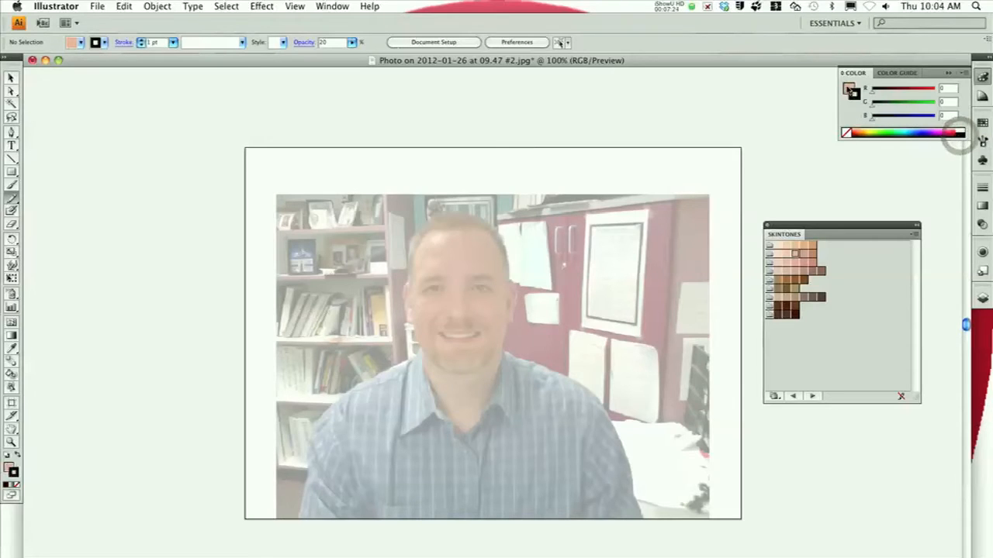
{"action": "left_click", "coordinate": [851, 92]}
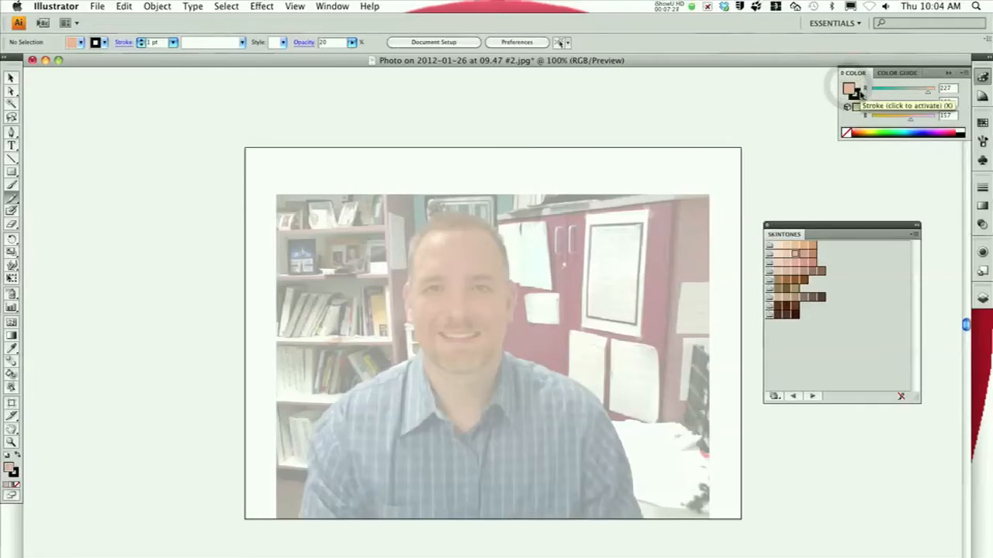
{"action": "key", "text": "slash"}
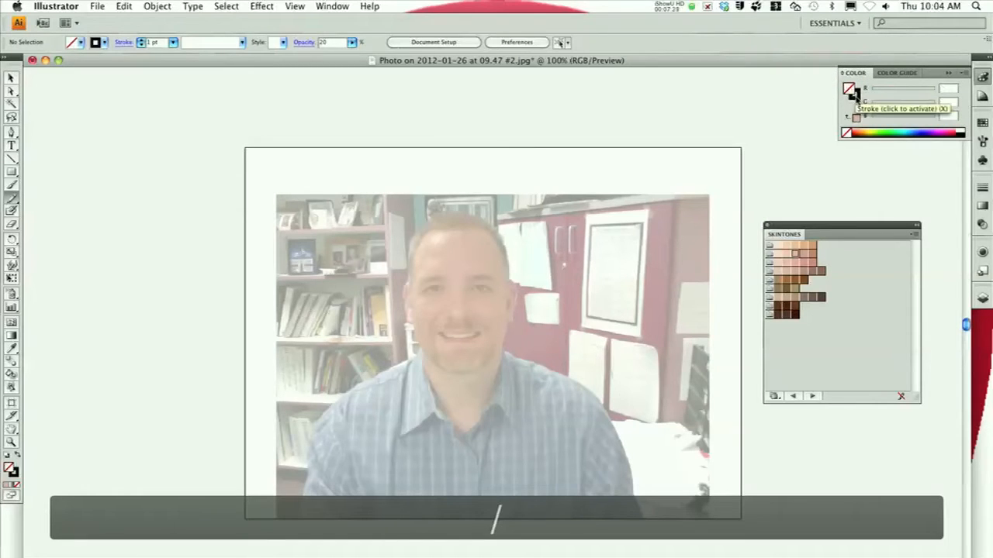
Trace both eyebrows as closed freehand outlines about 48 px wide, using the black stroke with no fill
{"action": "left_click", "coordinate": [855, 97]}
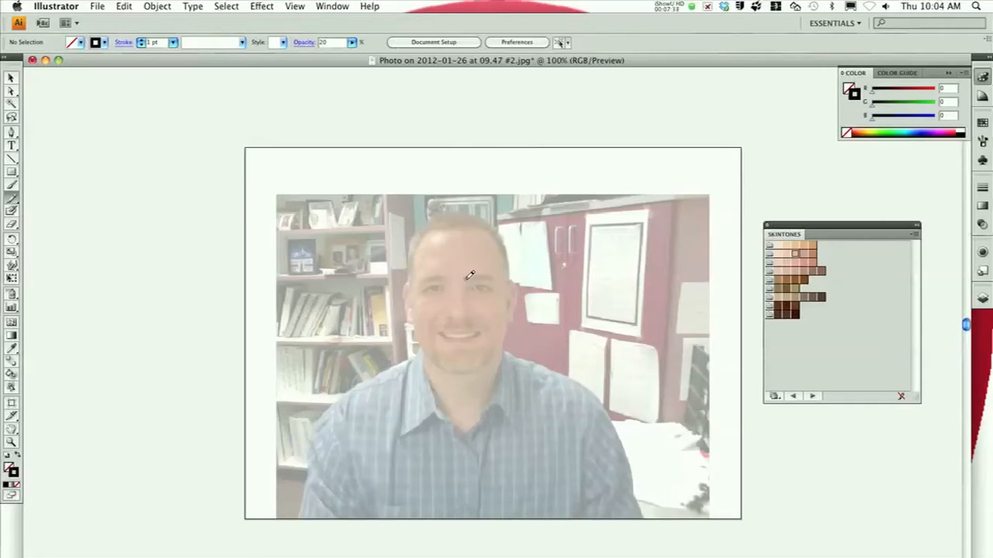
{"action": "mouse_move", "coordinate": [469, 277]}
{"action": "left_mouse_down"}
{"action": "mouse_move", "coordinate": [495, 272]}
{"action": "mouse_move", "coordinate": [469, 279]}
{"action": "left_mouse_up"}
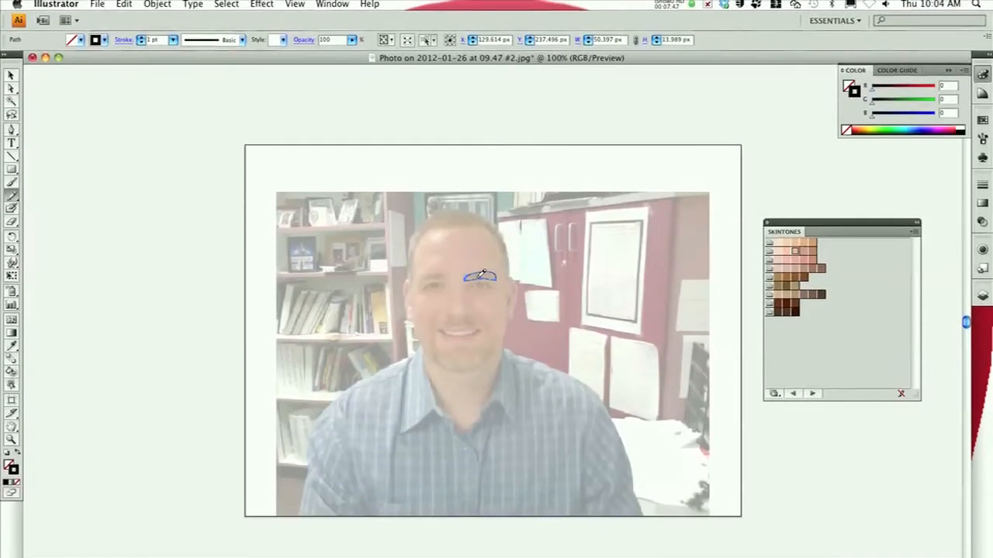
{"action": "left_click", "coordinate": [471, 276]}
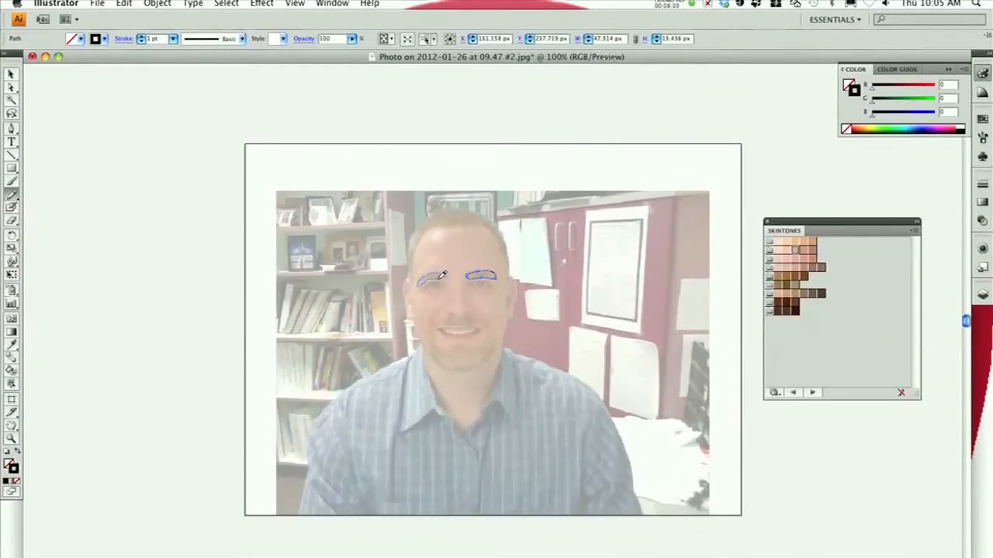
{"action": "left_click", "coordinate": [425, 278]}
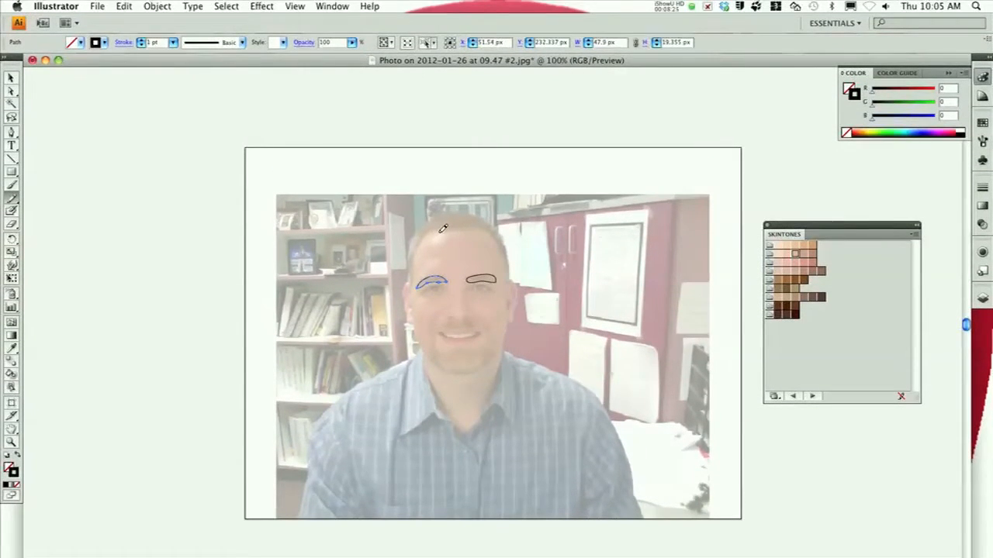
Outline a skin patch about 48 by 29 px at the hairline, and trace the closed hair shape from temple to temple, about 167 by 147 px
{"action": "left_click_drag", "start_coordinate": [440, 230], "coordinate": [453, 234]}
{"action": "left_click_drag", "start_coordinate": [442, 231], "coordinate": [459, 233]}
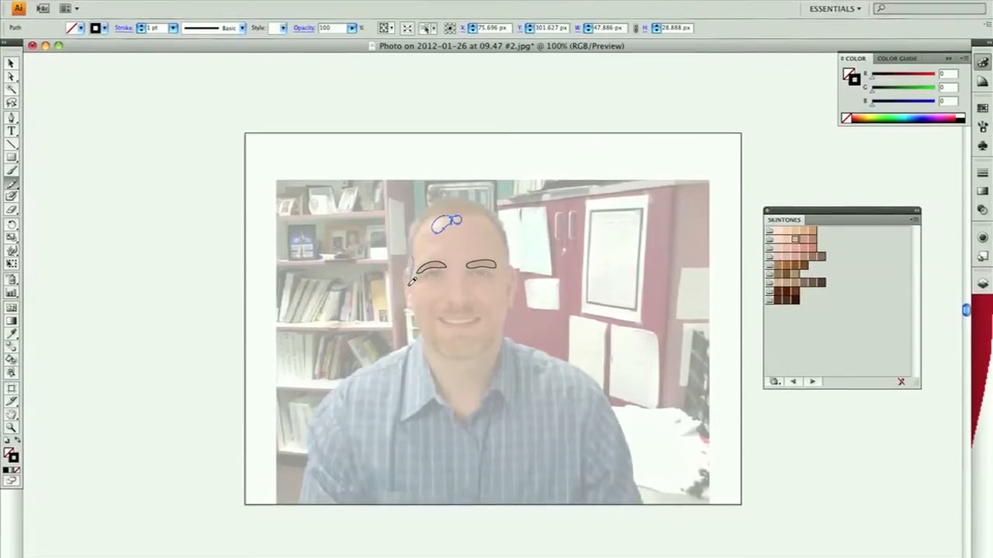
{"action": "left_click_drag", "start_coordinate": [409, 284], "coordinate": [410, 238]}
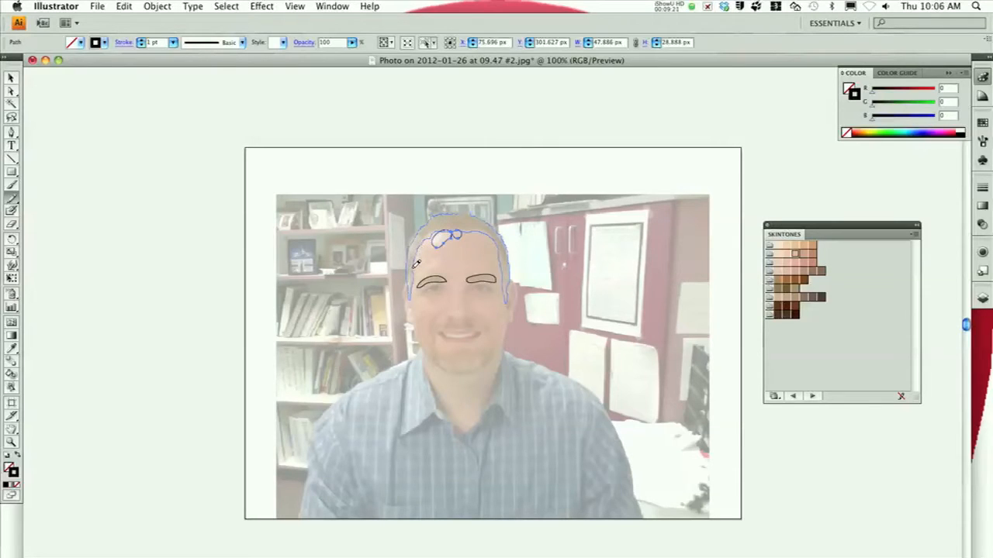
{"action": "left_click_drag", "start_coordinate": [413, 267], "coordinate": [414, 265]}
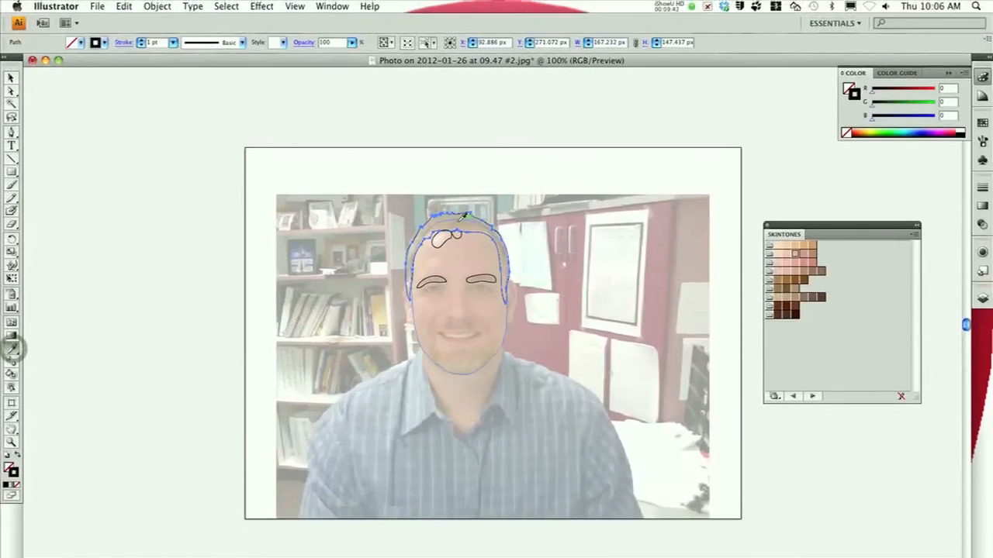
Fill the hair shape with dark brown sampled from the photo's hair and set its opacity to 64%
{"action": "left_click", "coordinate": [458, 215]}
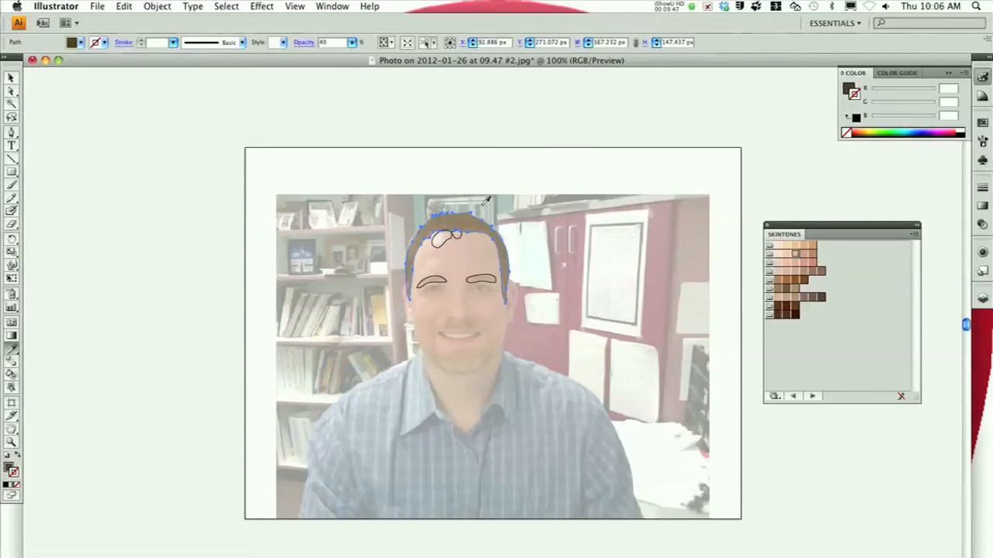
{"action": "left_click", "coordinate": [352, 42]}
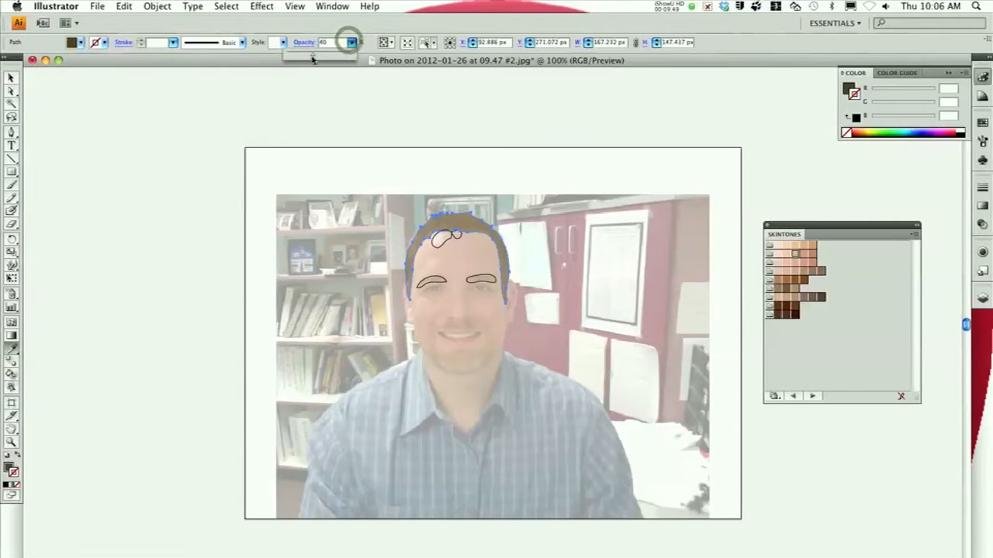
{"action": "left_click_drag", "start_coordinate": [310, 55], "coordinate": [356, 54]}
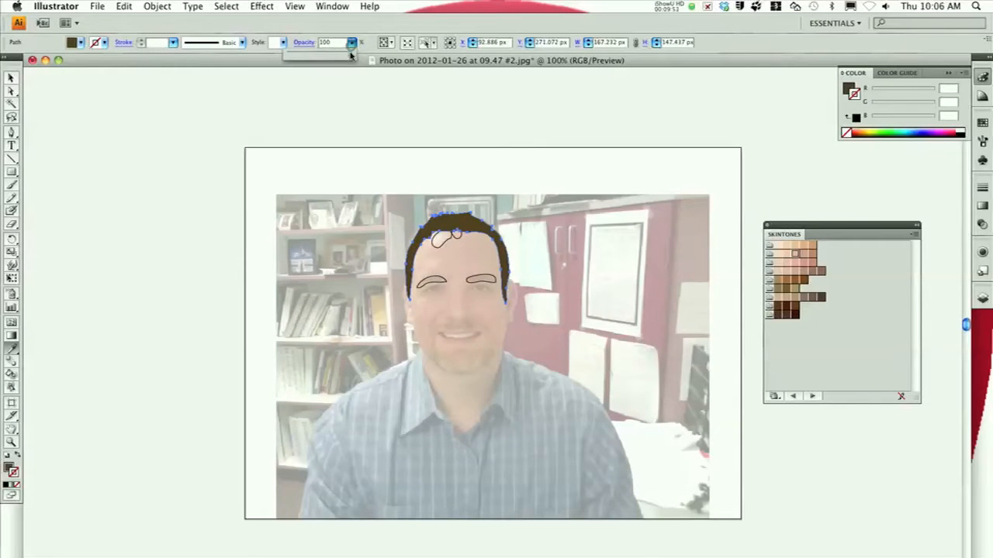
{"action": "left_click", "coordinate": [351, 42]}
{"action": "left_click_drag", "start_coordinate": [356, 54], "coordinate": [326, 60]}
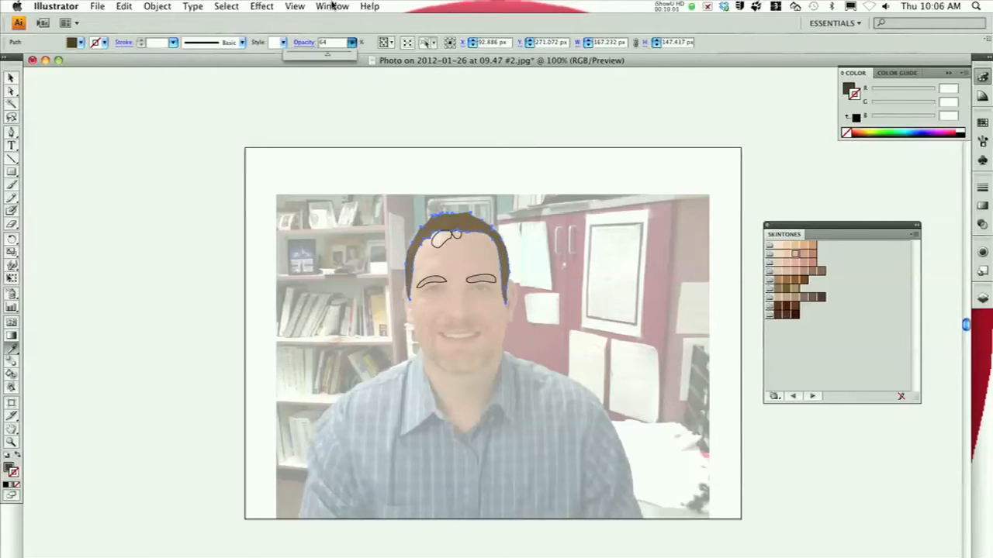
Toggle the locked photo's visibility to examine the hair and face shapes on their own, leaving the photo shown
{"action": "left_click", "coordinate": [982, 270]}
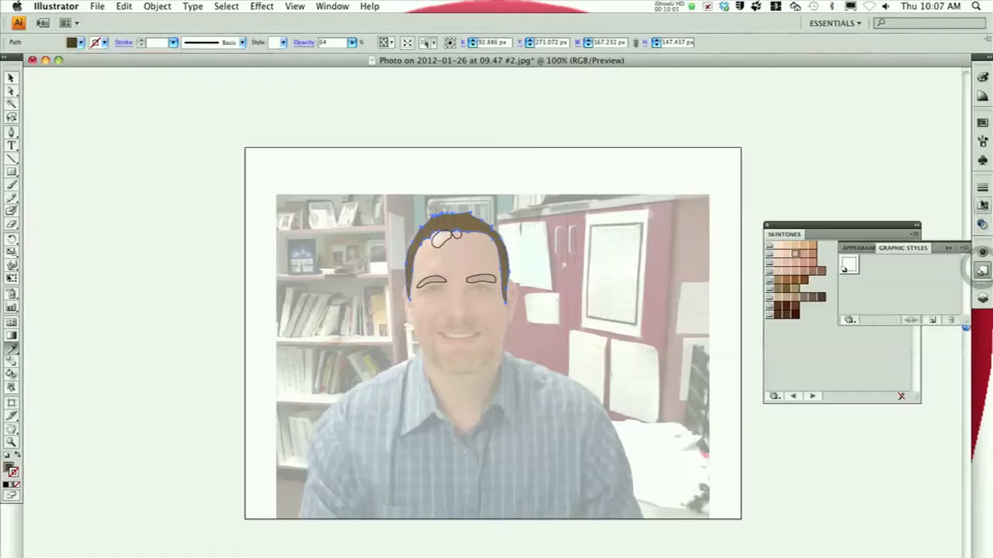
{"action": "left_click", "coordinate": [982, 300]}
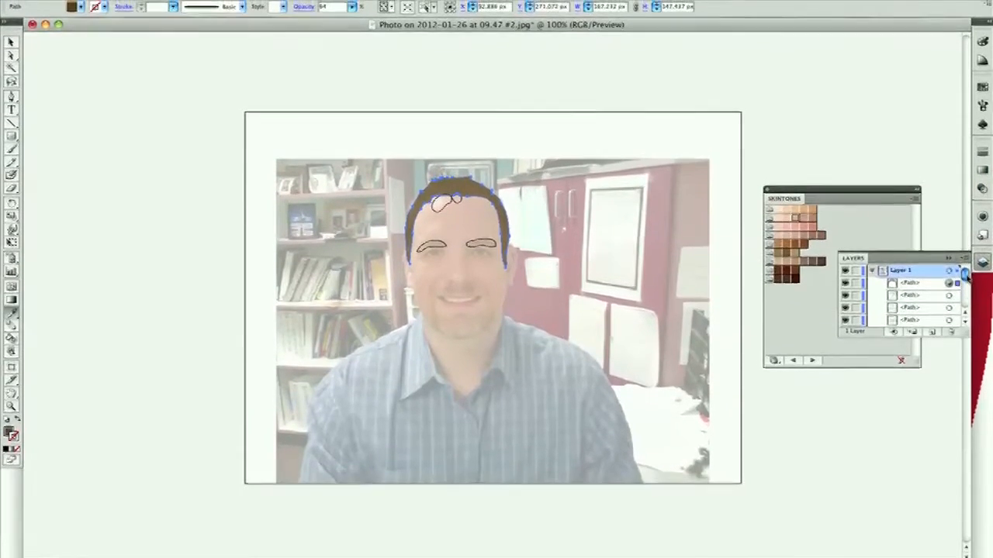
{"action": "left_click_drag", "start_coordinate": [964, 285], "coordinate": [965, 316]}
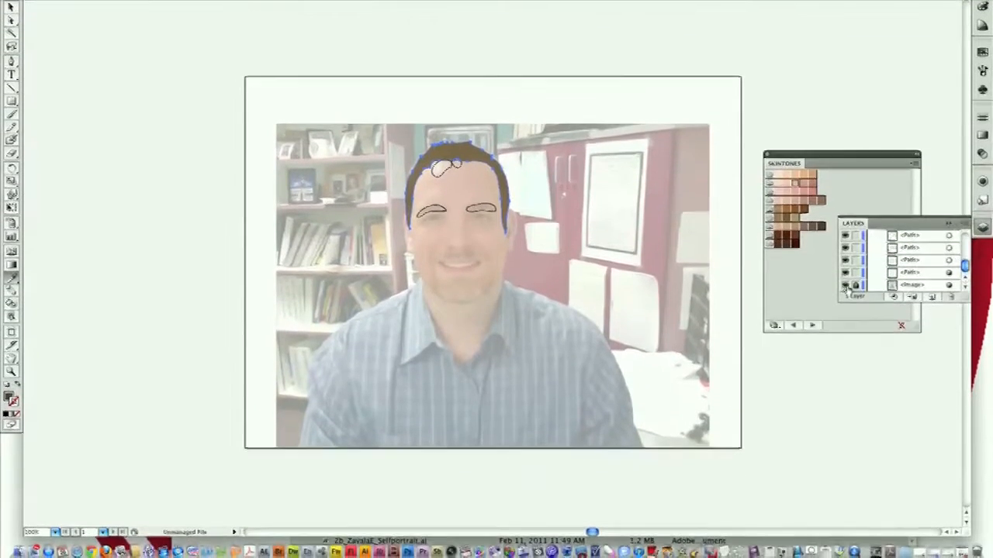
{"action": "left_click", "coordinate": [845, 302]}
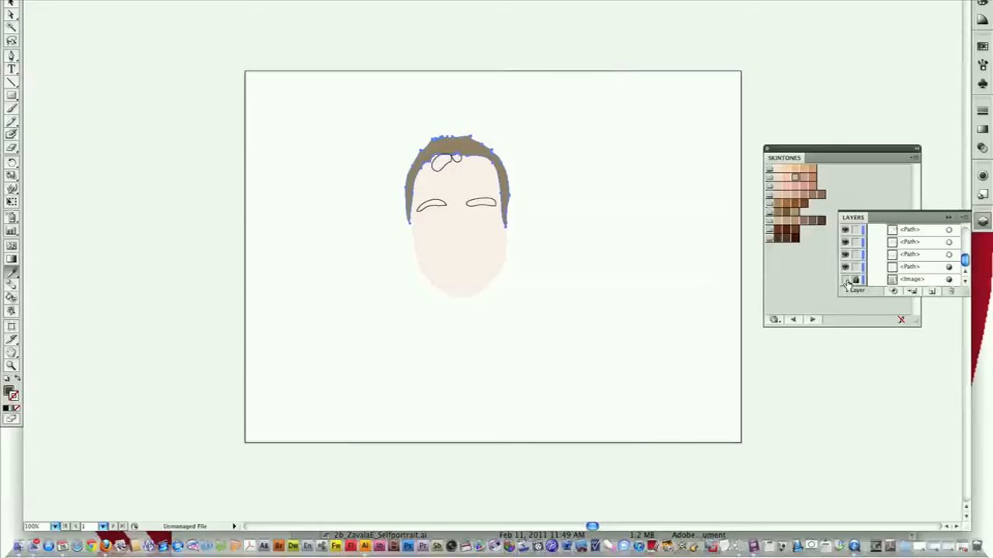
{"action": "left_click", "coordinate": [846, 280]}
{"action": "left_click", "coordinate": [845, 280]}
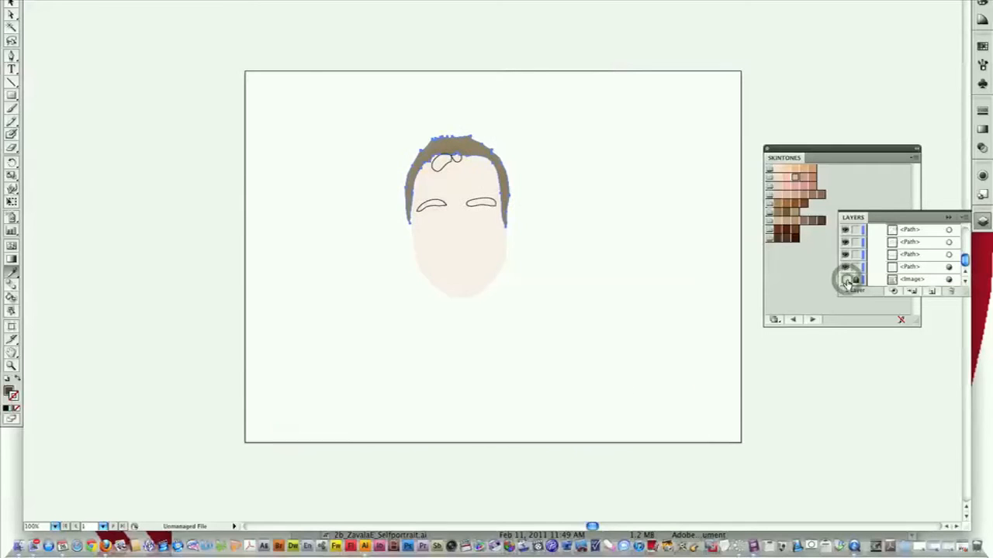
{"action": "left_click", "coordinate": [845, 280]}
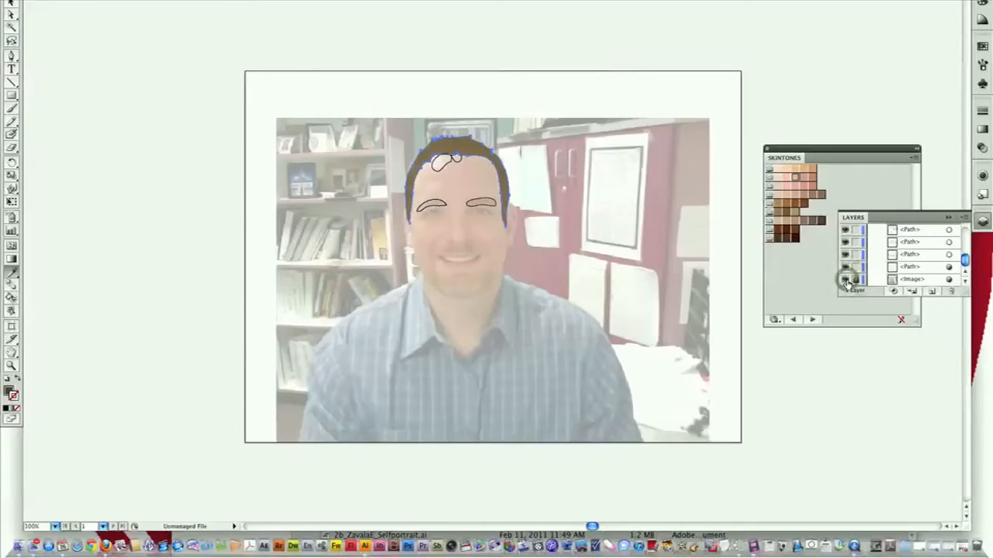
{"action": "left_click", "coordinate": [845, 280]}
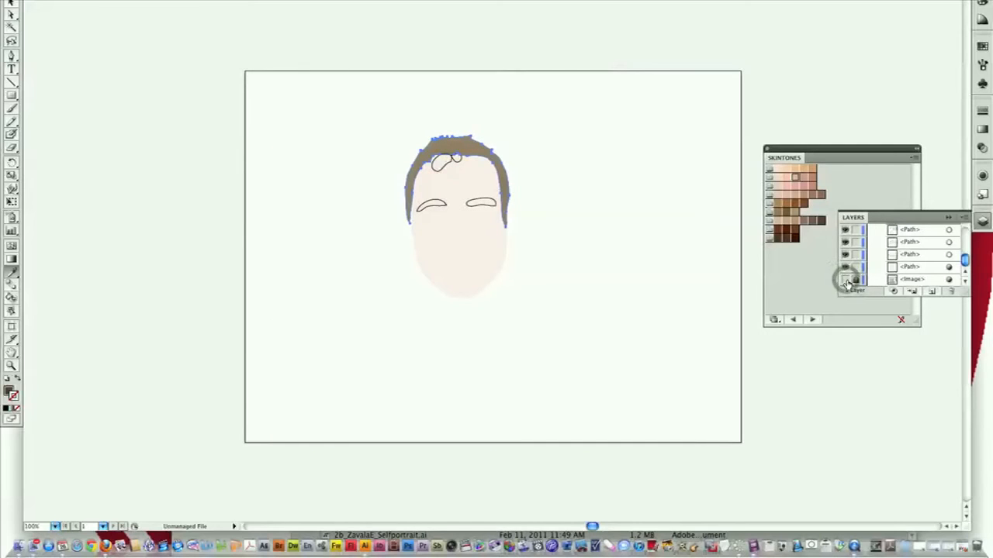
{"action": "left_click", "coordinate": [845, 280]}
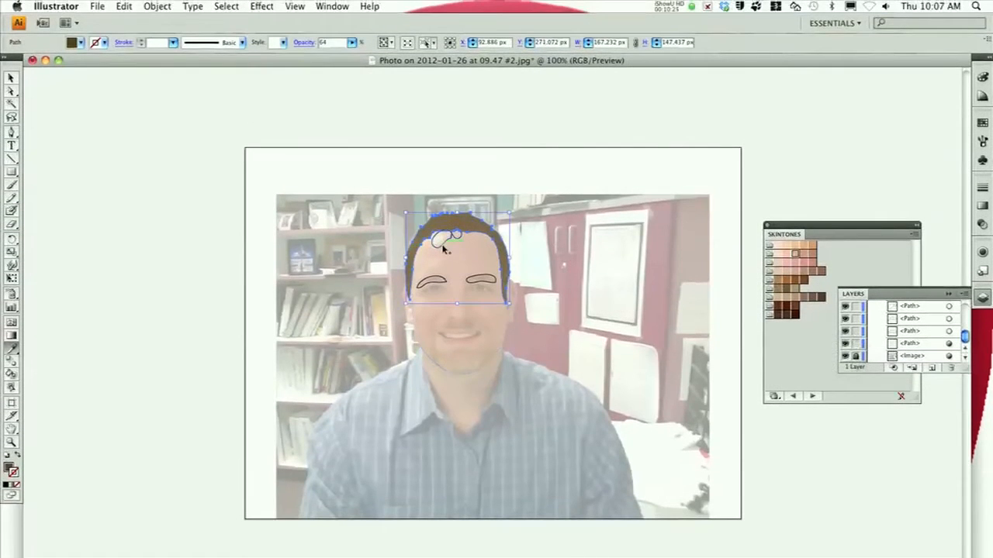
Give the hairline patch a C=0 M=9 Y=15 K=3 skin tone fill with no stroke, and deselect it
{"action": "left_click", "coordinate": [448, 186]}
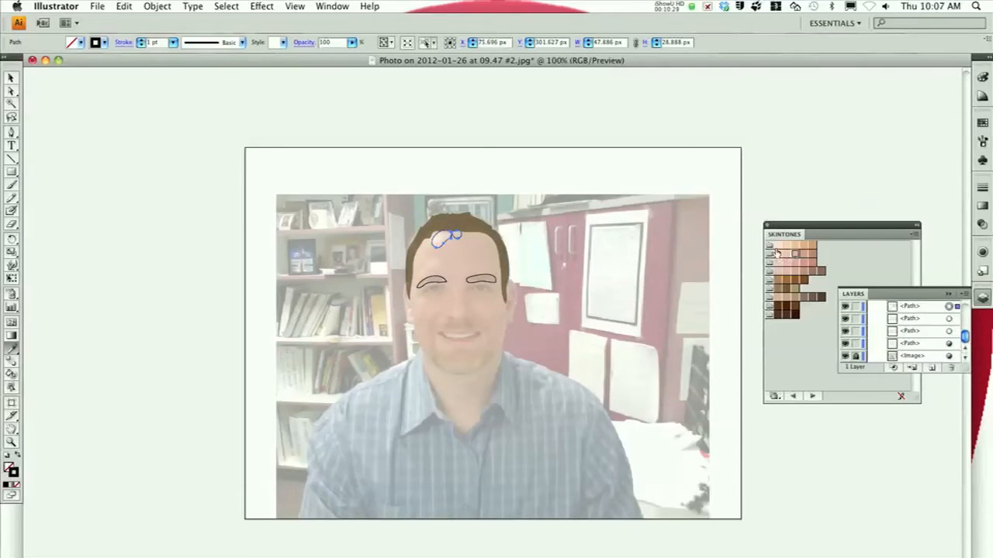
{"action": "left_click", "coordinate": [778, 247]}
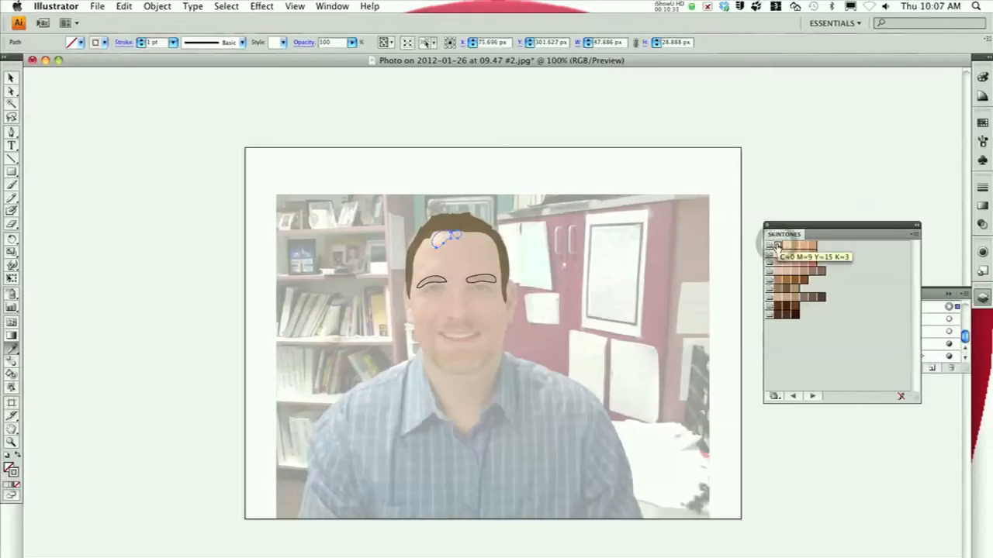
{"action": "left_click", "coordinate": [982, 77]}
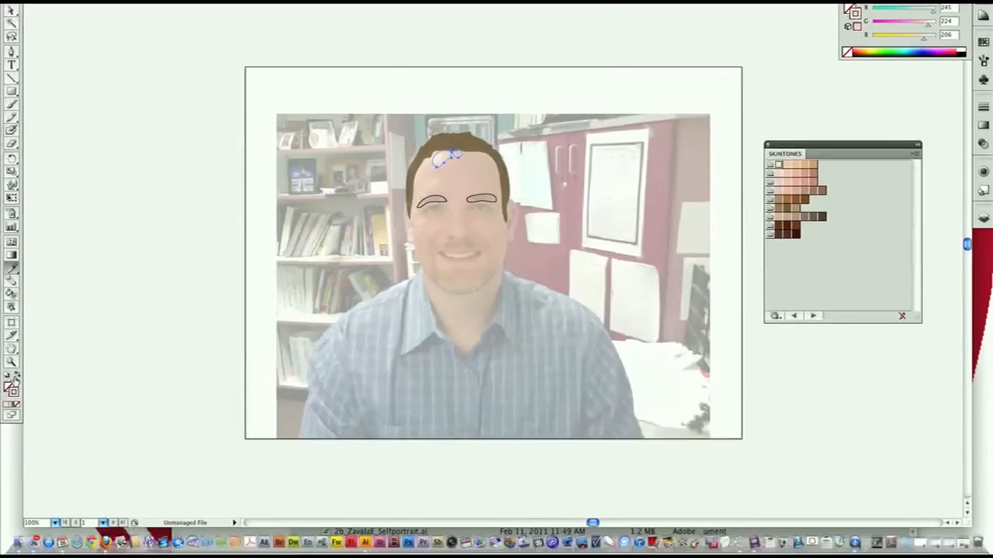
{"action": "left_click", "coordinate": [16, 375]}
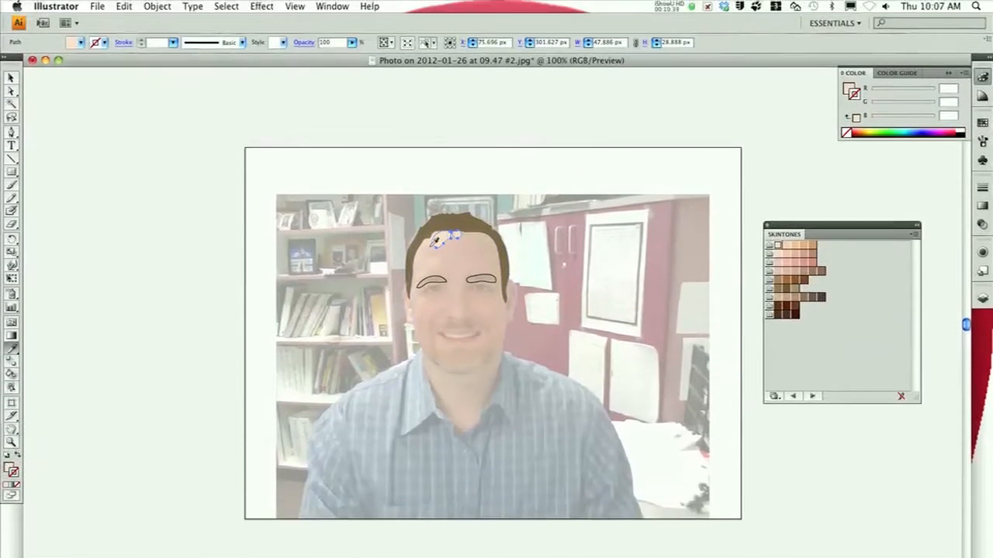
{"action": "key", "text": "super"}
{"action": "left_click", "coordinate": [418, 135], "text": "super"}
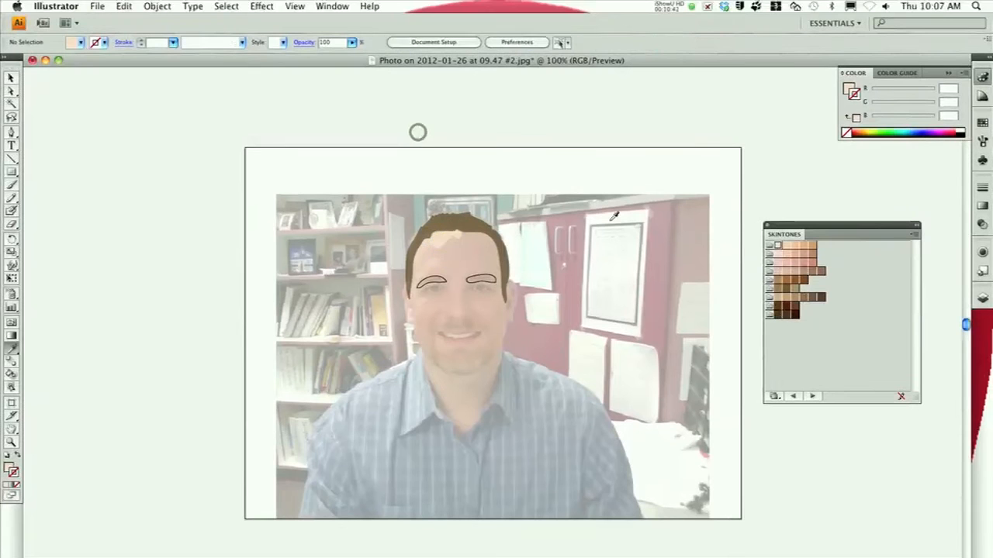
Hide the photo to check the filled hairline patch against the face shape, and show the photo again
{"action": "left_click", "coordinate": [982, 297]}
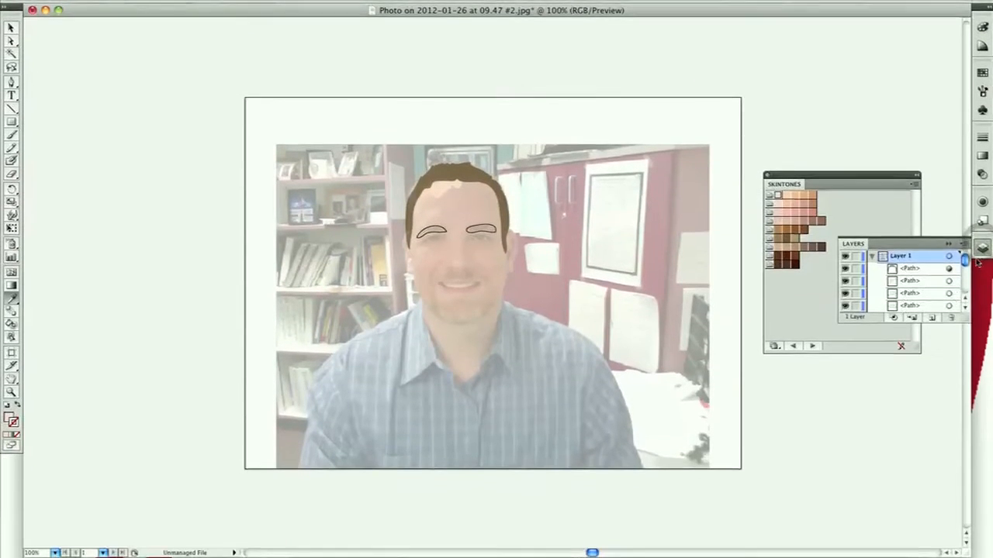
{"action": "left_click_drag", "start_coordinate": [966, 272], "coordinate": [966, 307]}
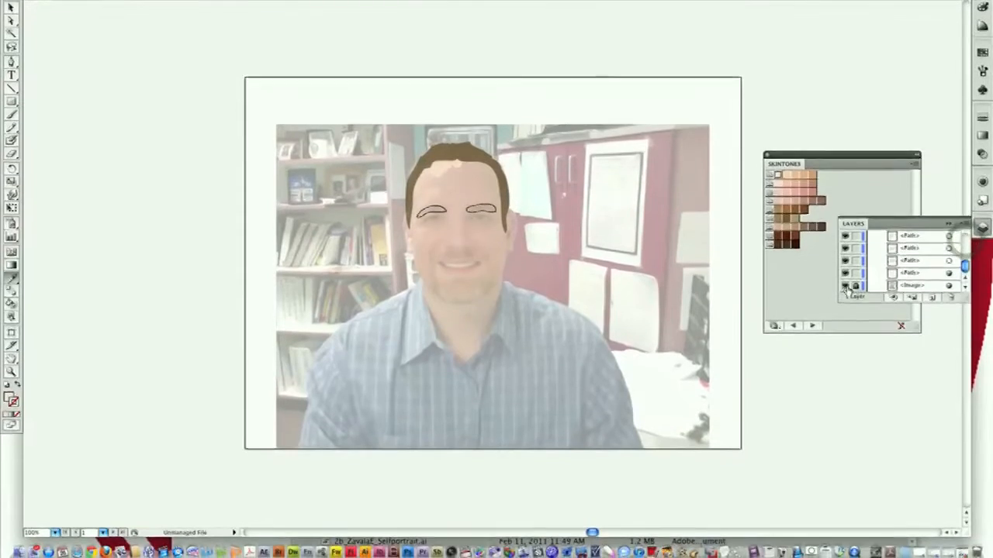
{"action": "left_click", "coordinate": [845, 282]}
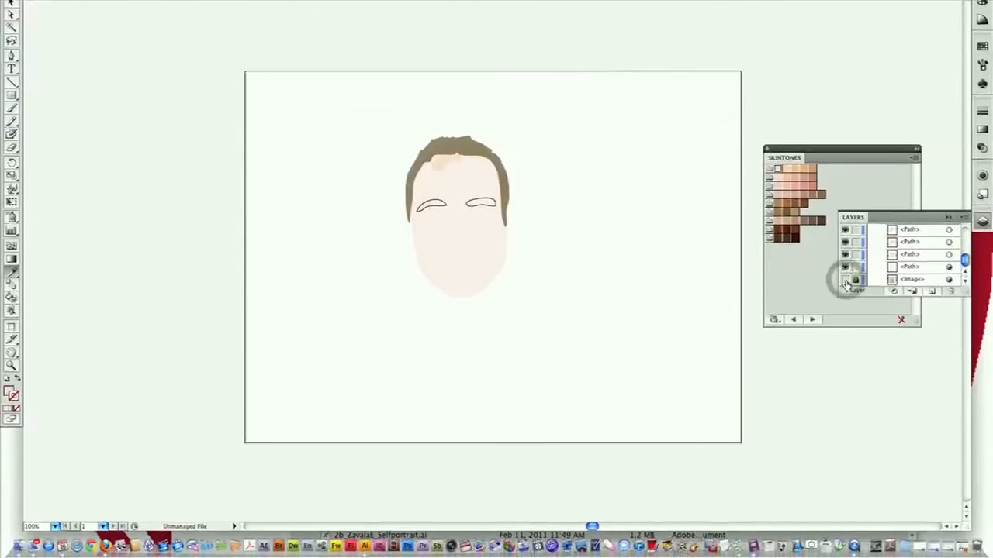
{"action": "left_click", "coordinate": [846, 281]}
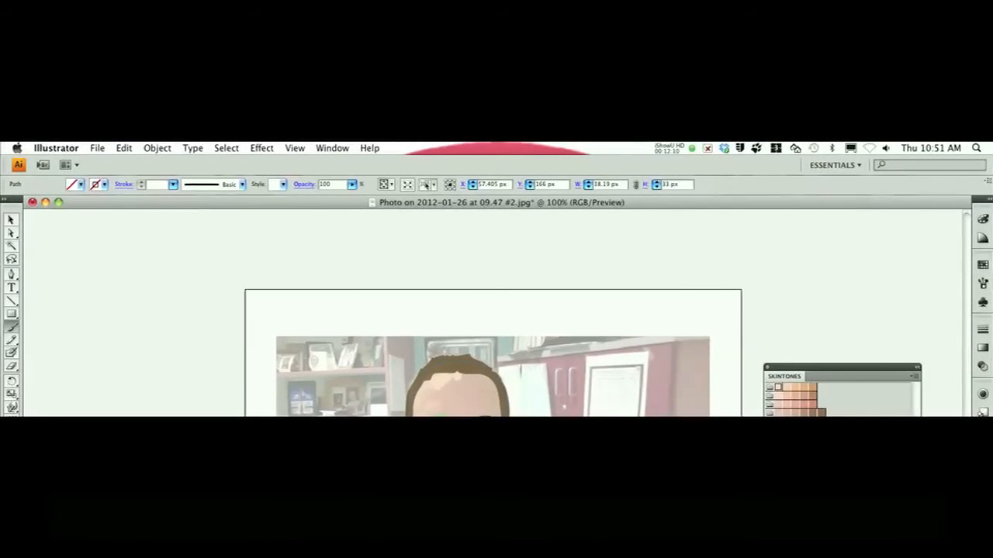
Delete the eyebrow artwork drawn over the photo
{"action": "mouse_move", "coordinate": [463, 428]}
{"action": "left_mouse_down"}
{"action": "mouse_move", "coordinate": [429, 415]}
{"action": "mouse_move", "coordinate": [487, 415]}
{"action": "left_mouse_up"}
{"action": "key", "text": "Delete"}
{"action": "key", "text": "Delete"}
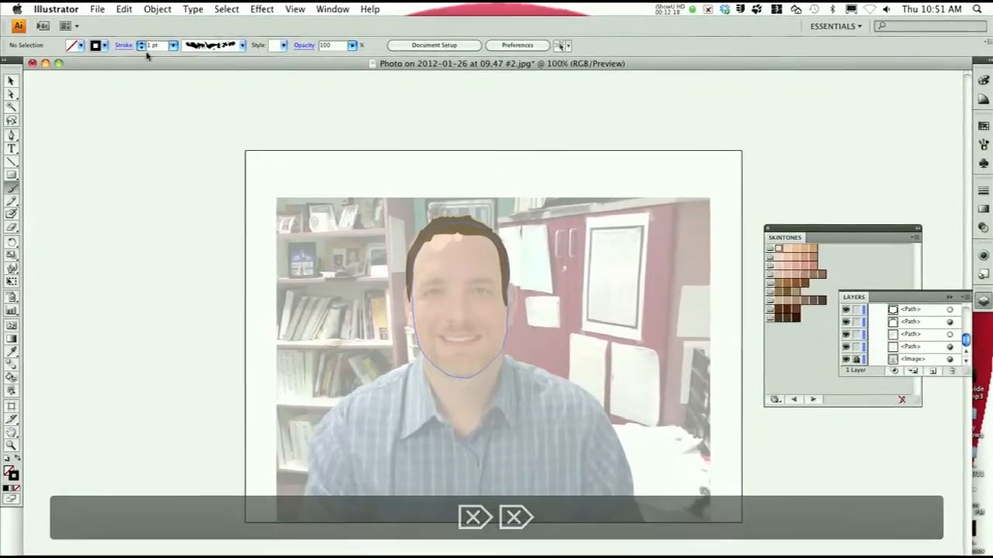
Look into the brush options and the brush libraries available for the Paintbrush stroke
{"action": "left_click", "coordinate": [242, 43]}
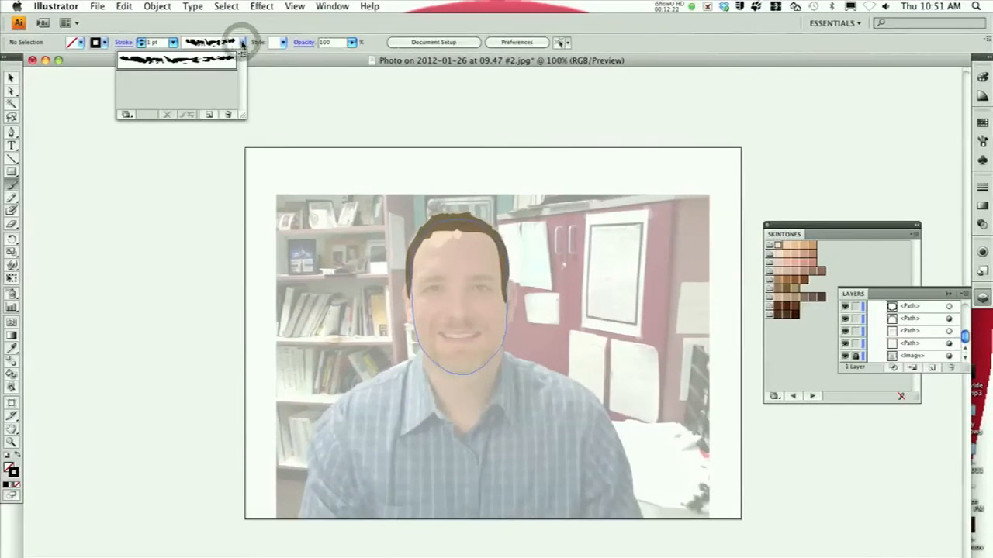
{"action": "left_click", "coordinate": [241, 56]}
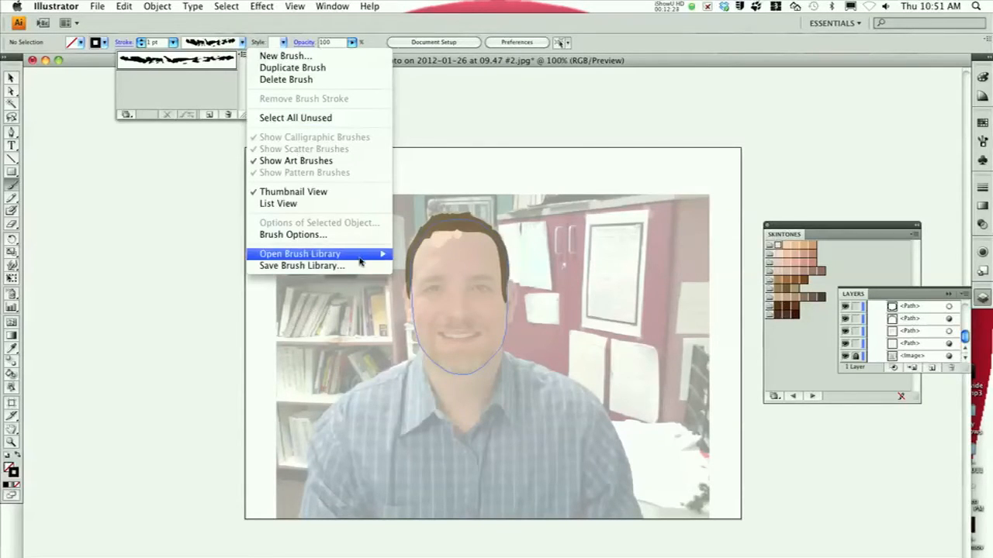
{"action": "mouse_move", "coordinate": [363, 259]}
{"action": "mouse_move", "coordinate": [430, 267]}
{"action": "left_click", "coordinate": [185, 99]}
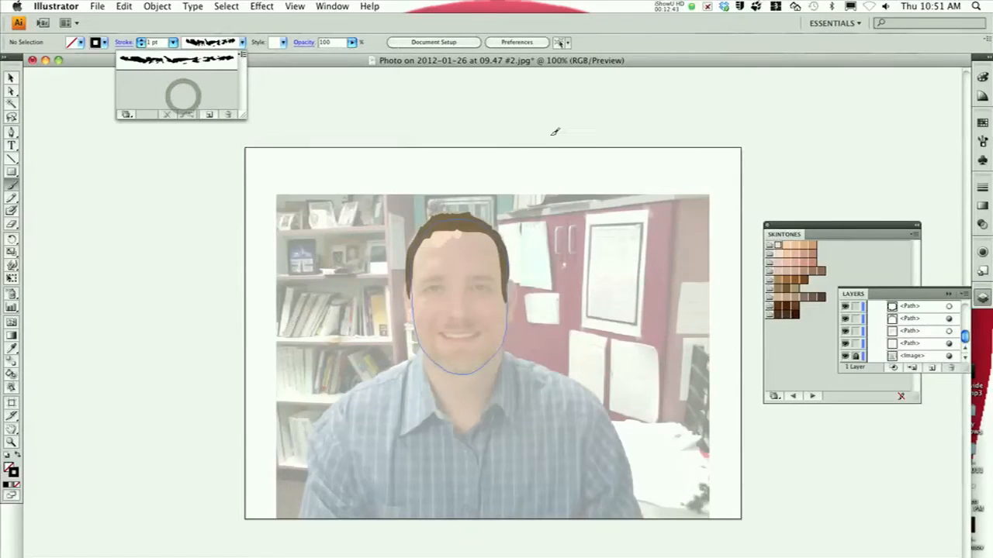
Bring up the document's brushes and set the stroke color to the darkest grey-brown skin tone swatch
{"action": "left_click", "coordinate": [343, 5]}
{"action": "left_click", "coordinate": [343, 6]}
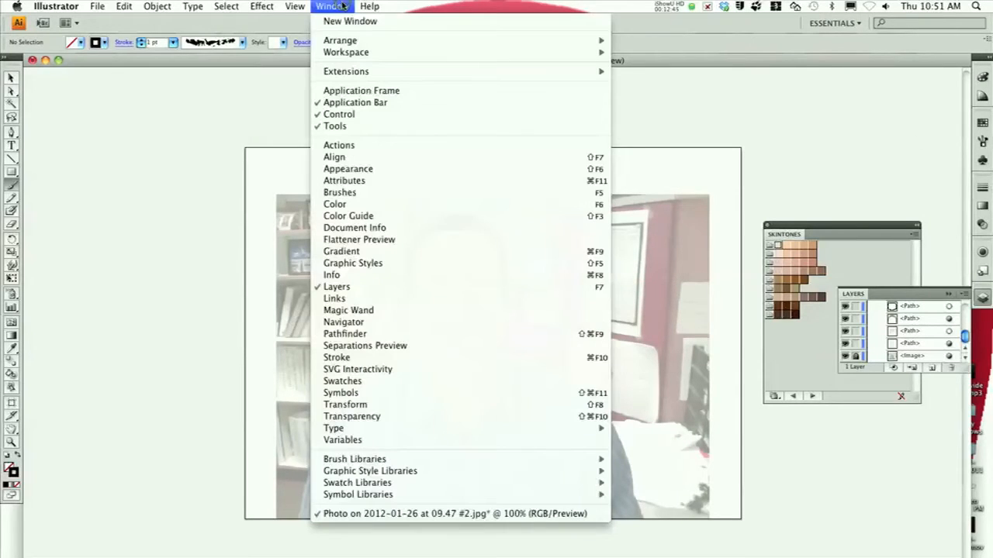
{"action": "left_click", "coordinate": [424, 194]}
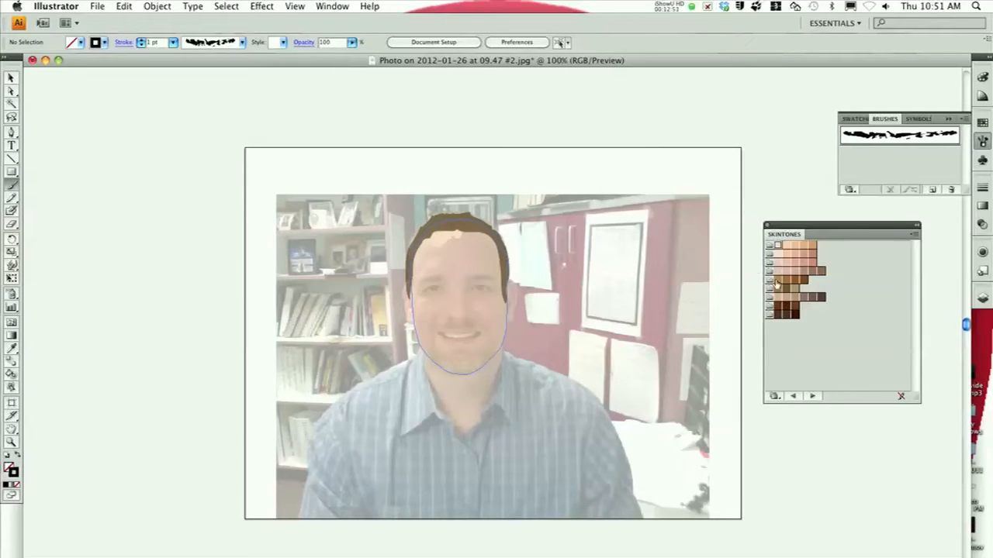
{"action": "left_click", "coordinate": [820, 296]}
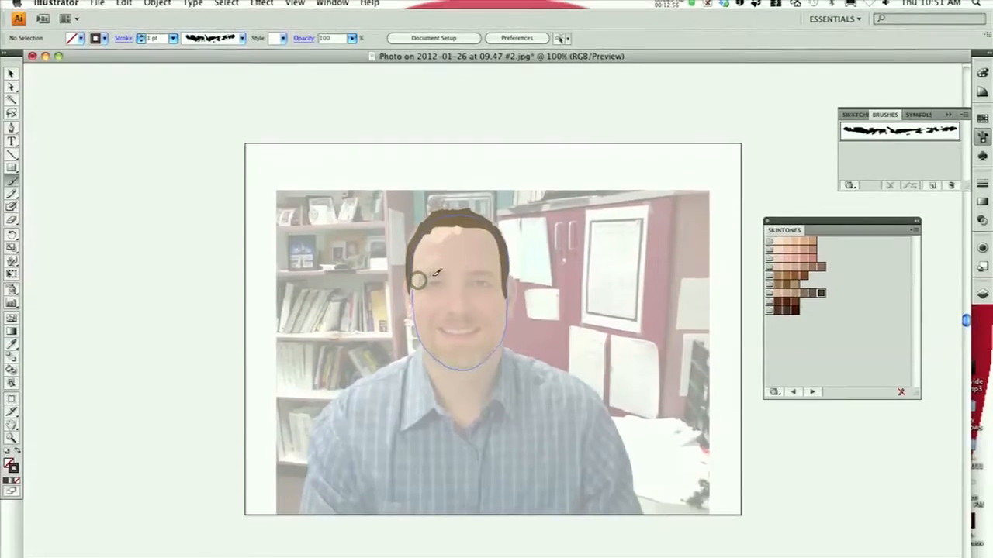
Paint both eyebrows over the photo's brows with the rough art brush, and select them to adjust their brush stroke
{"action": "left_click_drag", "start_coordinate": [444, 275], "coordinate": [448, 273]}
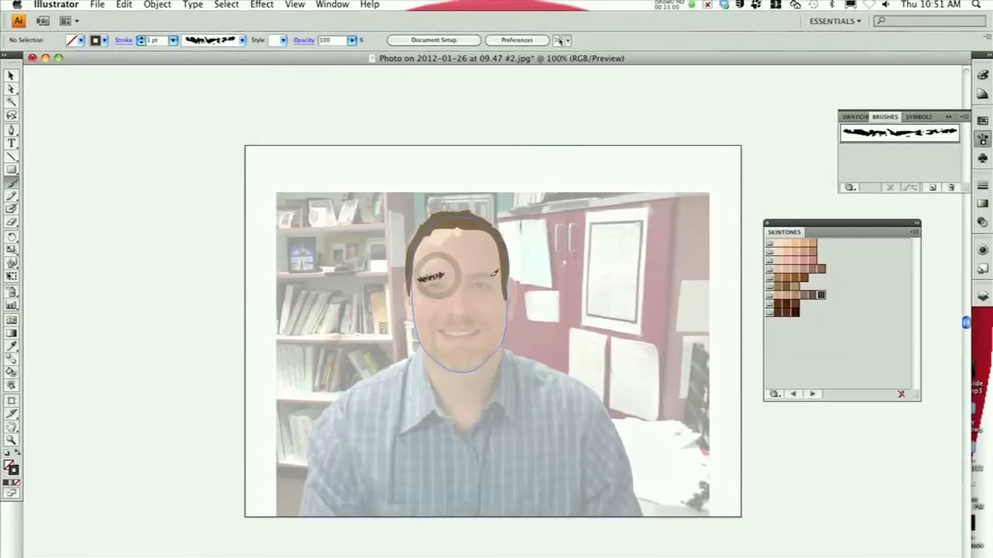
{"action": "left_click_drag", "start_coordinate": [468, 274], "coordinate": [497, 273]}
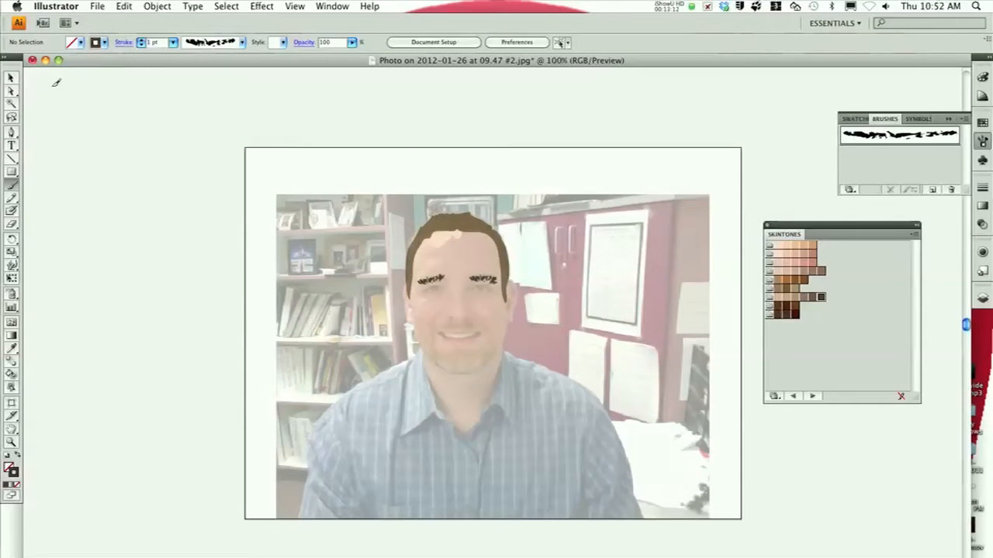
{"action": "left_click", "coordinate": [433, 284]}
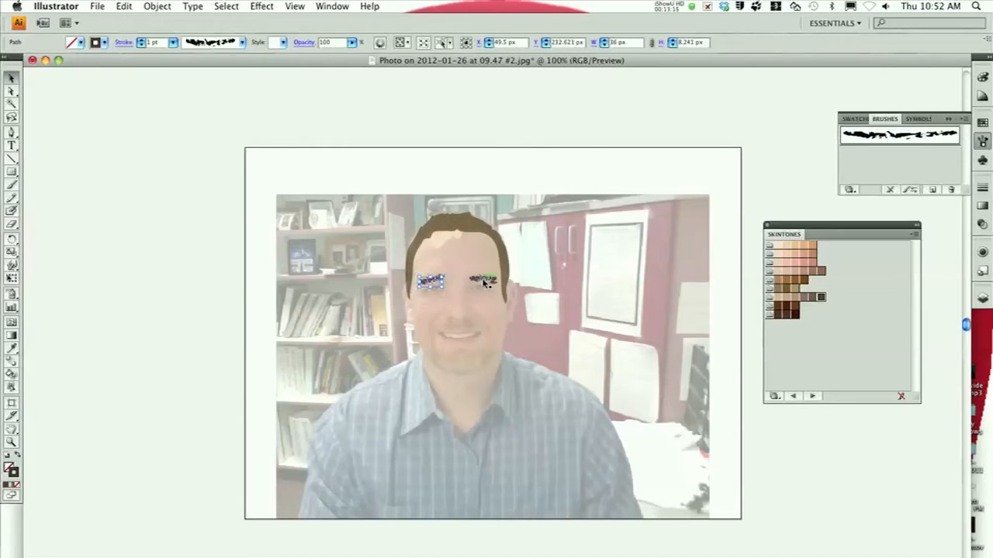
{"action": "left_click", "coordinate": [242, 42]}
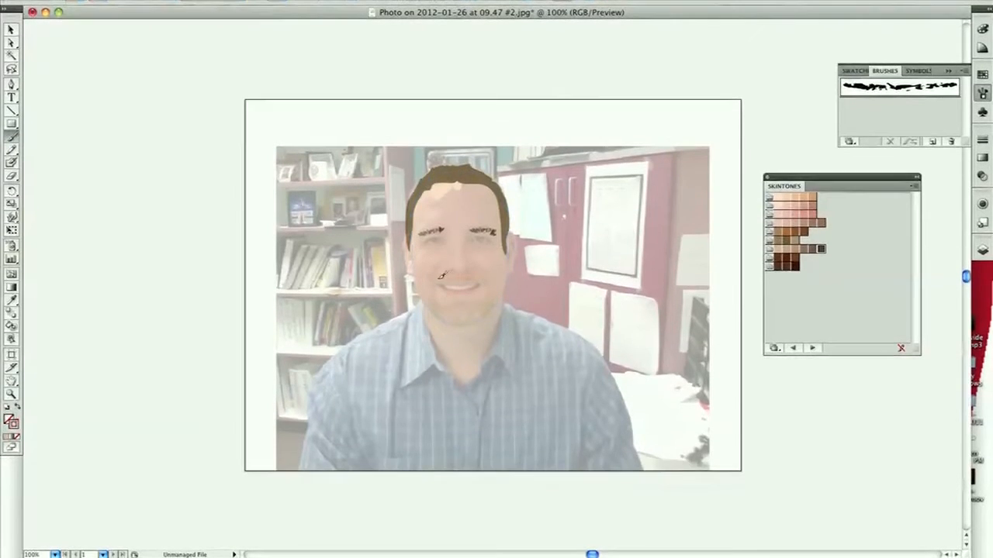
Try brushing light orange-tan facial hair around the mouth and chin, and undo those brush strokes
{"action": "left_click", "coordinate": [440, 278]}
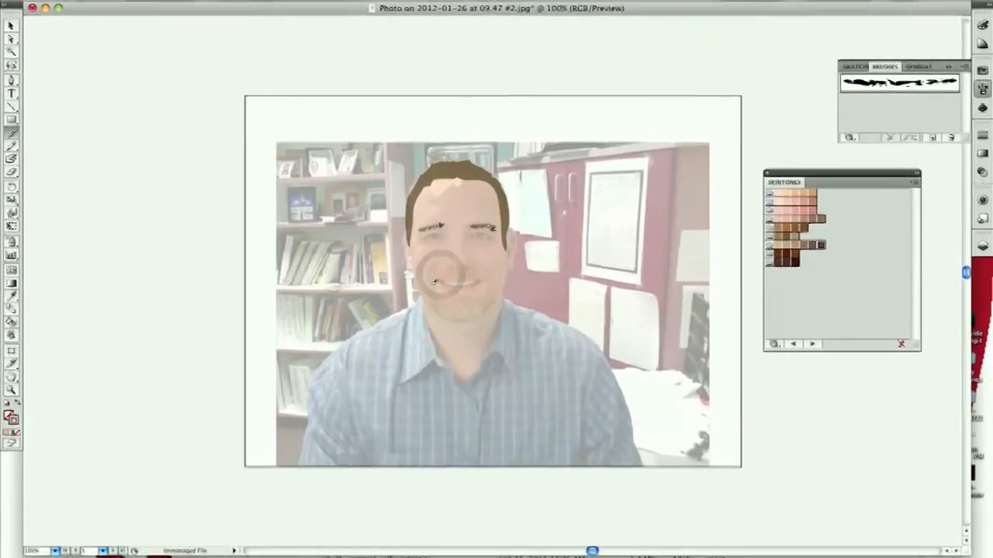
{"action": "mouse_move", "coordinate": [430, 283]}
{"action": "left_mouse_down"}
{"action": "mouse_move", "coordinate": [442, 300]}
{"action": "mouse_move", "coordinate": [457, 297]}
{"action": "left_mouse_up"}
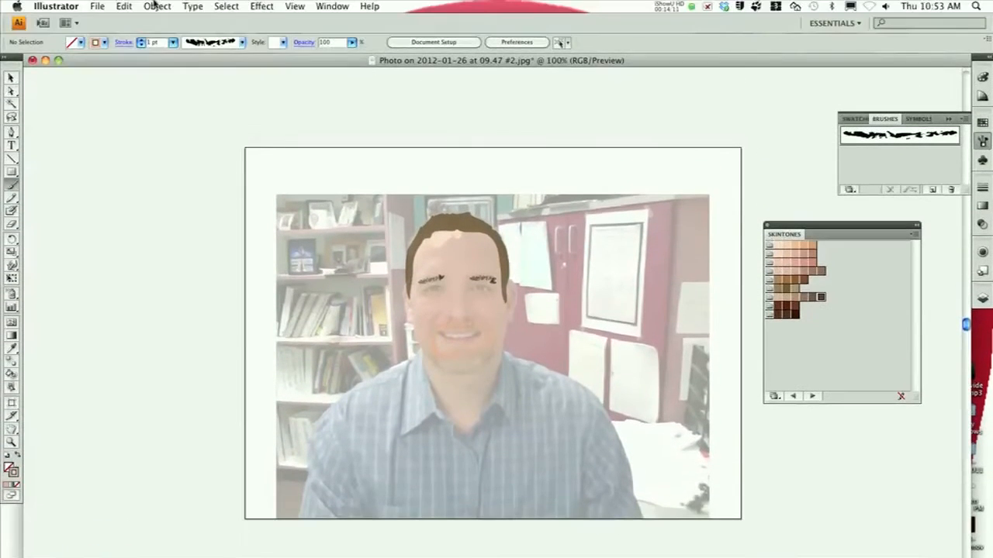
{"action": "left_click", "coordinate": [124, 6]}
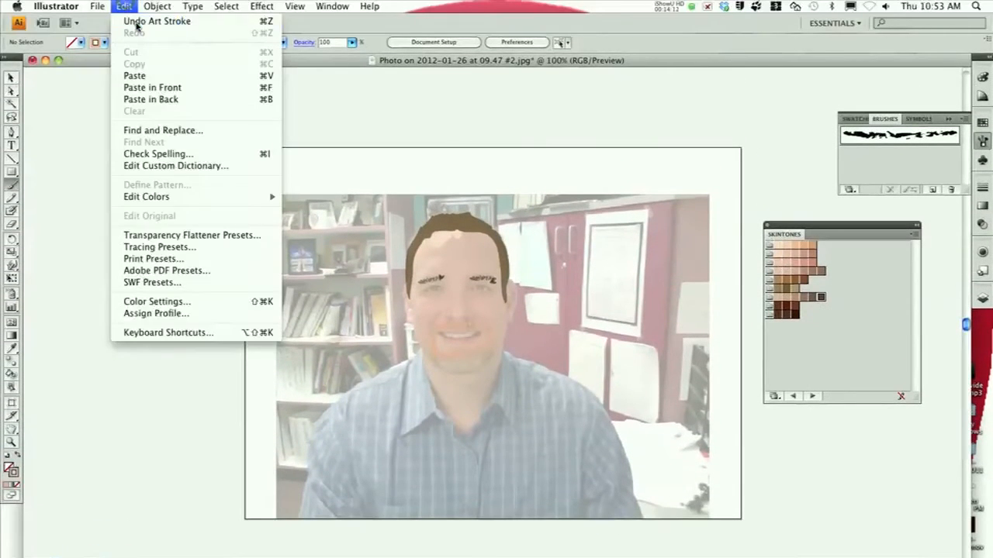
{"action": "left_click", "coordinate": [137, 23]}
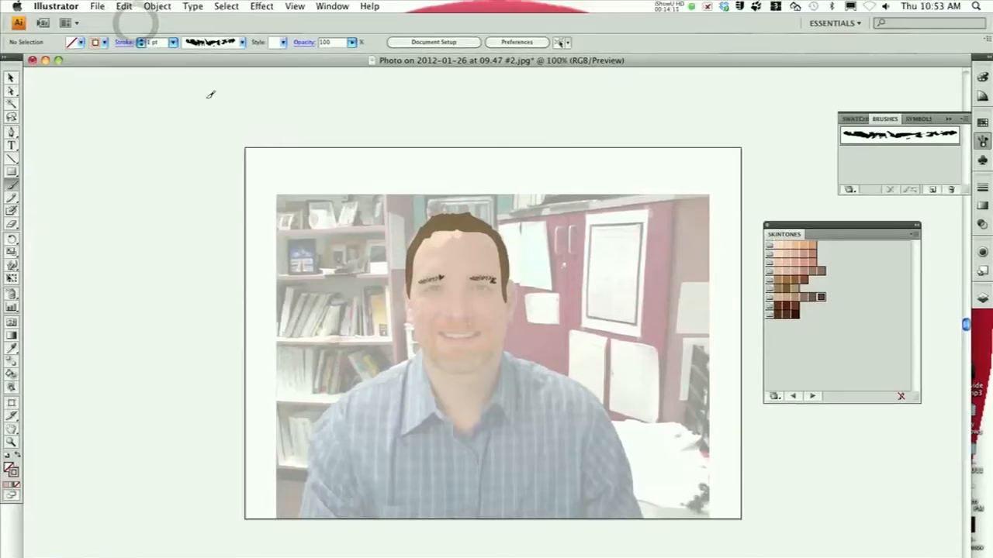
{"action": "left_click", "coordinate": [124, 6]}
{"action": "left_click", "coordinate": [134, 24]}
{"action": "left_click", "coordinate": [123, 7]}
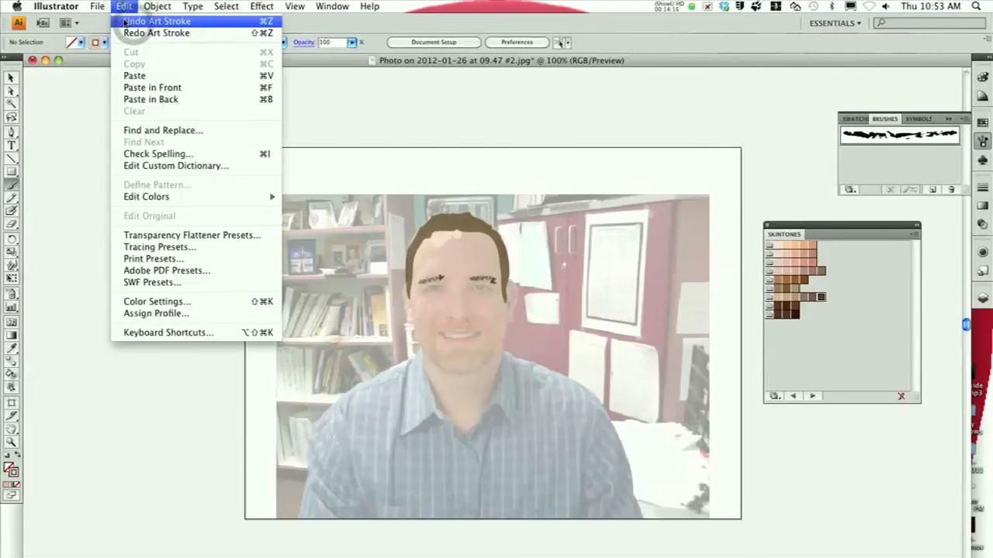
{"action": "left_click", "coordinate": [131, 29]}
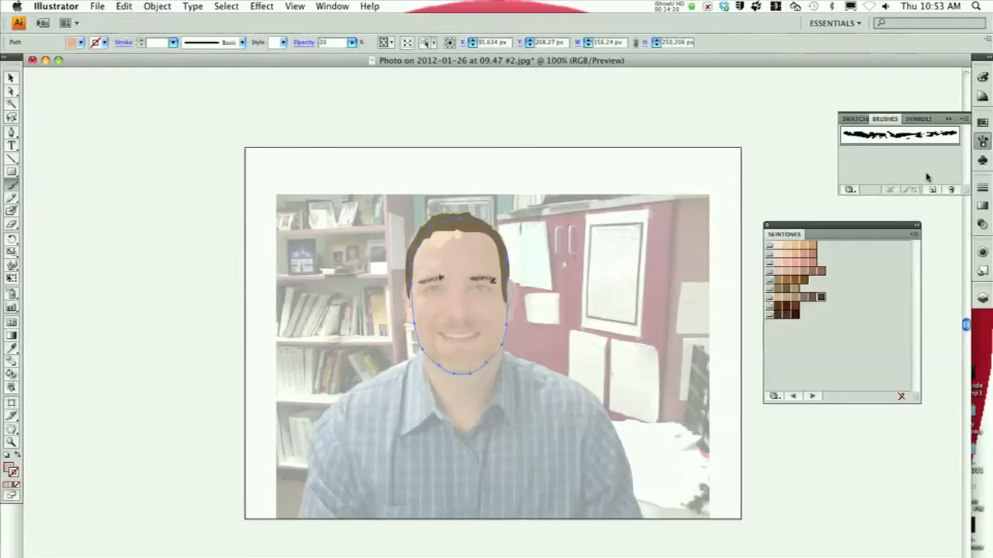
Hide the photo to check the brushed eyebrows against the face and hair shapes, and show the photo again
{"action": "left_click", "coordinate": [982, 271]}
{"action": "left_click", "coordinate": [982, 298]}
{"action": "left_click", "coordinate": [844, 356]}
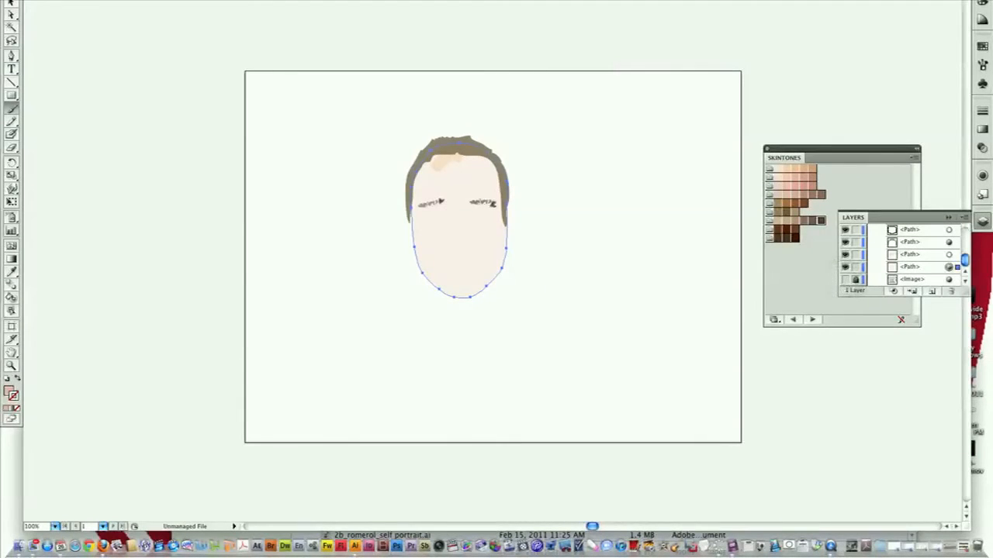
{"action": "left_click", "coordinate": [845, 280]}
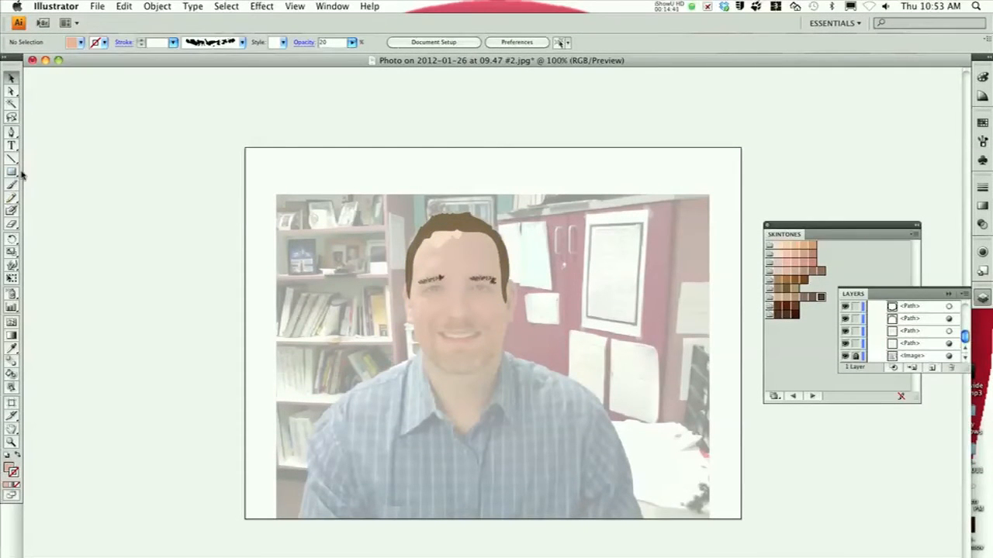
Trace the ear on the photo's right side with the Pen tool as a closed, skin-tone filled shape beside the hair
{"action": "left_click", "coordinate": [504, 298]}
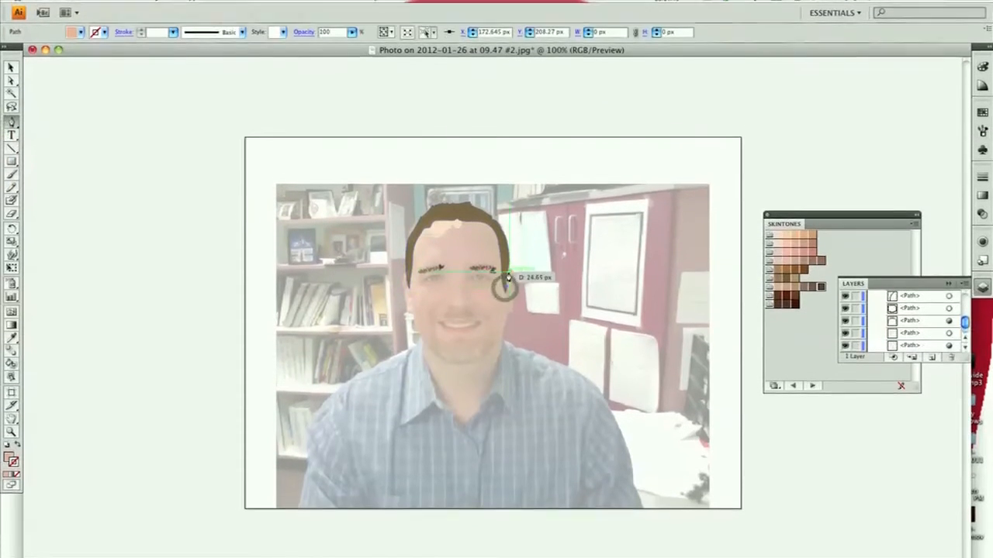
{"action": "left_click", "coordinate": [510, 280]}
{"action": "left_click", "coordinate": [517, 284]}
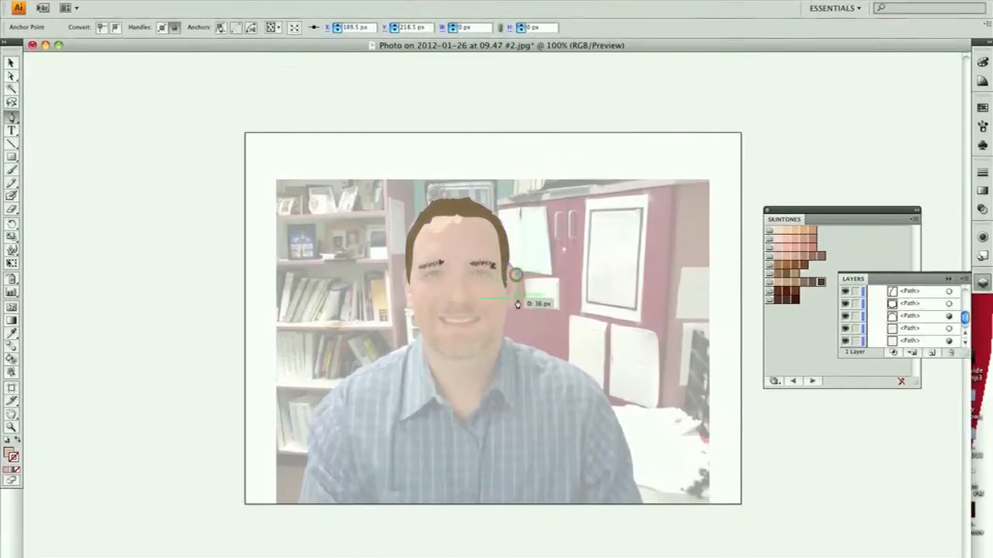
{"action": "left_click_drag", "start_coordinate": [516, 301], "coordinate": [509, 280]}
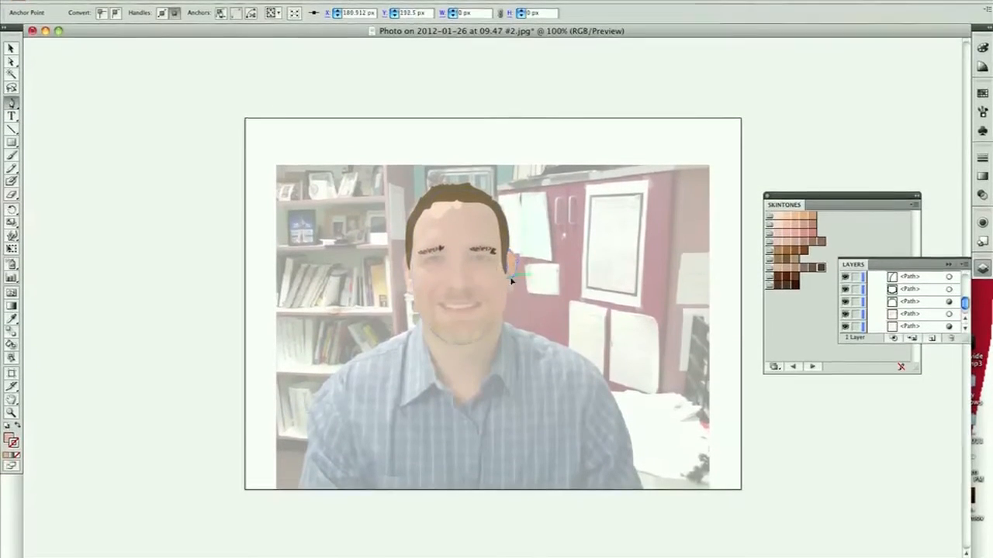
{"action": "left_click", "coordinate": [124, 7]}
{"action": "left_click", "coordinate": [134, 22]}
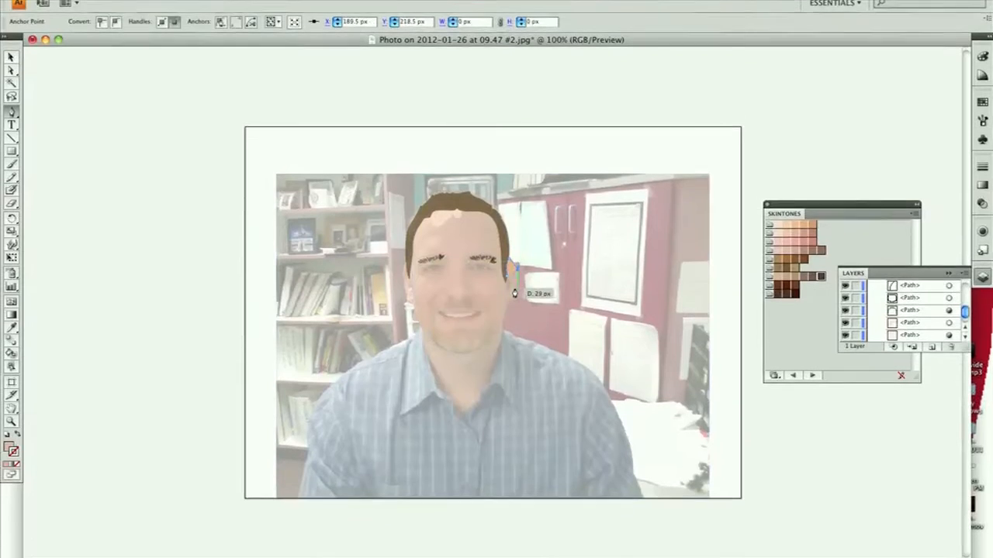
{"action": "left_click", "coordinate": [515, 315]}
{"action": "left_click", "coordinate": [512, 291]}
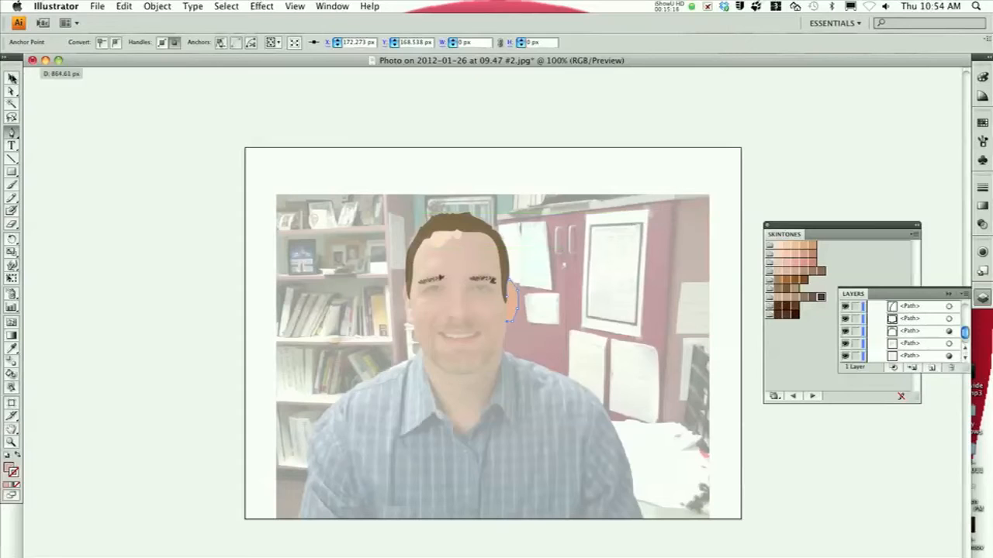
Reduce the opacity of the ear shape on the photo's right side to 46%
{"action": "left_click", "coordinate": [11, 77]}
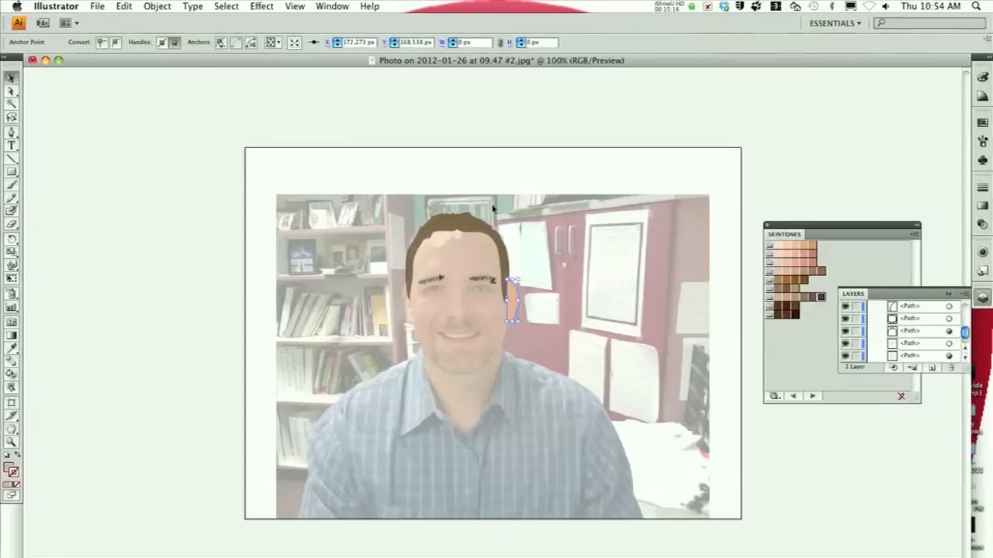
{"action": "left_click", "coordinate": [512, 301]}
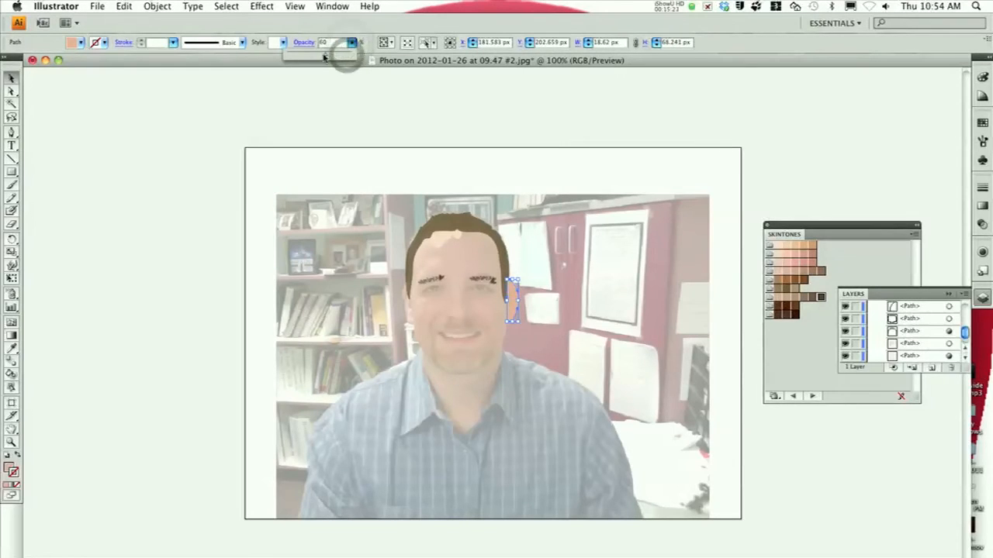
{"action": "left_click", "coordinate": [447, 121]}
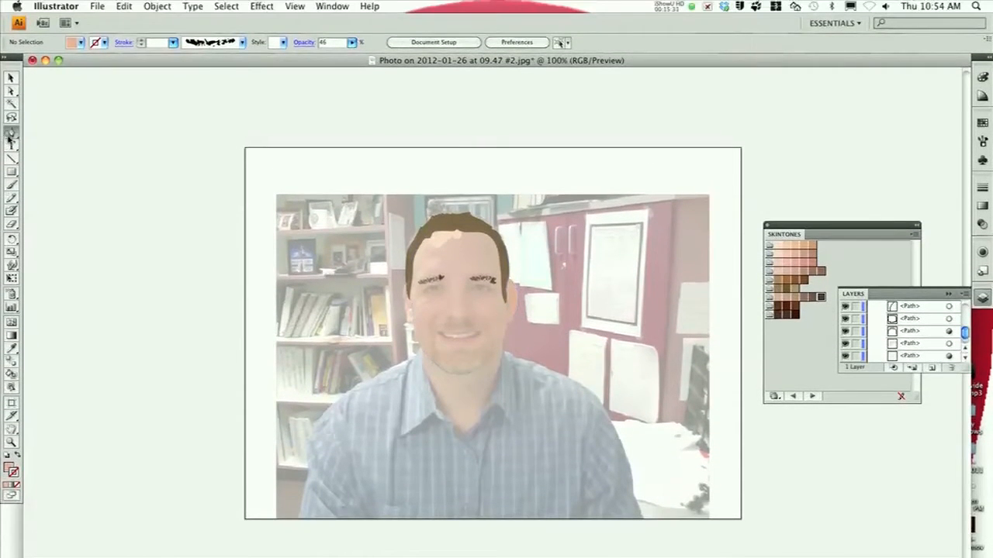
Trace the ear on the photo's left side with the Pen tool as a skin-tone filled shape
{"action": "left_click", "coordinate": [403, 282]}
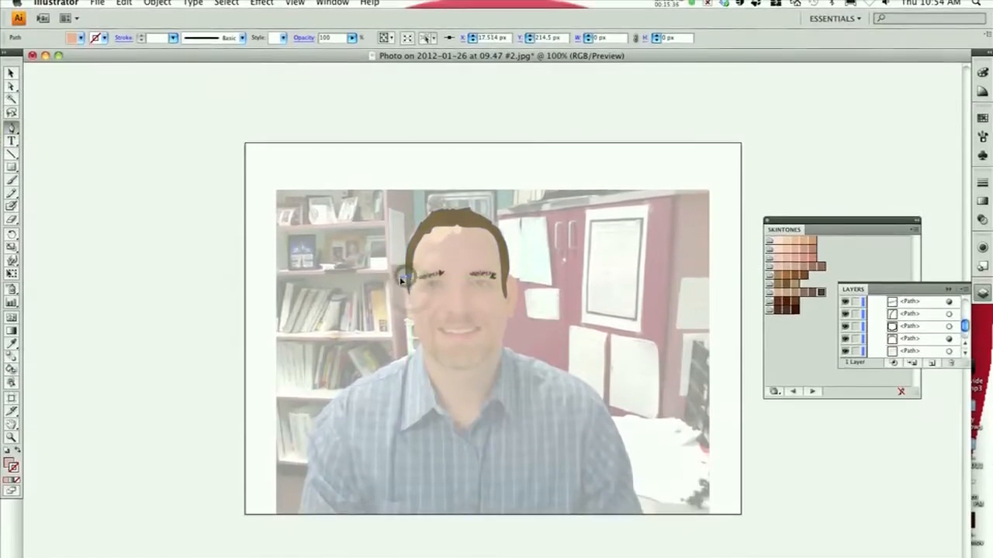
{"action": "left_click", "coordinate": [402, 295]}
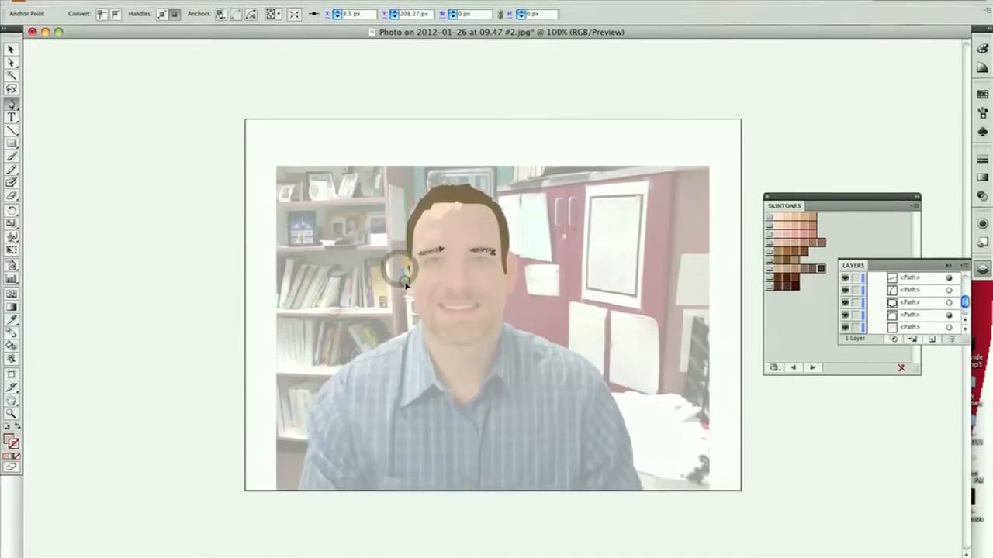
{"action": "left_click", "coordinate": [404, 308]}
{"action": "left_click", "coordinate": [404, 279]}
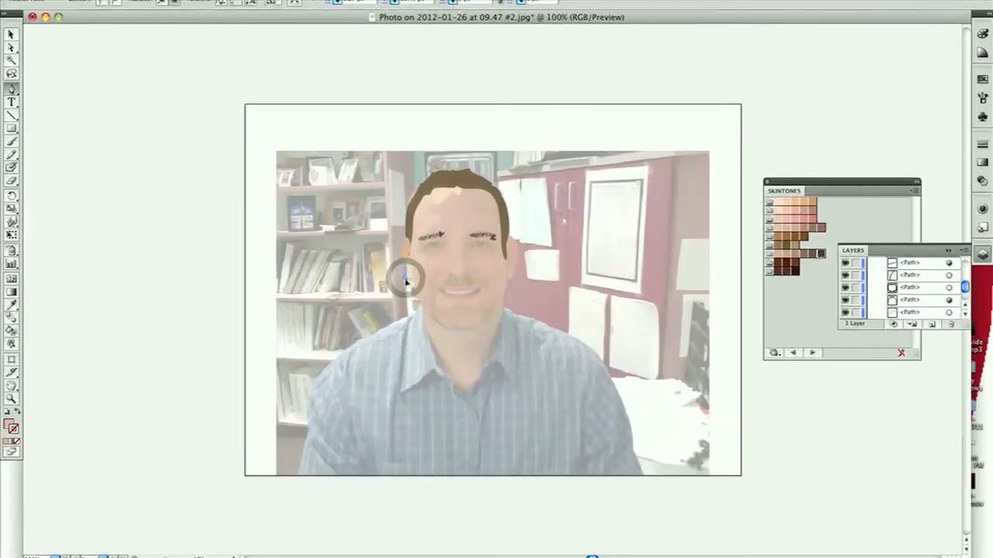
{"action": "left_click", "coordinate": [404, 276]}
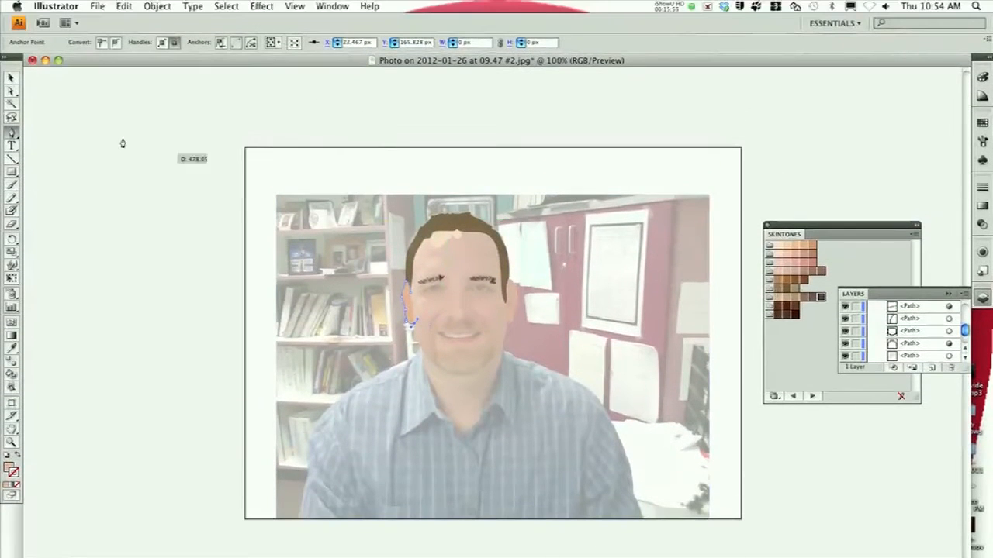
Reduce the opacity of the ear shape on the photo's left side to 43% and deselect it
{"action": "left_click", "coordinate": [434, 288]}
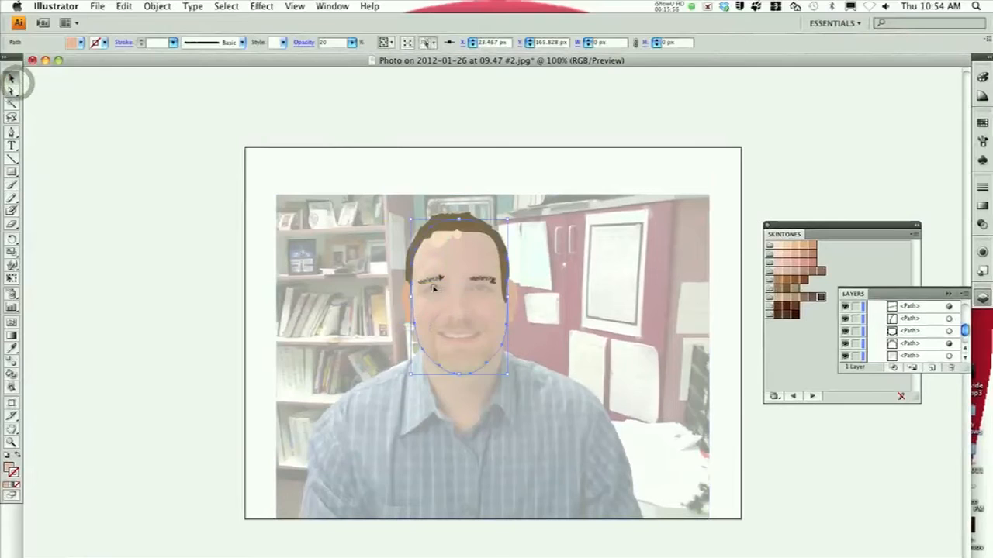
{"action": "left_click", "coordinate": [406, 299]}
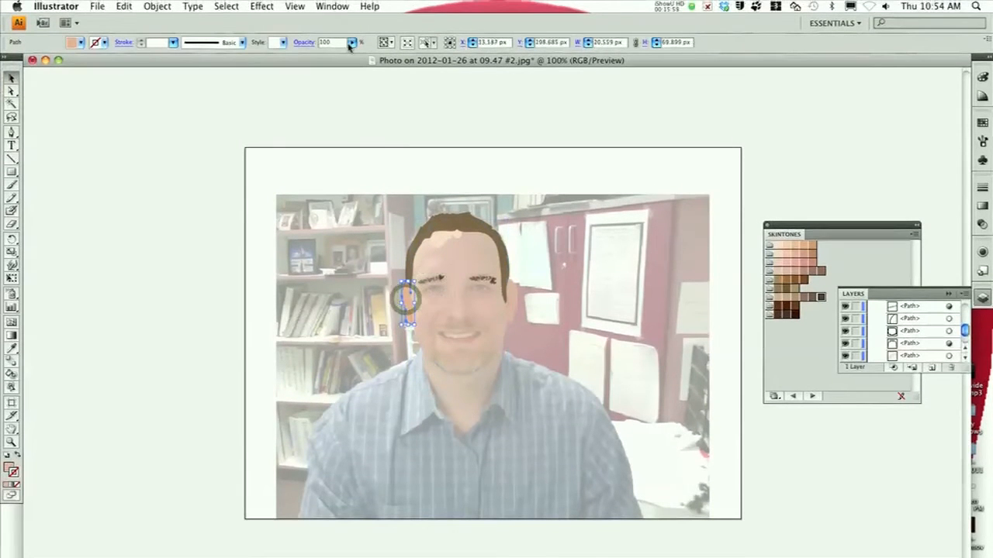
{"action": "left_click", "coordinate": [350, 43]}
{"action": "left_click_drag", "start_coordinate": [347, 54], "coordinate": [315, 56]}
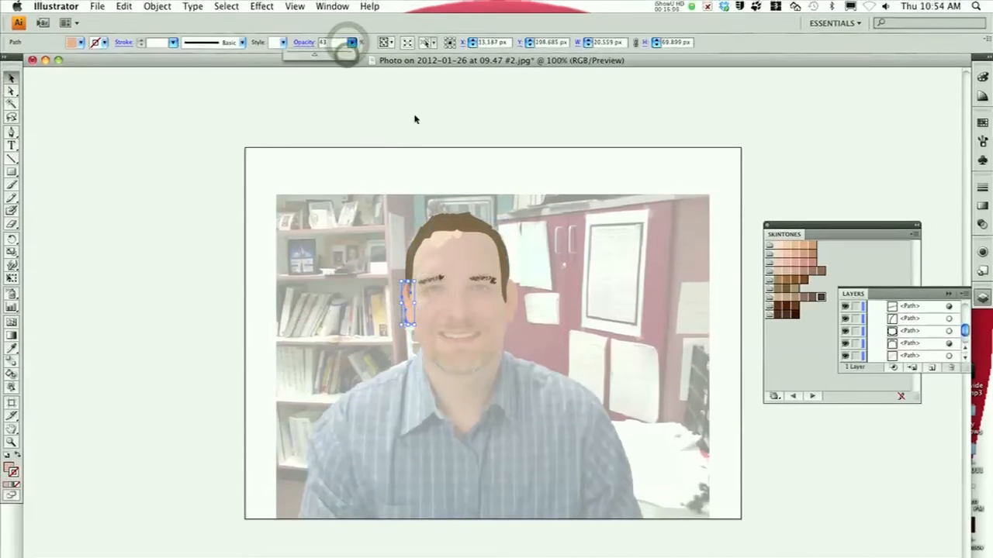
{"action": "left_click", "coordinate": [565, 241]}
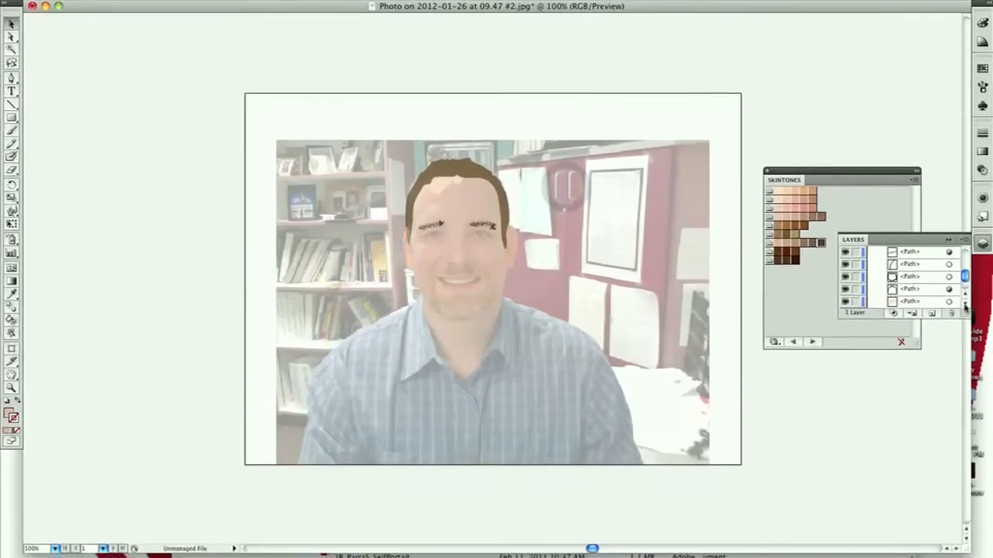
Hide the locked photo to check both ears against the face shape, and show the photo again
{"action": "left_click", "coordinate": [964, 328]}
{"action": "left_click", "coordinate": [964, 329]}
{"action": "left_click", "coordinate": [845, 283]}
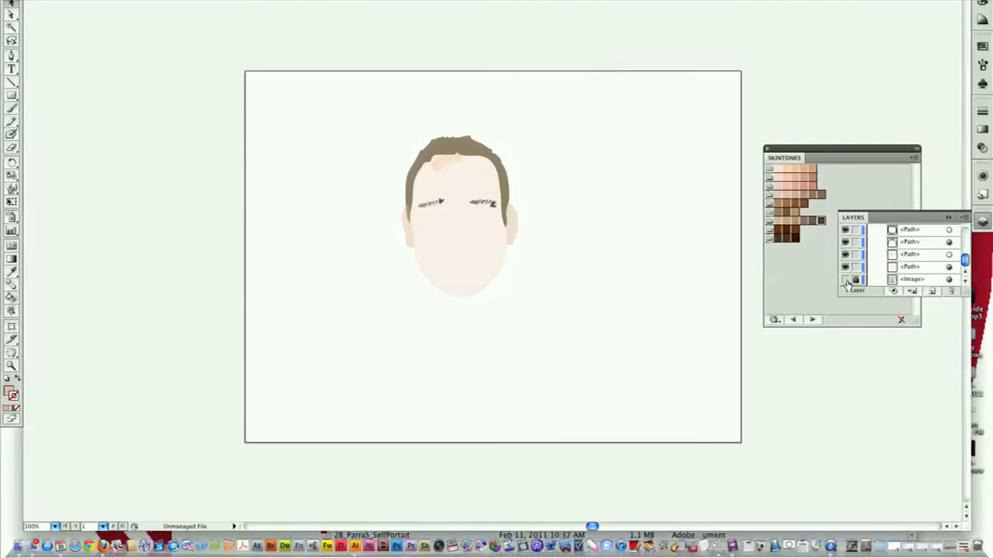
{"action": "left_click", "coordinate": [845, 281]}
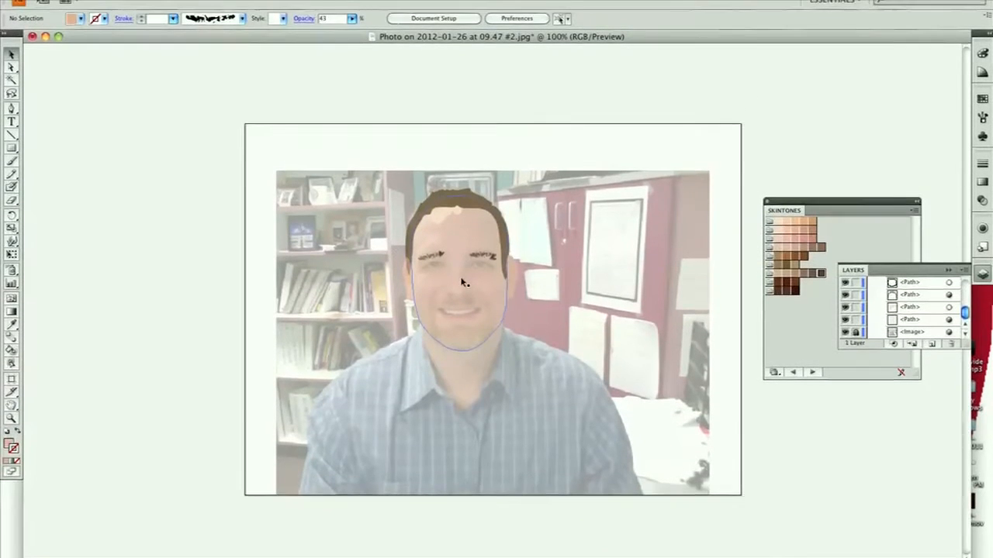
Trace the shirt with the Pencil tool along the shoulders and collar opening, closing the outline along the artboard's bottom edge
{"action": "left_click", "coordinate": [461, 227]}
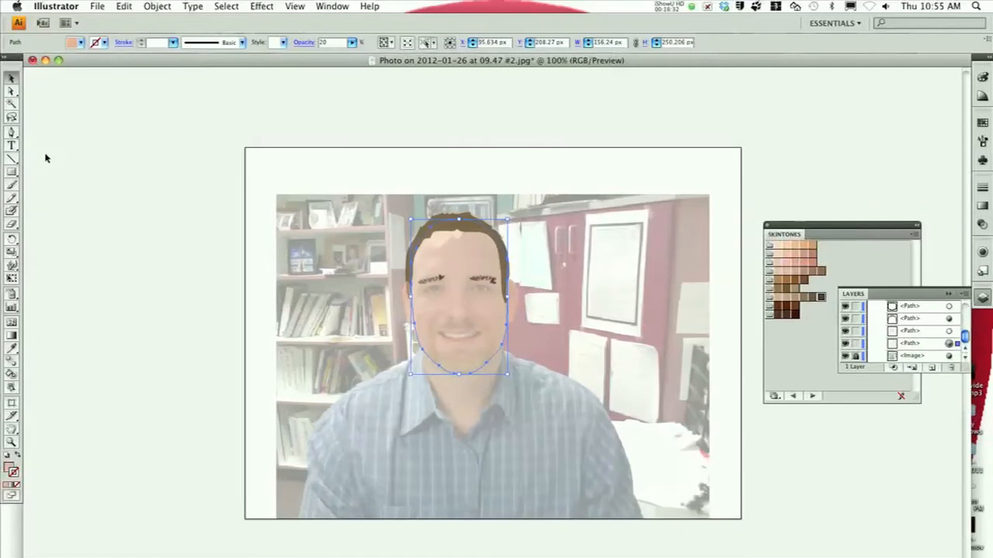
{"action": "left_click", "coordinate": [14, 198]}
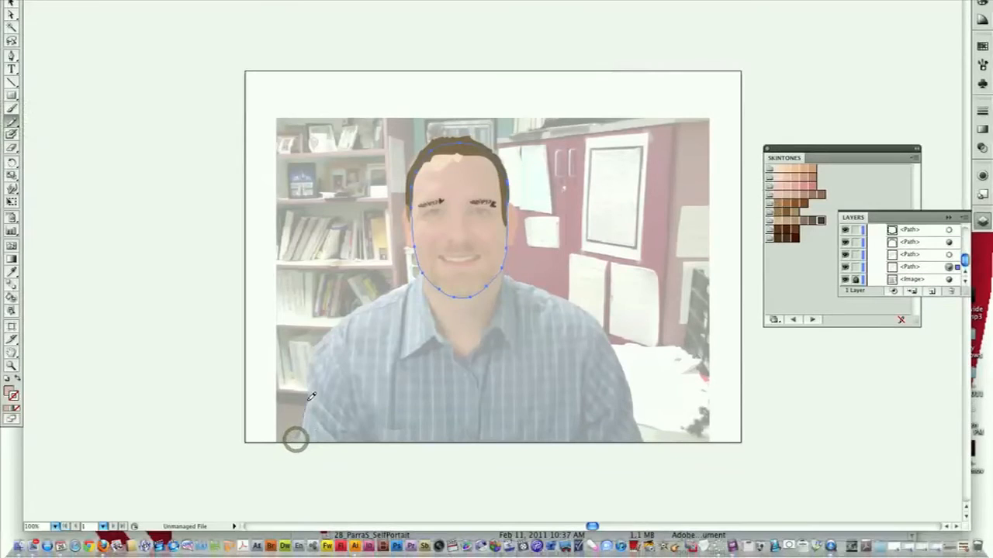
{"action": "left_click_drag", "start_coordinate": [312, 396], "coordinate": [316, 367]}
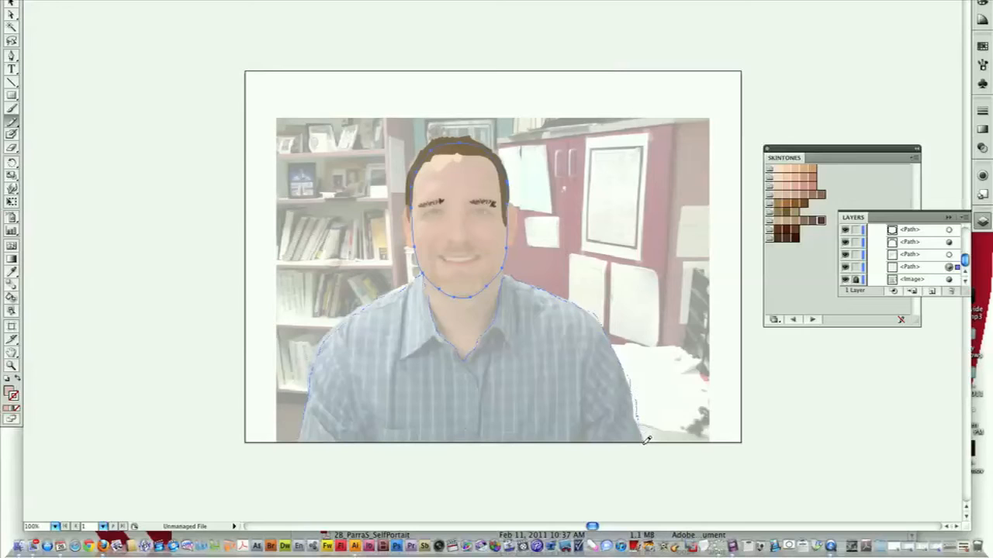
{"action": "left_click", "coordinate": [647, 439]}
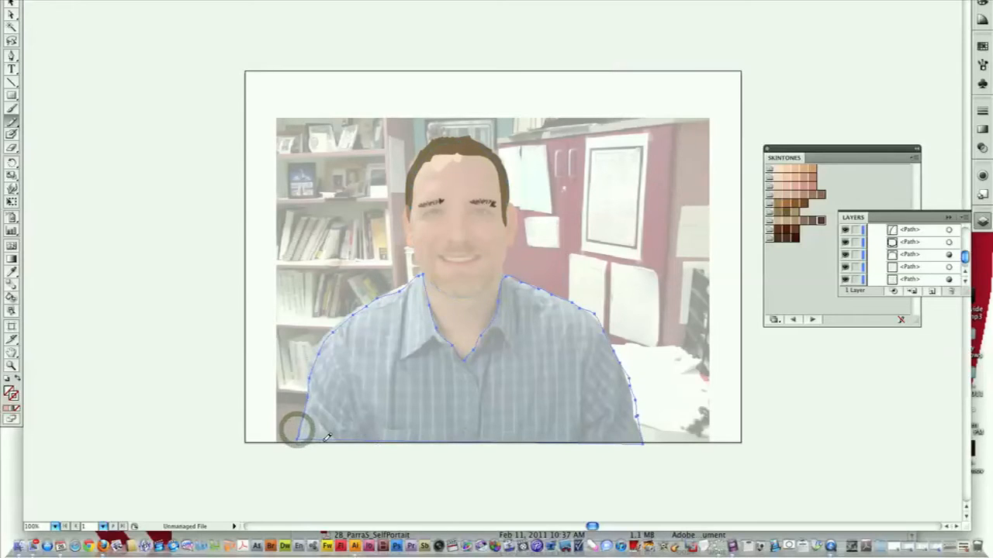
{"action": "left_click", "coordinate": [298, 436]}
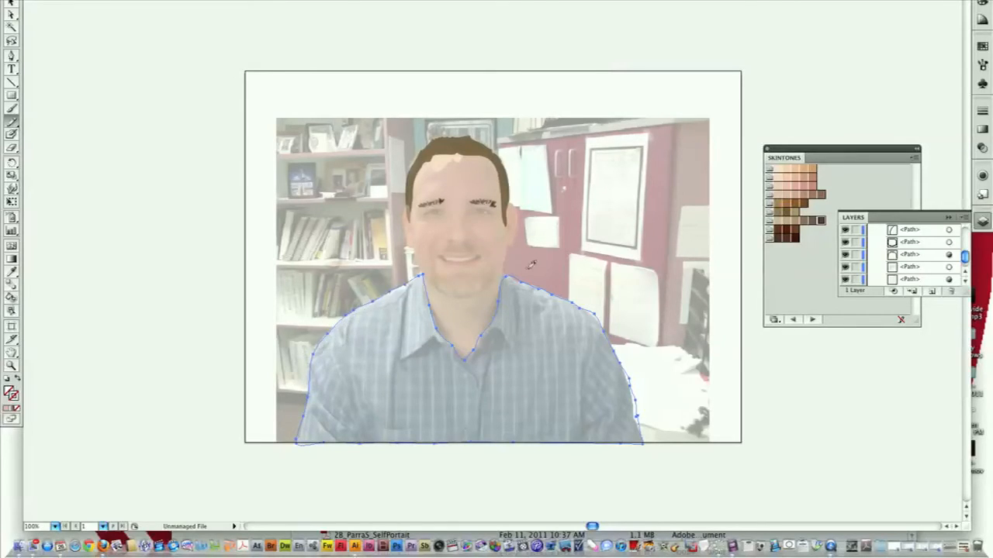
Refine the shirt outline along the sleeve on the photo's right side and fill the shirt with the blue sampled from the photo's collar
{"action": "left_click_drag", "start_coordinate": [624, 375], "coordinate": [638, 418]}
{"action": "left_click", "coordinate": [10, 393]}
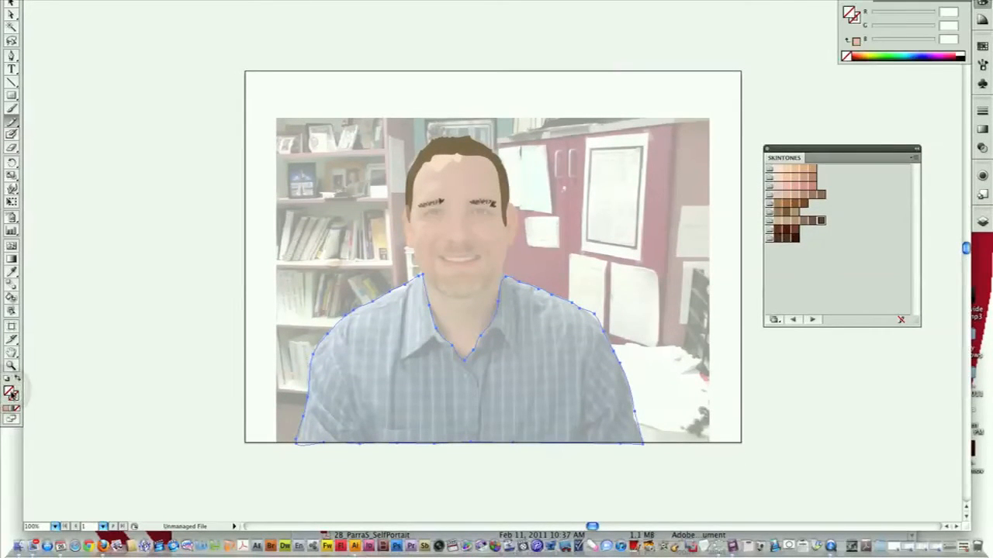
{"action": "left_click", "coordinate": [11, 271]}
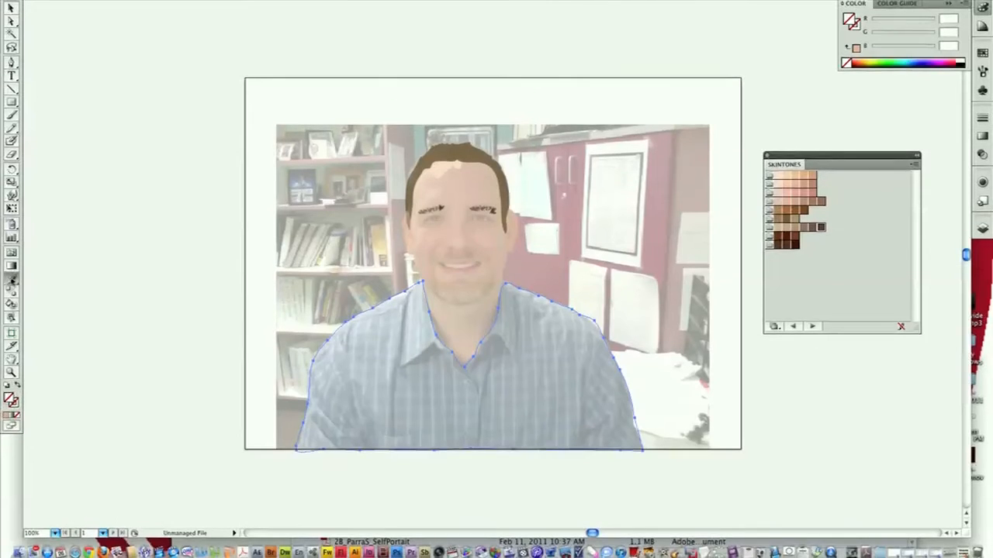
{"action": "left_click", "coordinate": [416, 291]}
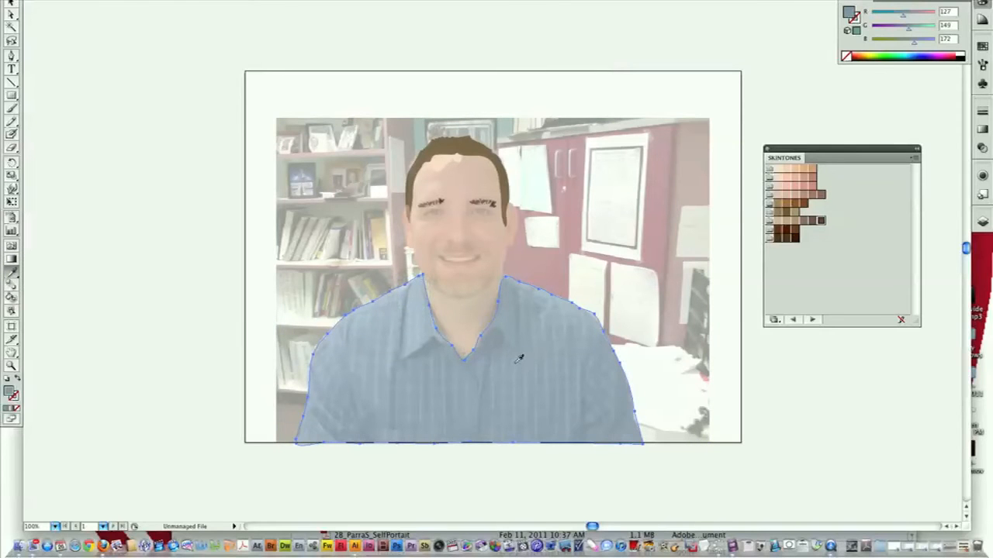
Hide the locked photo to check the blue shirt fill against the face, and show the photo again
{"action": "left_click", "coordinate": [982, 222]}
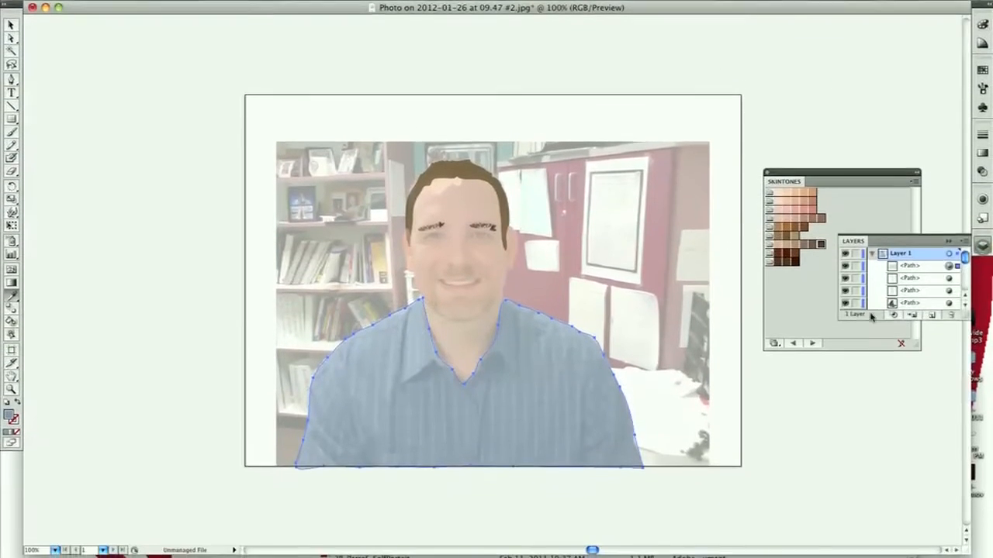
{"action": "scroll", "coordinate": [923, 267], "scroll_direction": "down", "scroll_amount": 2}
{"action": "scroll", "coordinate": [923, 277], "scroll_direction": "down", "scroll_amount": 2}
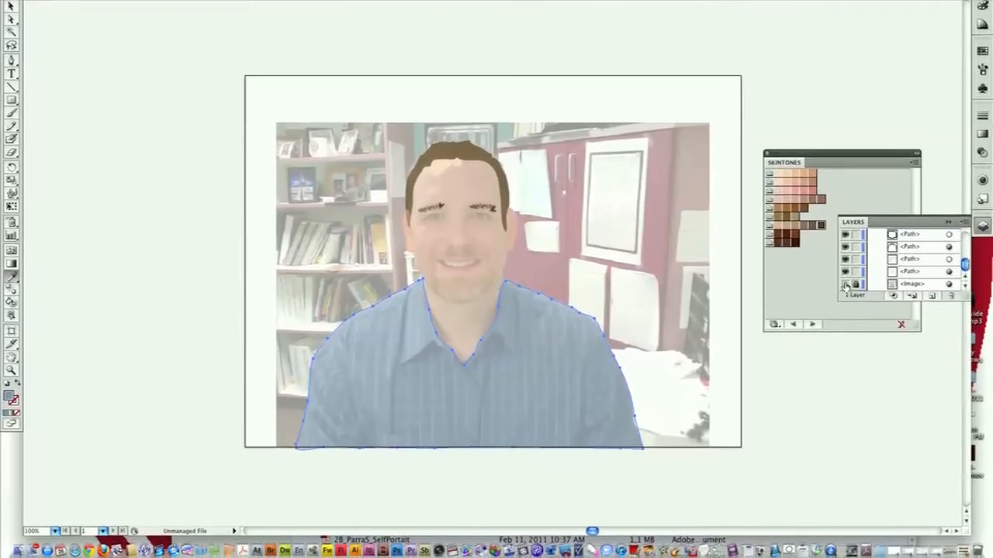
{"action": "left_click", "coordinate": [845, 289]}
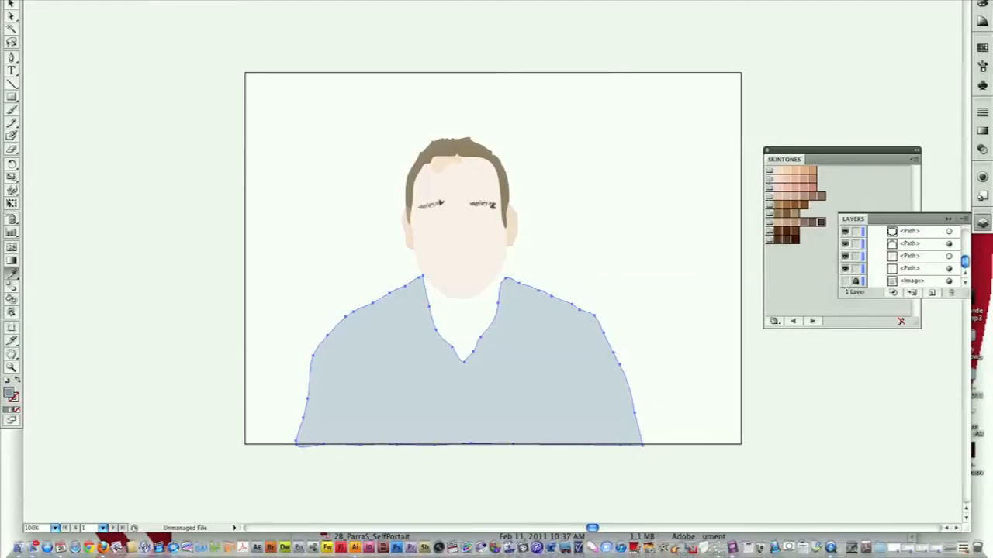
{"action": "left_click", "coordinate": [846, 280]}
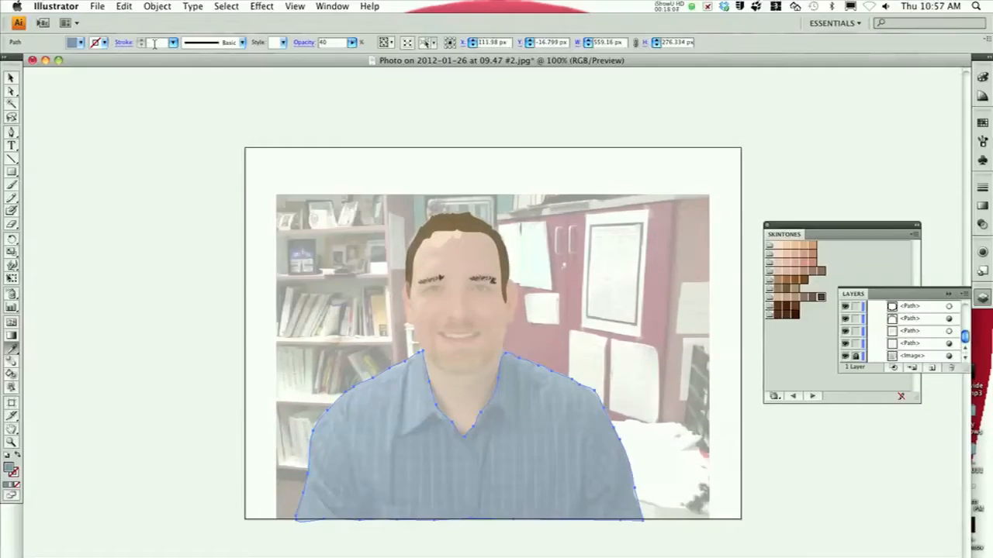
Give the shirt shape a 1 pt black stroke
{"action": "left_click", "coordinate": [170, 44]}
{"action": "left_click", "coordinate": [169, 45]}
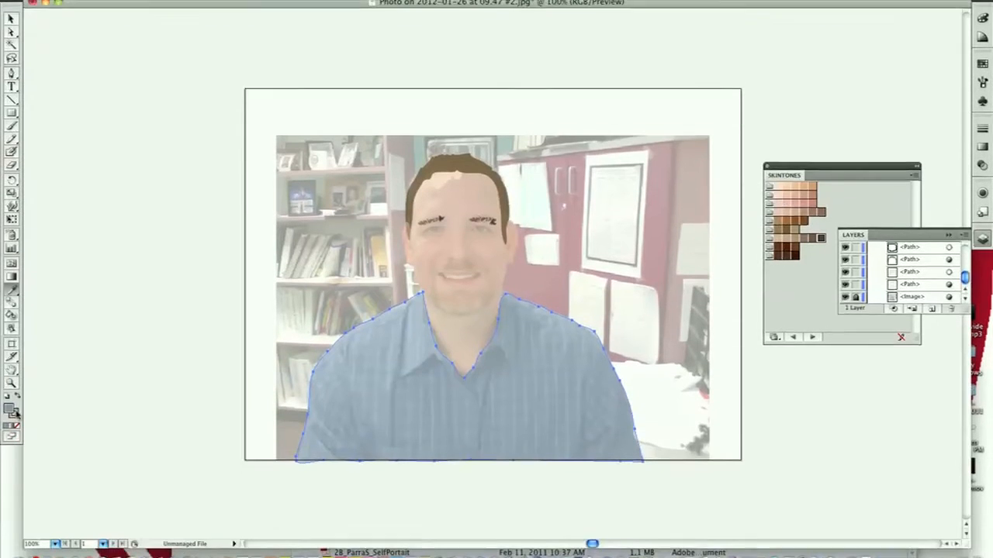
{"action": "left_click", "coordinate": [13, 470]}
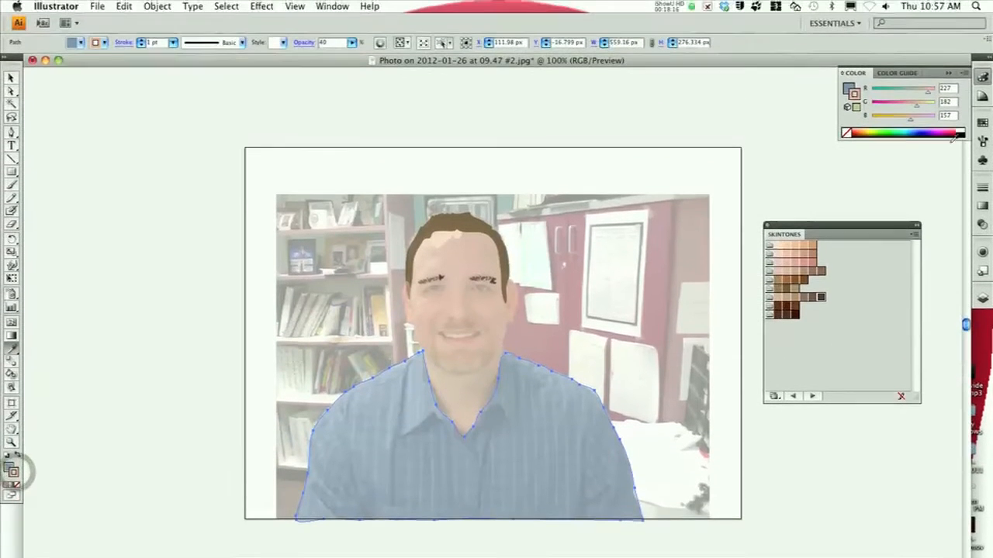
{"action": "left_click", "coordinate": [961, 135]}
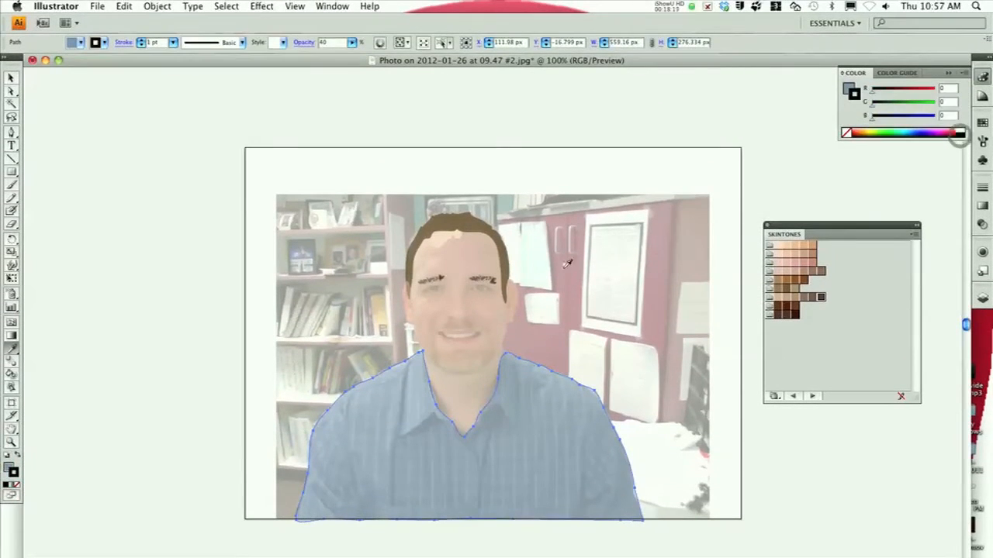
Hide the photo and deselect the shirt to inspect its black outline, and show the photo again
{"action": "left_click", "coordinate": [14, 79]}
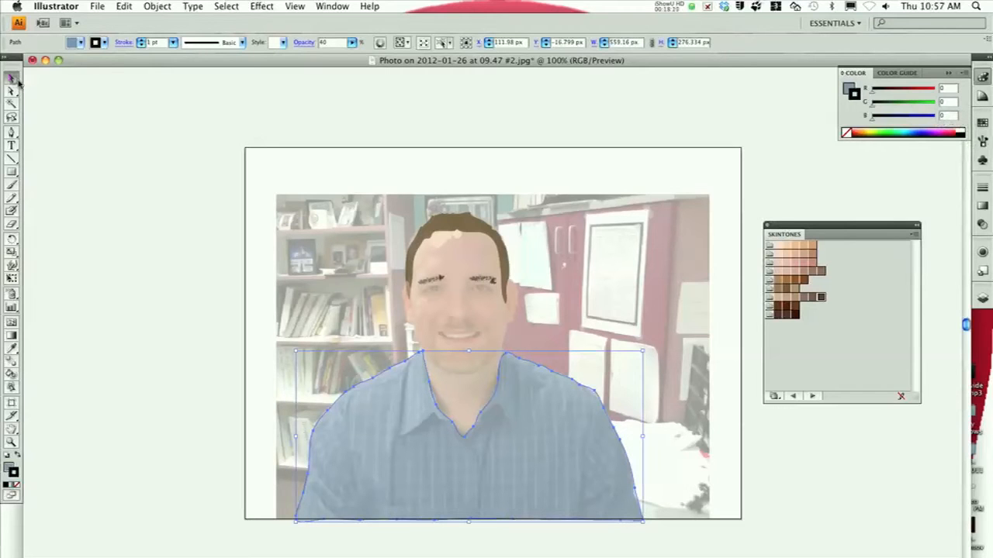
{"action": "left_click", "coordinate": [982, 298]}
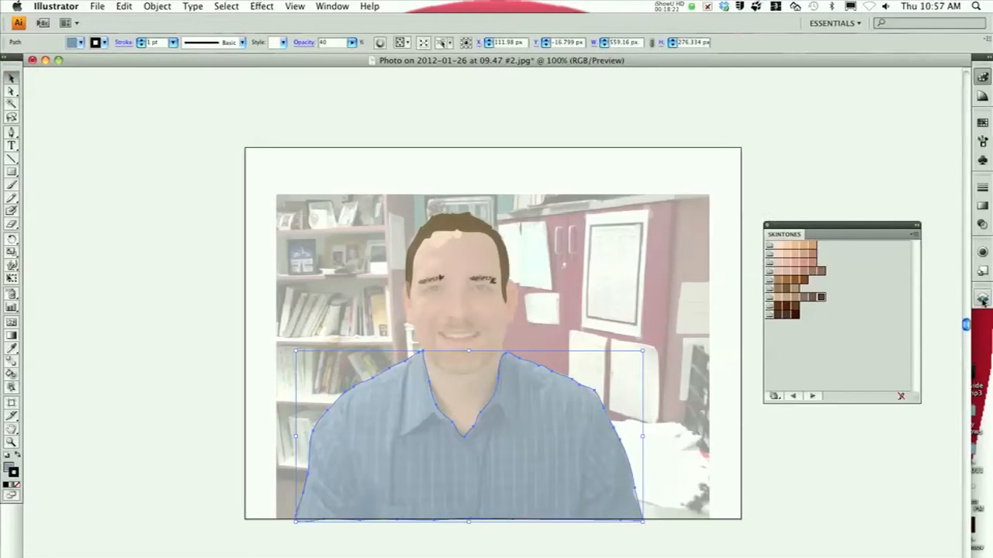
{"action": "scroll", "coordinate": [941, 325], "scroll_direction": "down", "scroll_amount": 5}
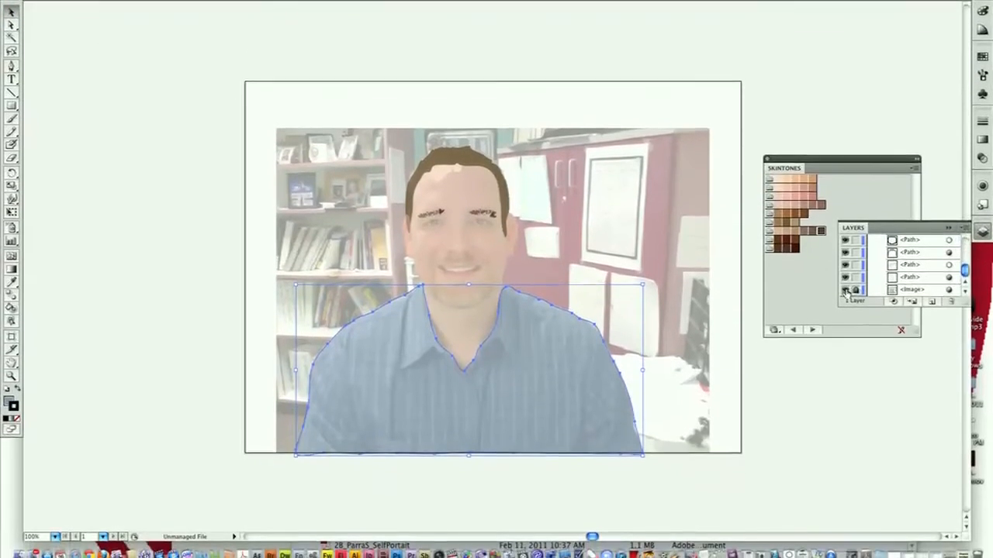
{"action": "left_click", "coordinate": [845, 334]}
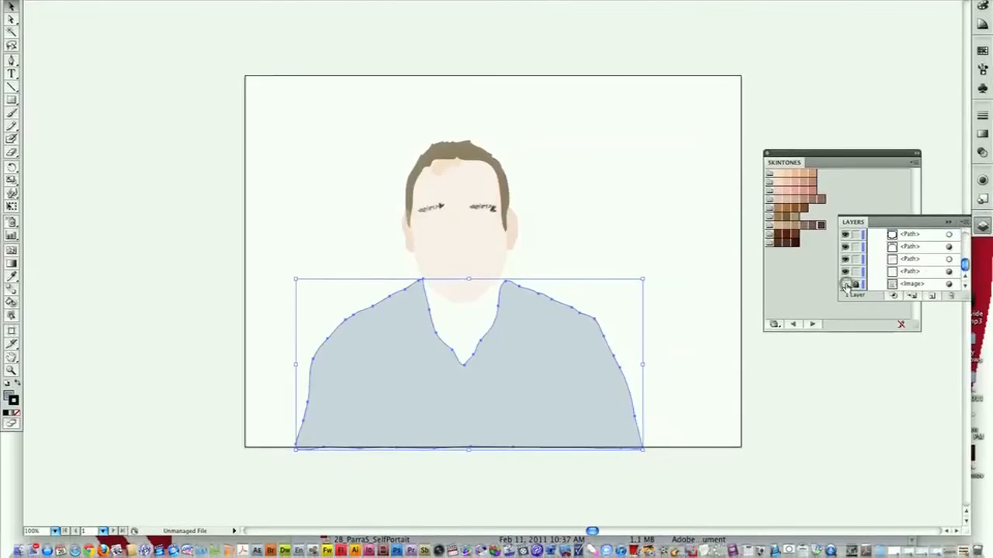
{"action": "left_click", "coordinate": [736, 283]}
{"action": "left_click", "coordinate": [733, 281]}
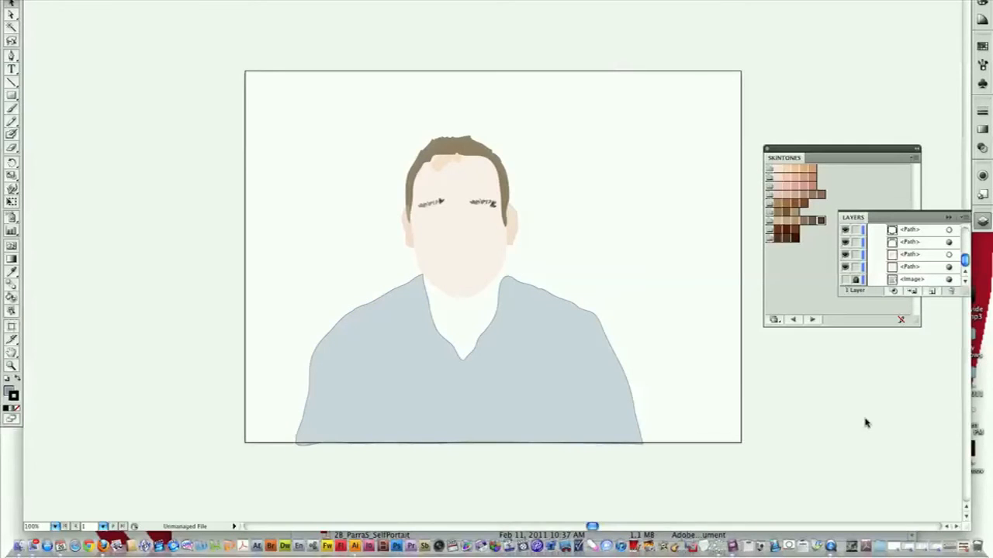
{"action": "left_click", "coordinate": [846, 279]}
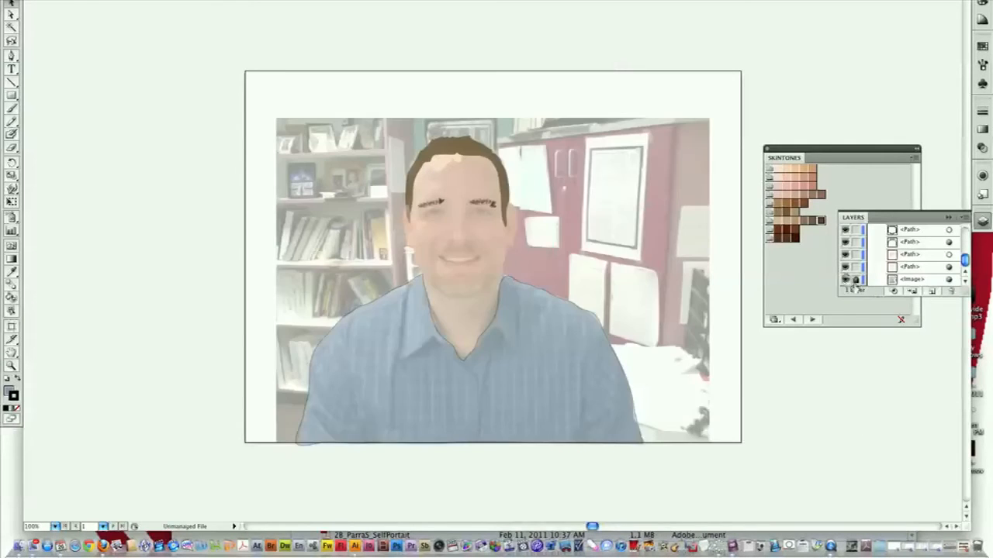
Select the shirt, try heavier outline weights, set its stroke to 2 pt, and deselect it
{"action": "left_click", "coordinate": [508, 292]}
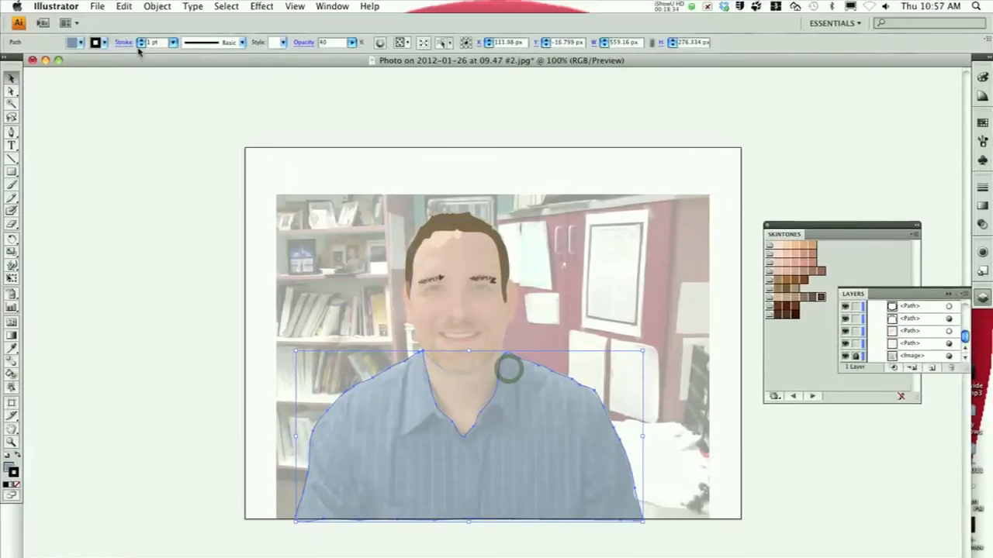
{"action": "left_click", "coordinate": [141, 40]}
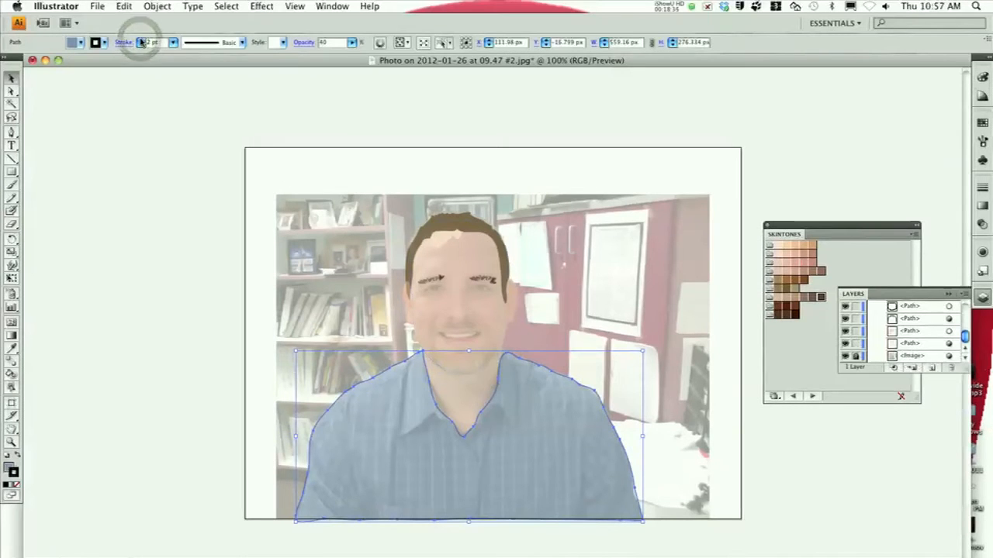
{"action": "left_click", "coordinate": [141, 40]}
{"action": "left_click", "coordinate": [142, 43]}
{"action": "left_click", "coordinate": [142, 44]}
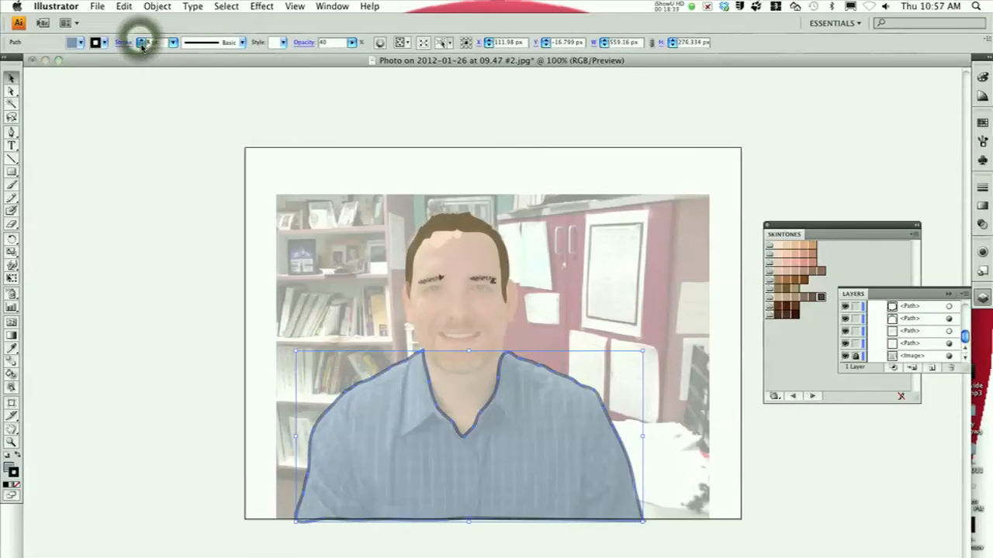
{"action": "left_click", "coordinate": [142, 44]}
{"action": "left_click", "coordinate": [142, 44]}
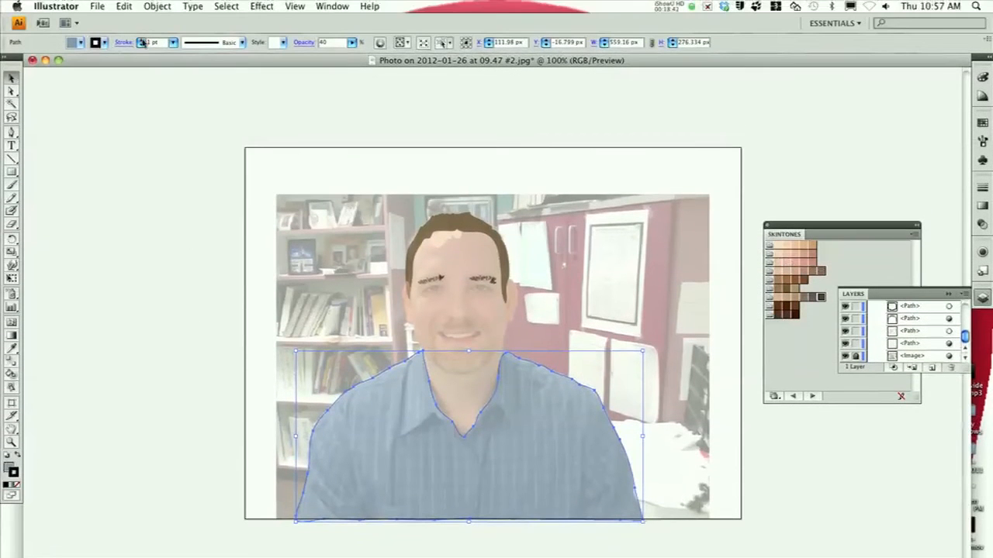
{"action": "left_click", "coordinate": [142, 42]}
{"action": "left_click", "coordinate": [176, 176]}
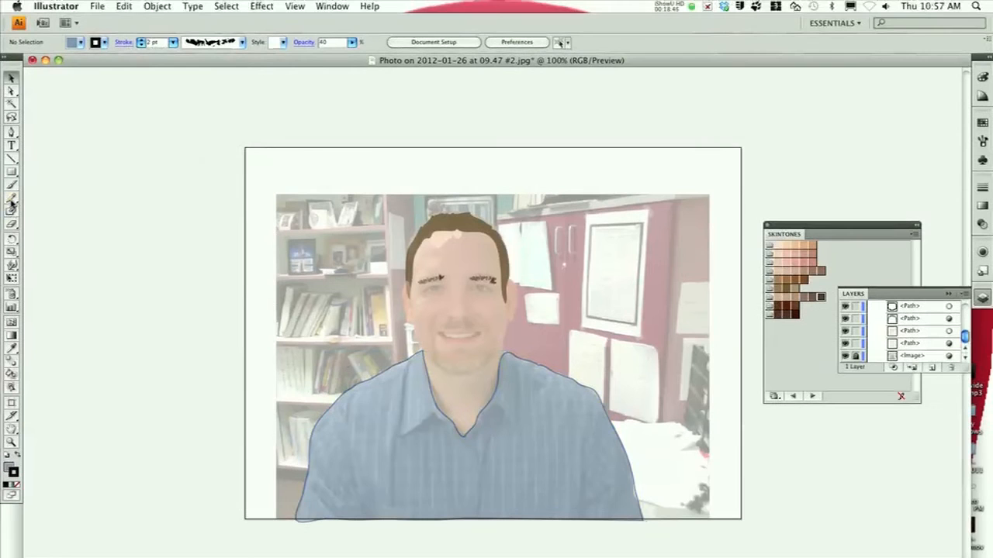
Draw both collar flaps and the front opening line down to the artboard's bottom edge with the Pencil tool
{"action": "left_click", "coordinate": [11, 200]}
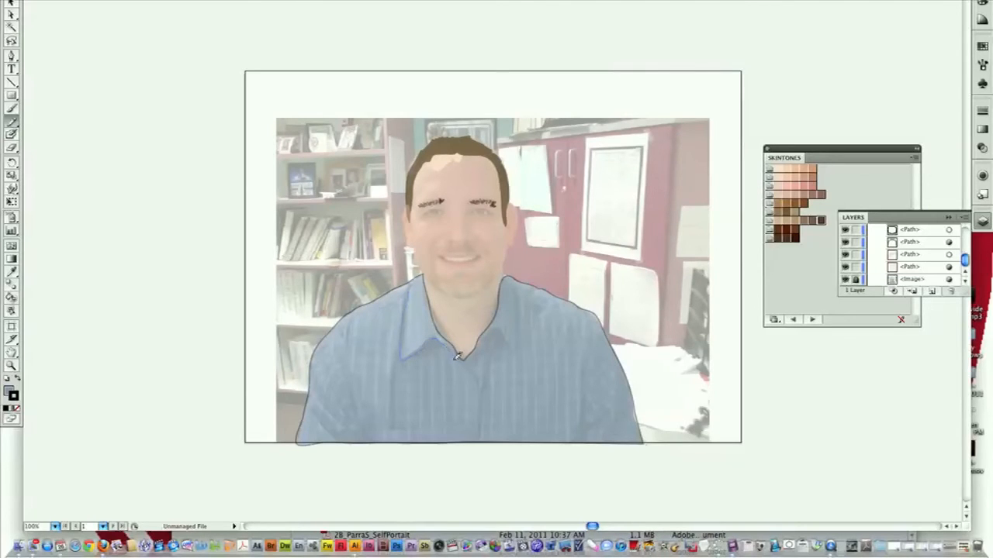
{"action": "mouse_move", "coordinate": [459, 362]}
{"action": "left_mouse_down"}
{"action": "mouse_move", "coordinate": [471, 374]}
{"action": "mouse_move", "coordinate": [501, 335]}
{"action": "mouse_move", "coordinate": [517, 332]}
{"action": "left_mouse_up"}
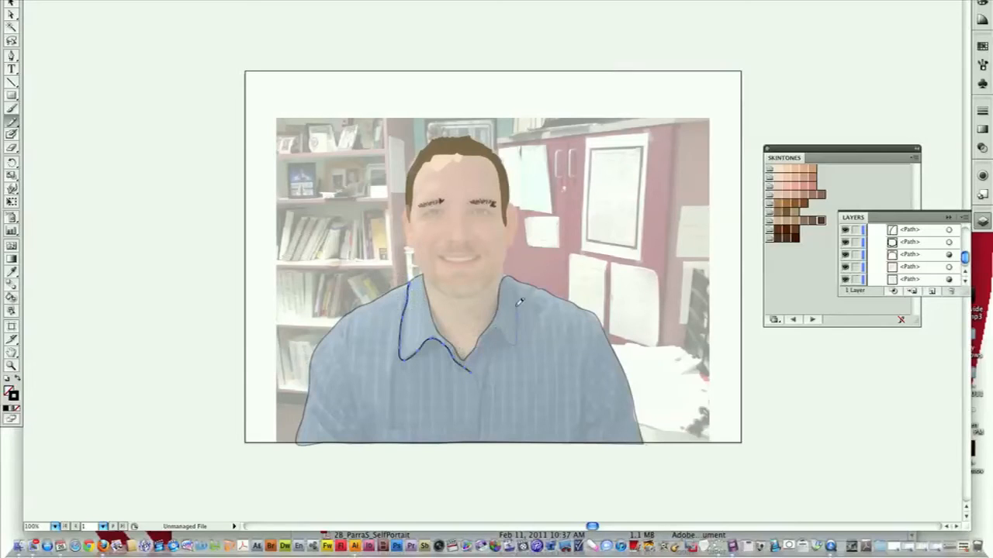
{"action": "left_click_drag", "start_coordinate": [510, 276], "coordinate": [508, 278]}
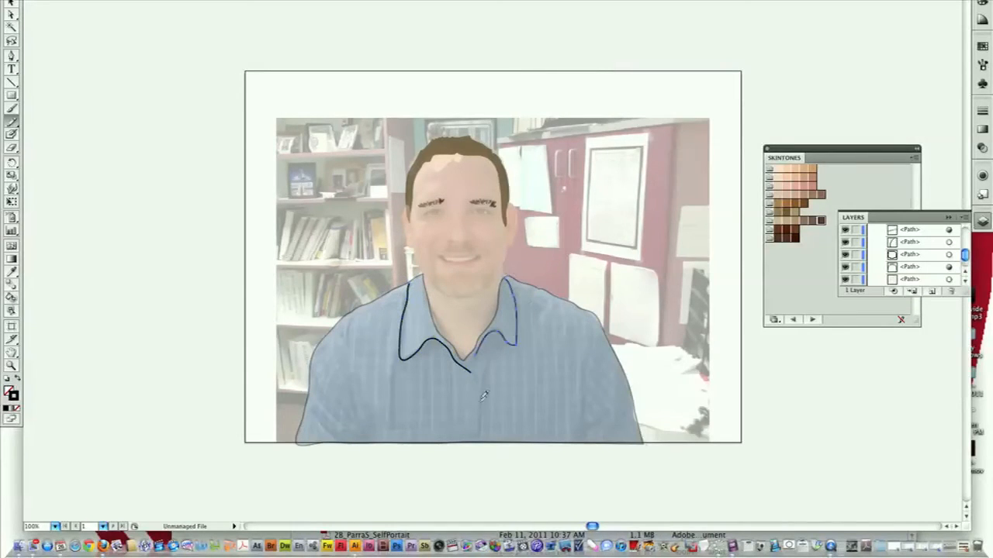
{"action": "left_click_drag", "start_coordinate": [472, 371], "coordinate": [477, 442]}
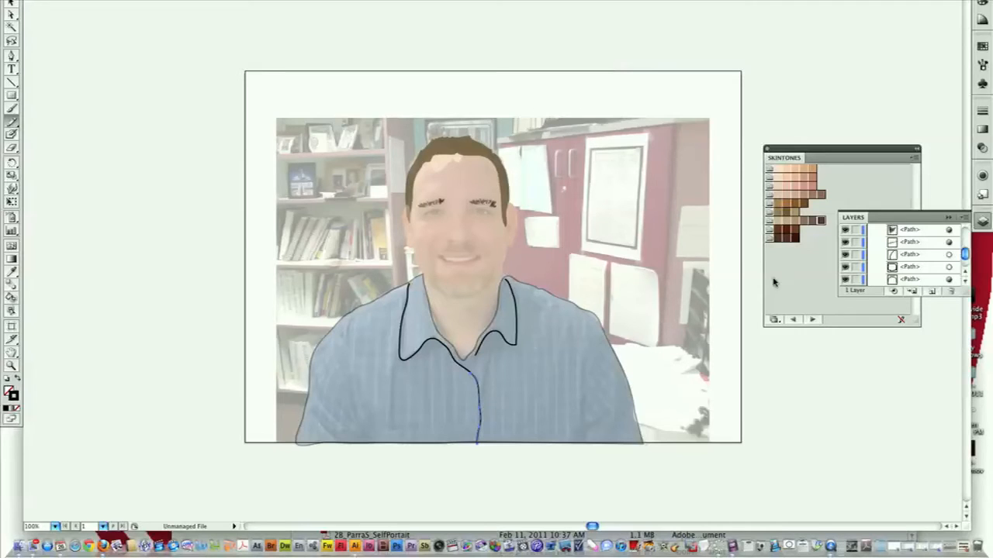
Hide the photo and try the shirt shape at 100% opacity
{"action": "scroll", "coordinate": [892, 264], "scroll_direction": "down", "scroll_amount": 5}
{"action": "left_click", "coordinate": [845, 280]}
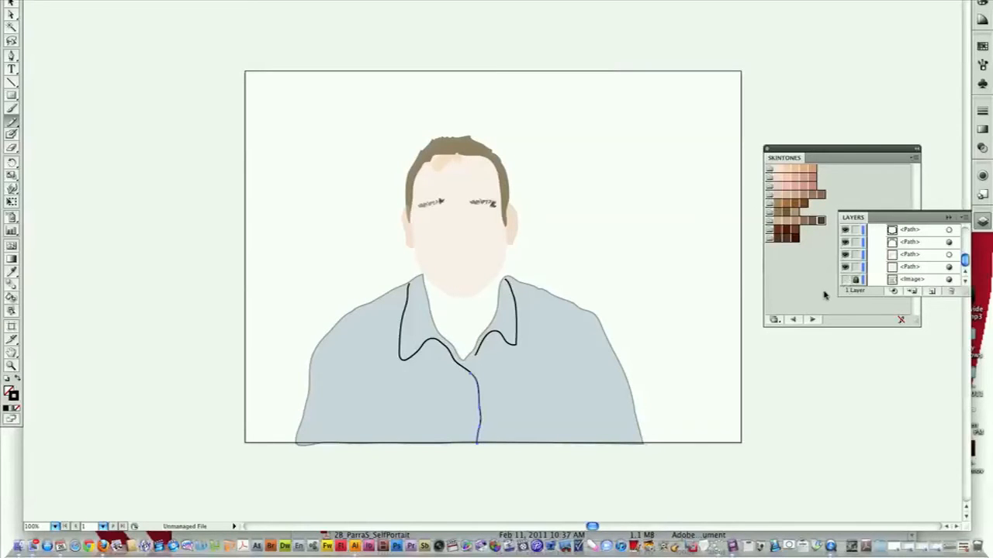
{"action": "left_click", "coordinate": [604, 361]}
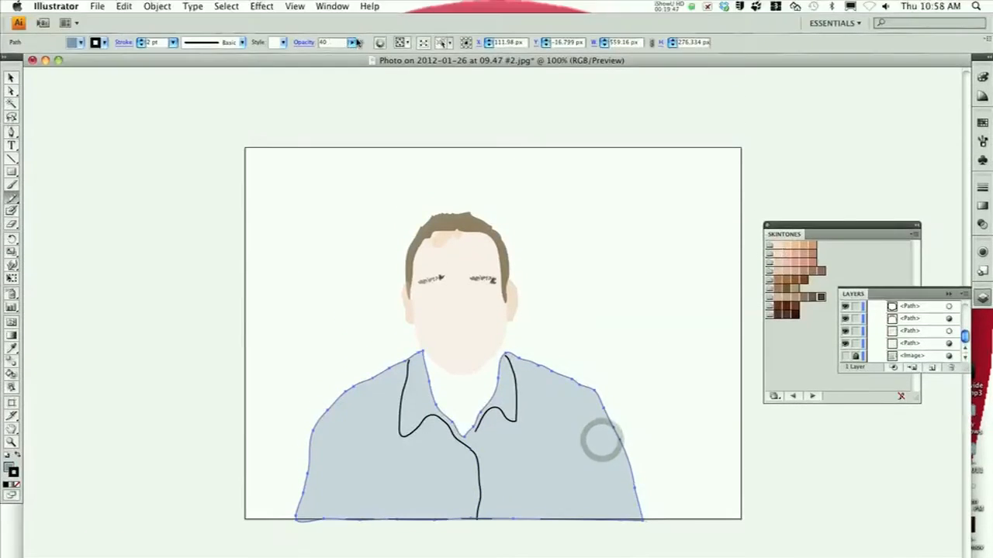
{"action": "left_click", "coordinate": [354, 42]}
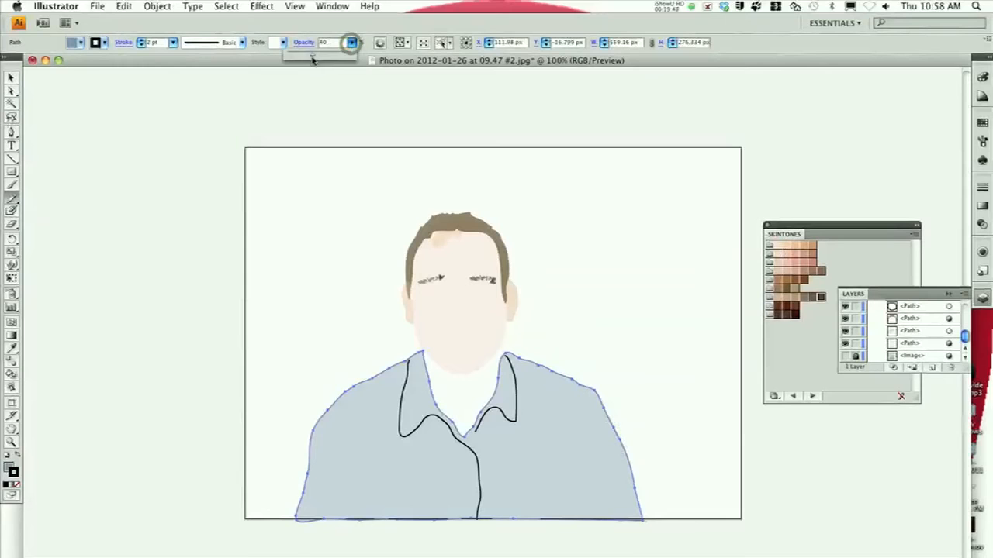
{"action": "left_click", "coordinate": [312, 58]}
{"action": "left_click_drag", "start_coordinate": [312, 56], "coordinate": [357, 53]}
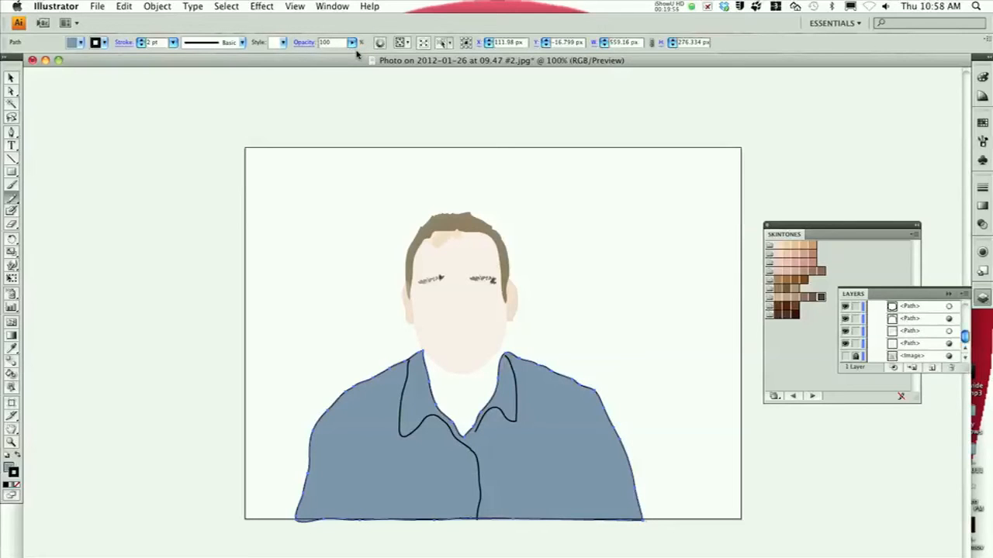
Show the photo again and trace both eye outlines with the Pencil tool, each about 33 px wide
{"action": "left_click", "coordinate": [845, 355]}
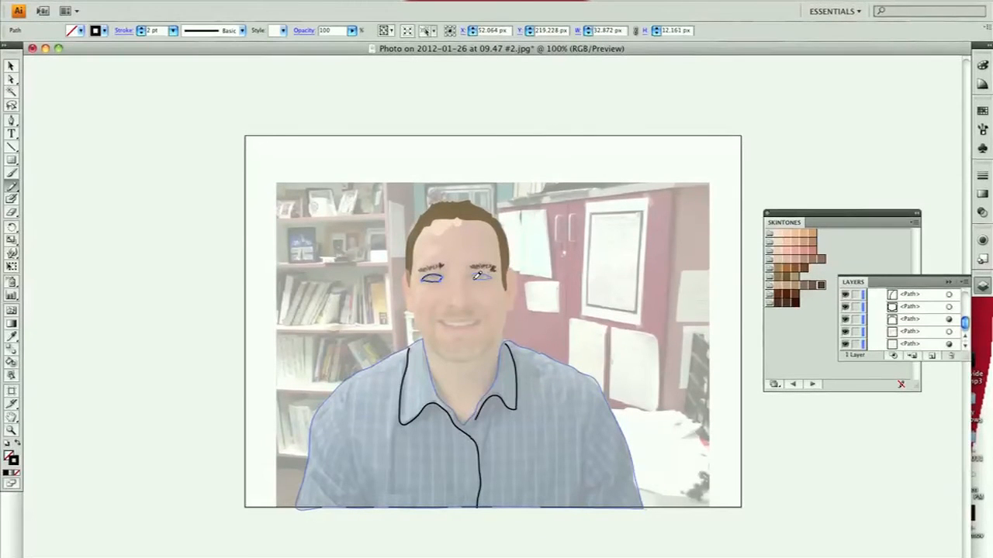
{"action": "left_click_drag", "start_coordinate": [474, 278], "coordinate": [472, 276]}
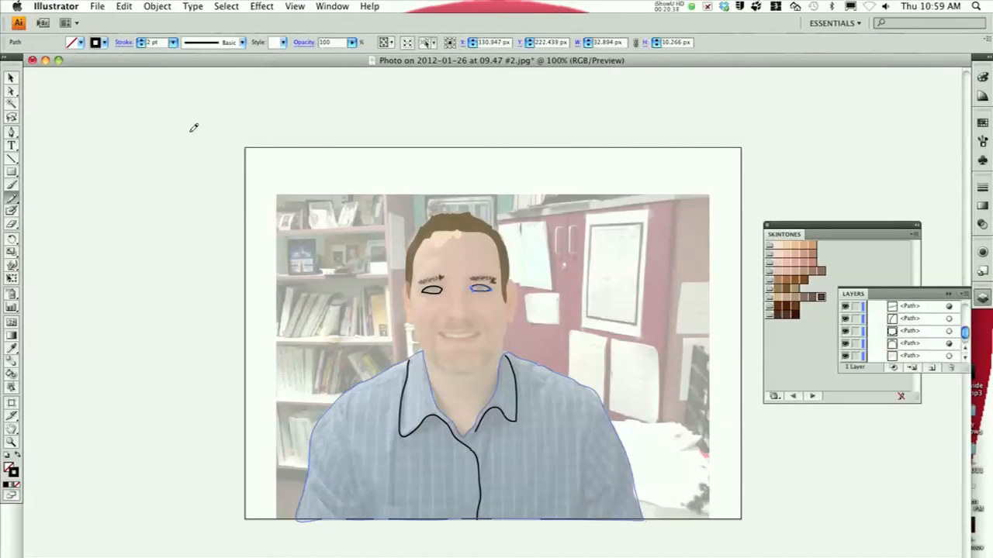
Open the Corporate swatch library and place its panel beside the artboard
{"action": "left_click", "coordinate": [79, 43]}
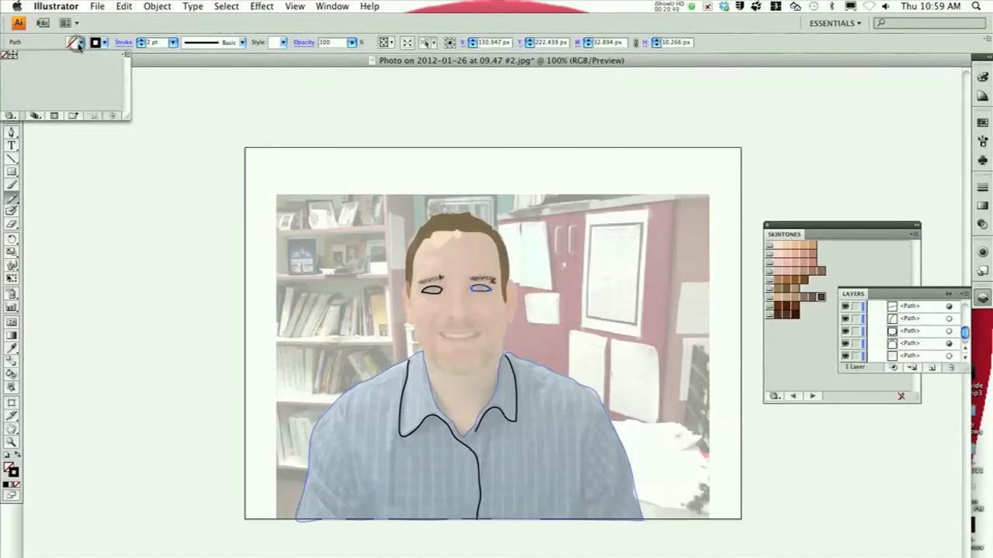
{"action": "left_click", "coordinate": [79, 43]}
{"action": "left_click", "coordinate": [963, 118]}
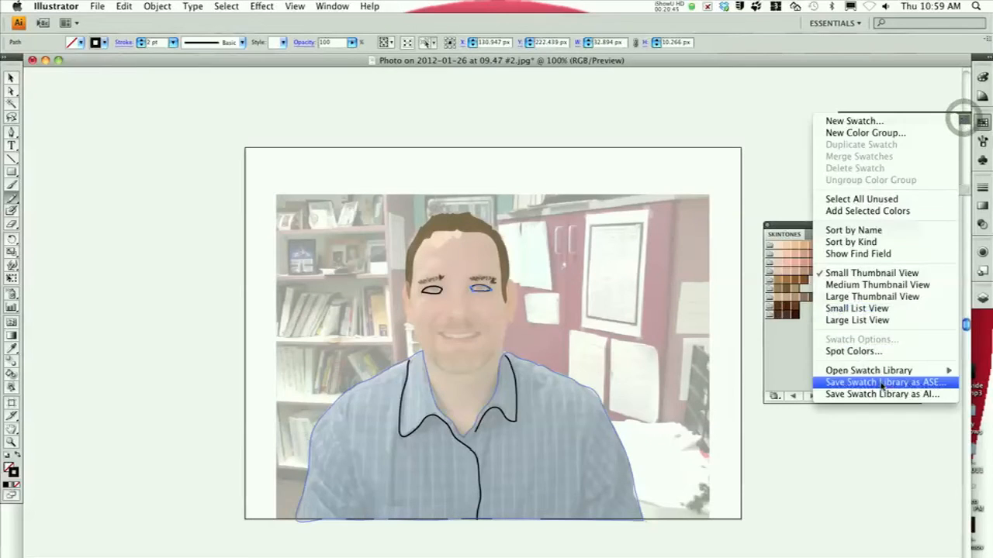
{"action": "mouse_move", "coordinate": [892, 370]}
{"action": "left_click", "coordinate": [773, 380]}
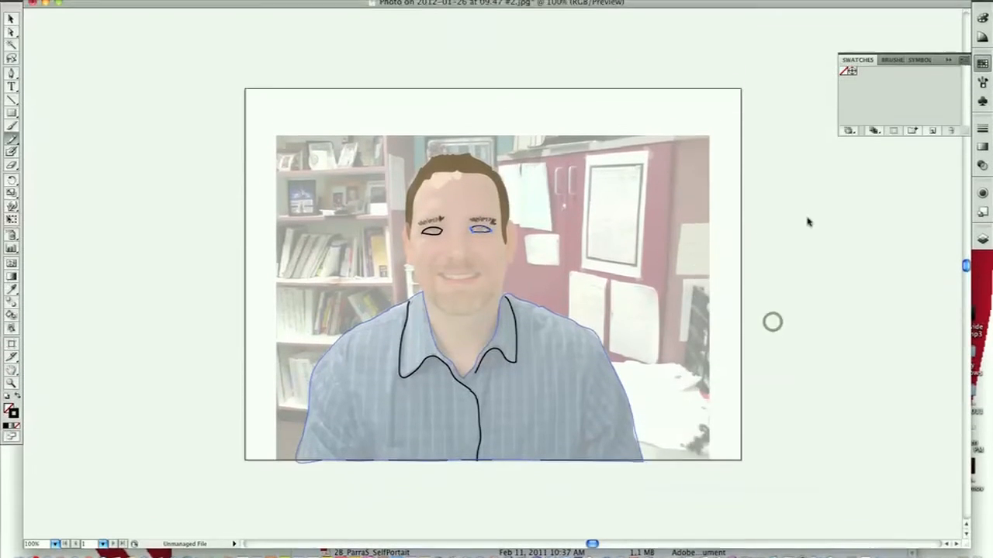
{"action": "left_click_drag", "start_coordinate": [765, 91], "coordinate": [828, 206]}
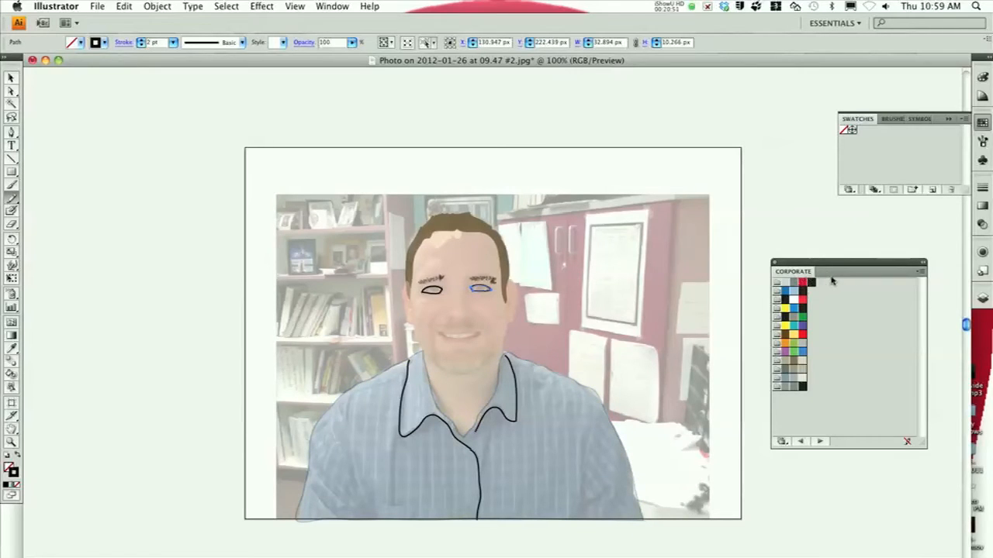
Open the Skintones swatch library and group it with the Corporate swatches in one panel
{"action": "left_click", "coordinate": [920, 272]}
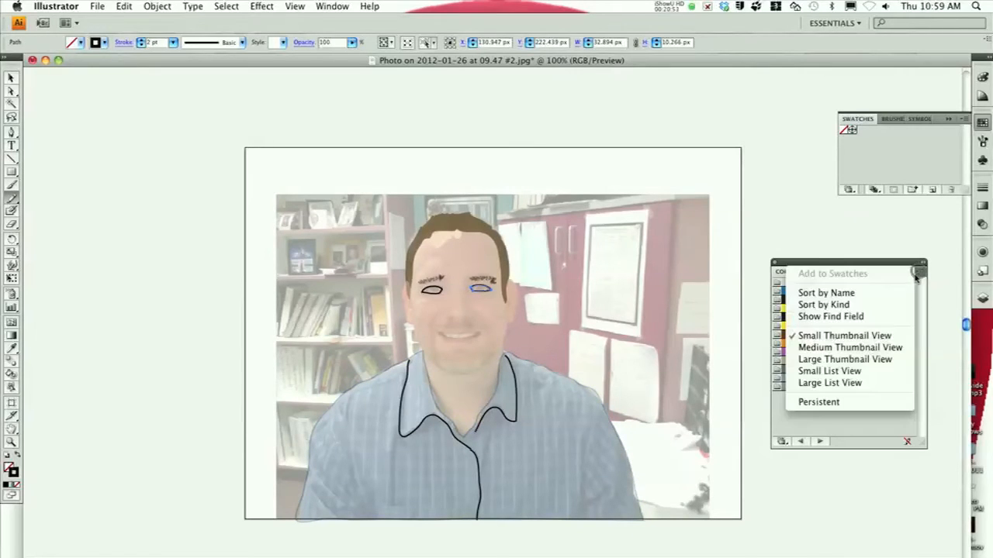
{"action": "left_click", "coordinate": [918, 273]}
{"action": "left_click", "coordinate": [962, 122]}
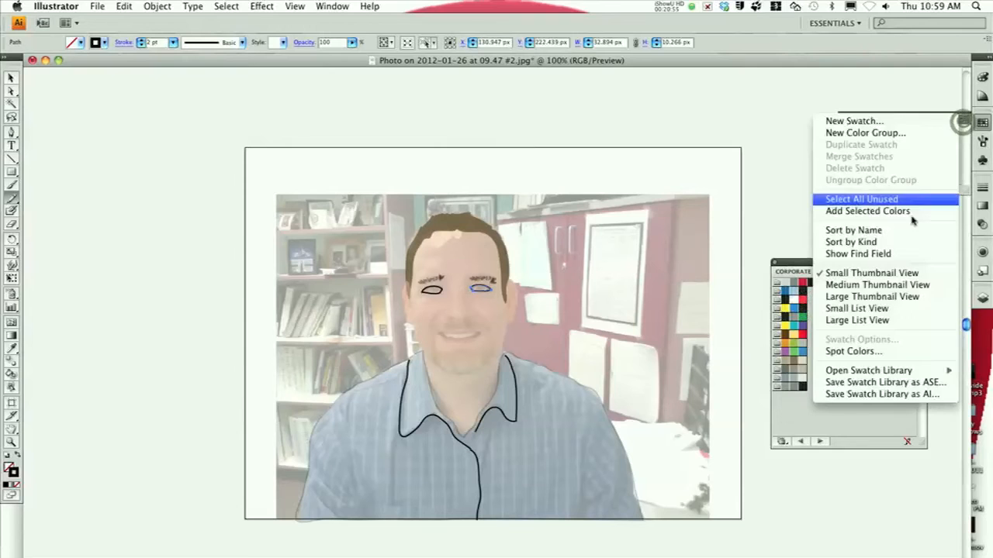
{"action": "mouse_move", "coordinate": [892, 370]}
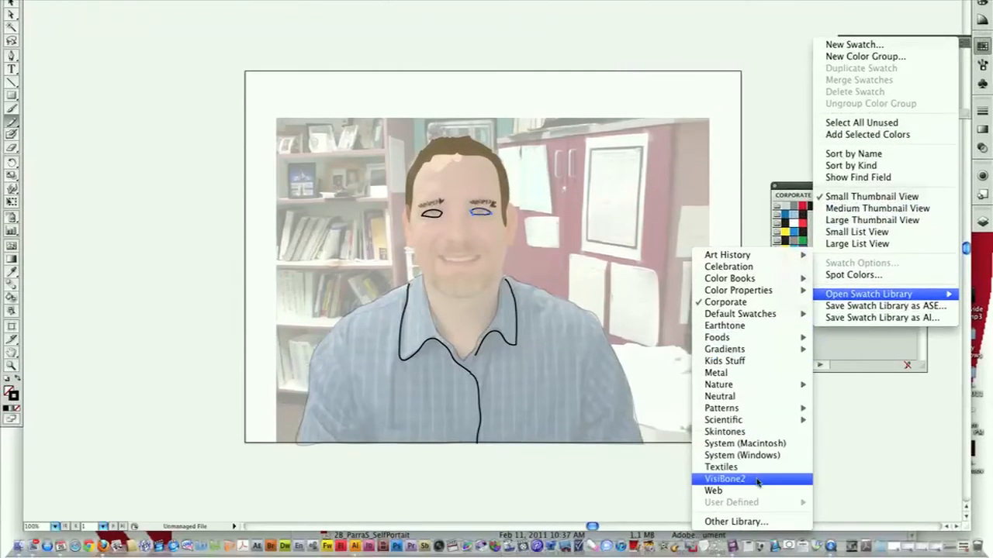
{"action": "left_click", "coordinate": [748, 431]}
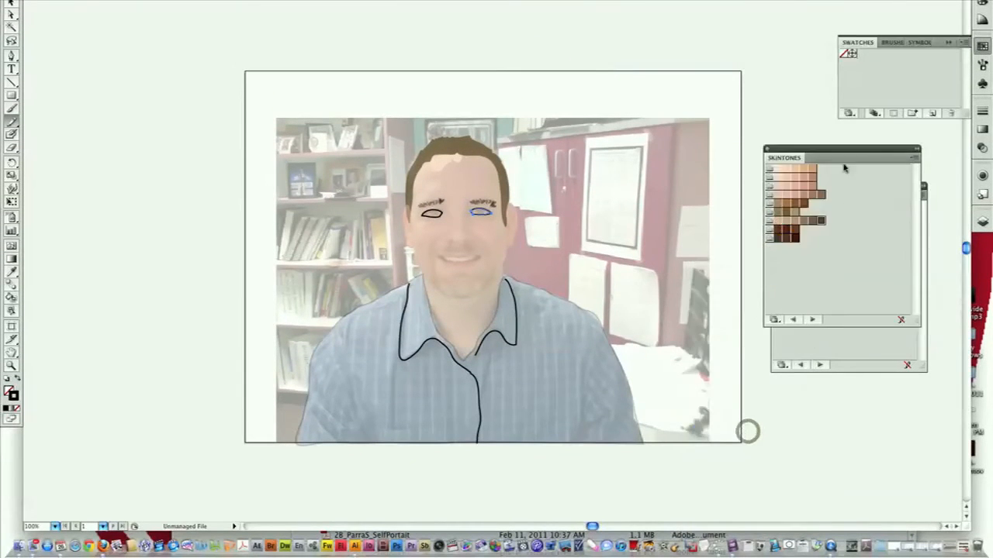
{"action": "left_click_drag", "start_coordinate": [784, 158], "coordinate": [809, 370]}
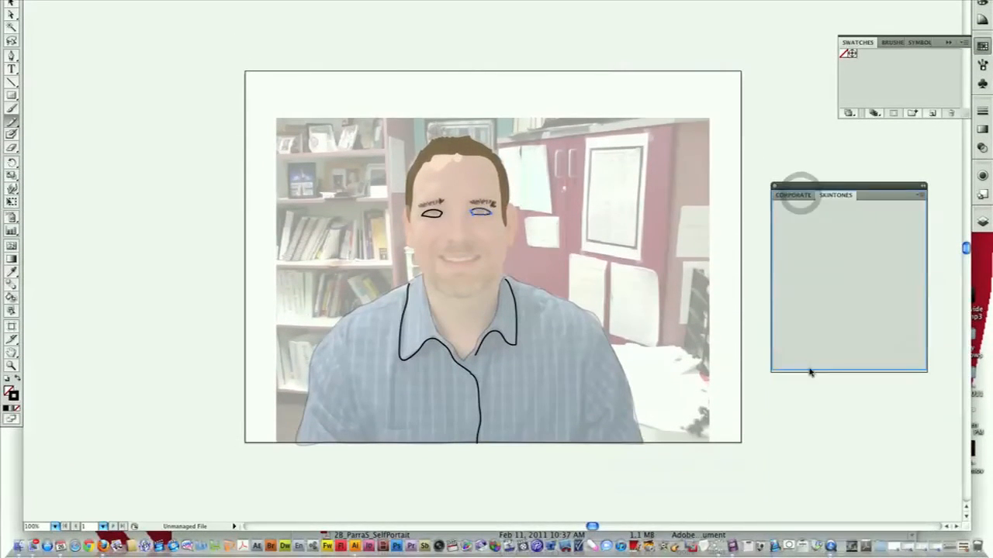
Fill both eye shapes with white from the Corporate swatches and leave them without an outline
{"action": "left_click", "coordinate": [796, 196]}
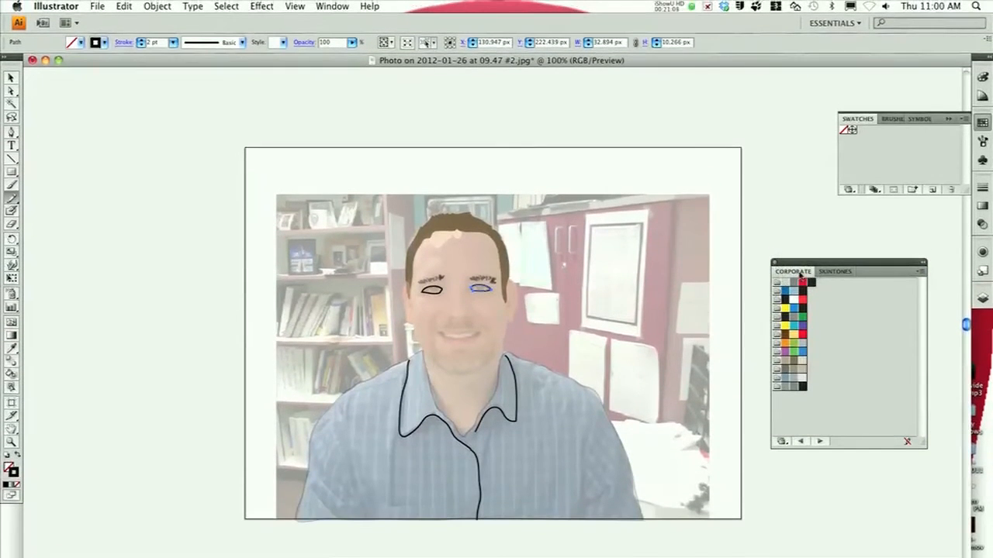
{"action": "left_click", "coordinate": [793, 300]}
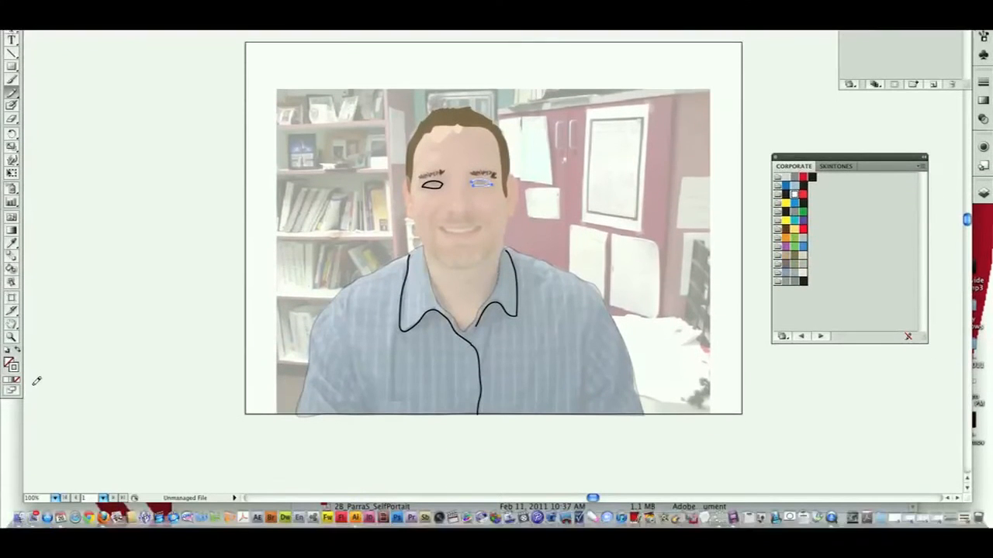
{"action": "left_click", "coordinate": [15, 351]}
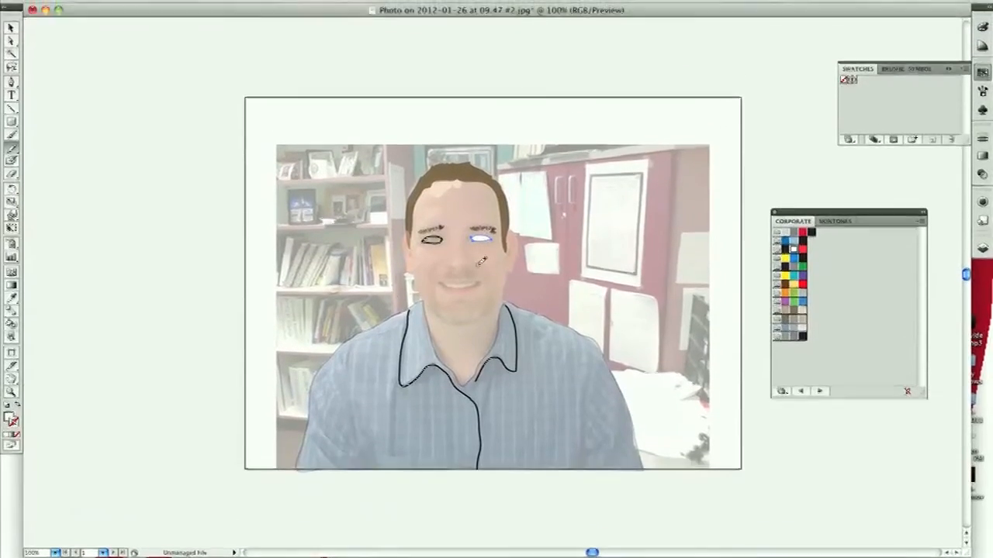
{"action": "left_click", "coordinate": [477, 240]}
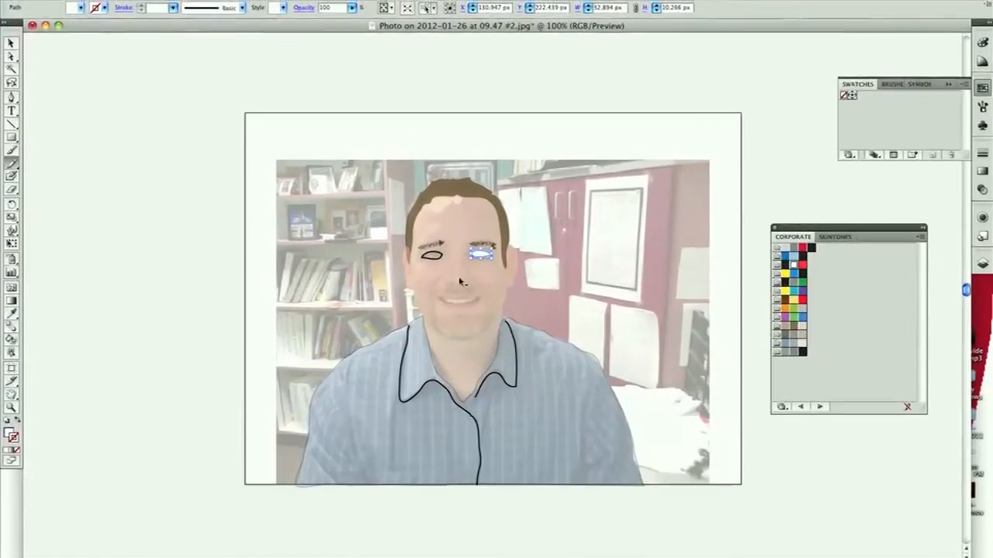
{"action": "left_click", "coordinate": [450, 272], "text": "super"}
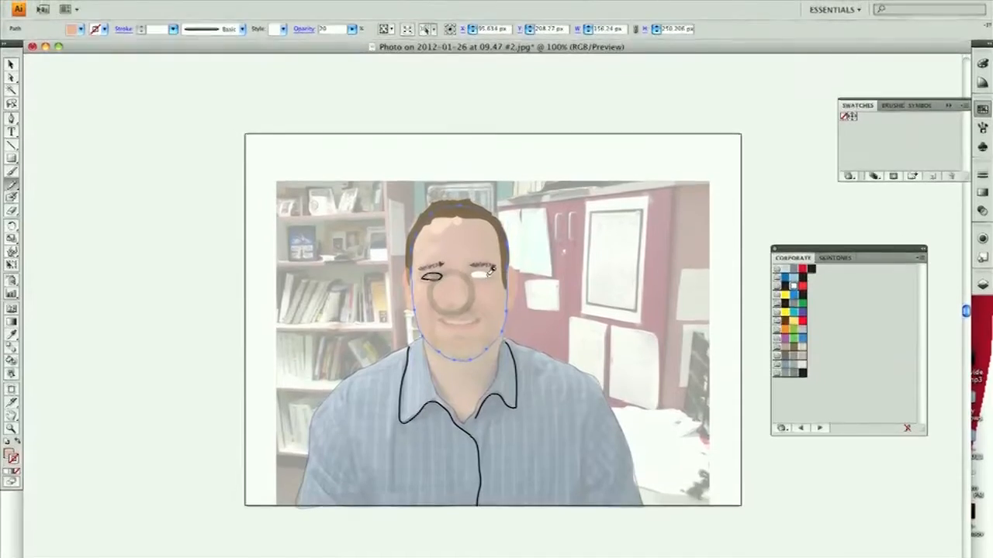
{"action": "left_click", "coordinate": [431, 265], "text": "super"}
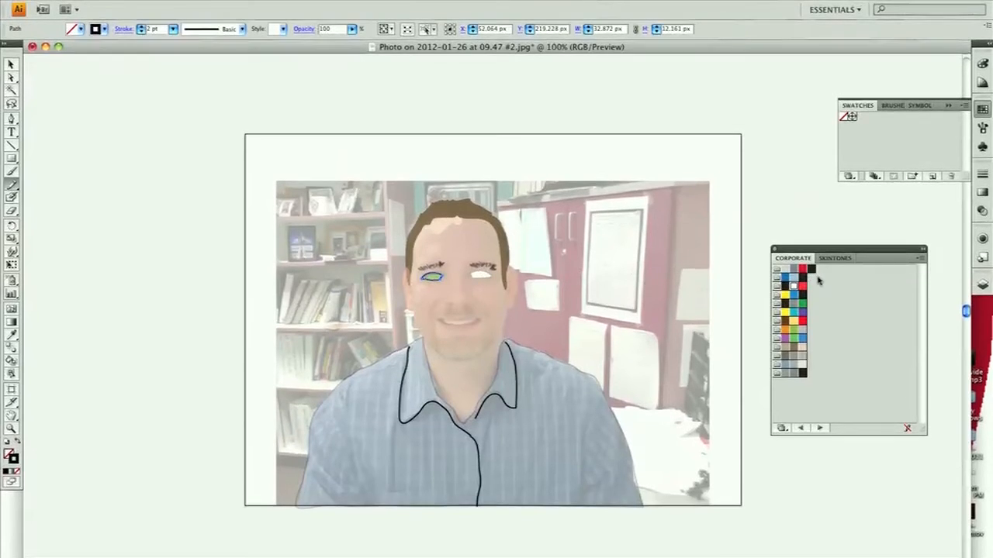
{"action": "left_click", "coordinate": [459, 310], "text": "super"}
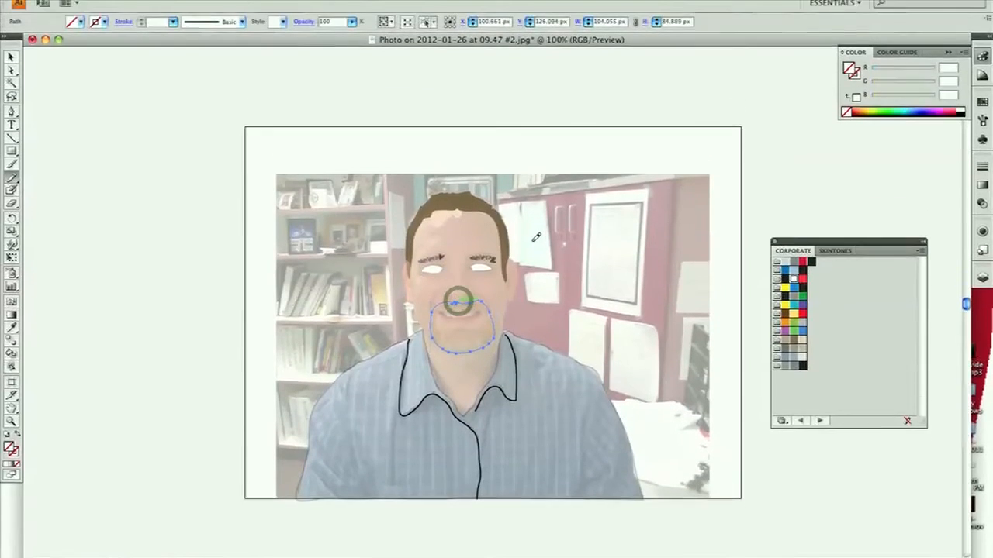
Hide the photo to check the drawn portrait on its own, and show it again
{"action": "left_click", "coordinate": [981, 299]}
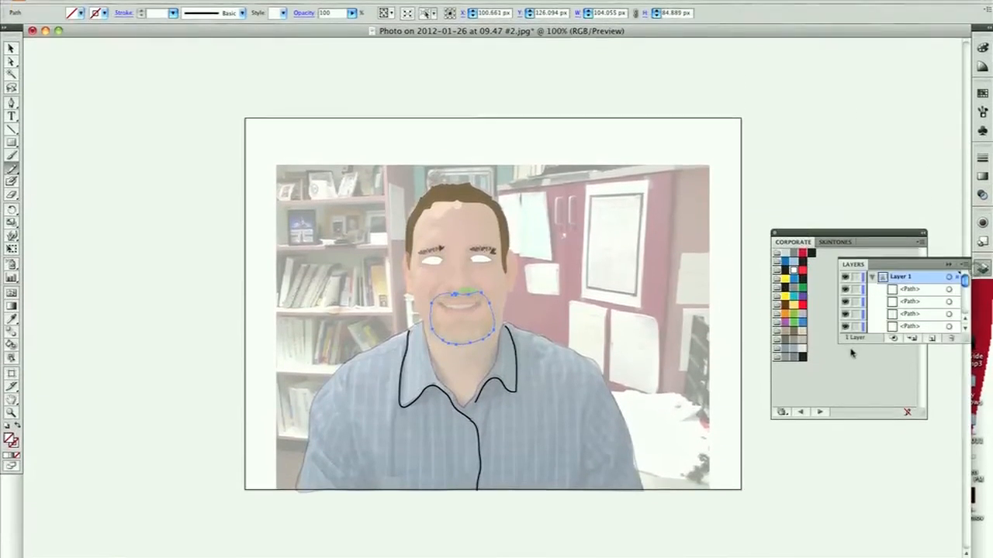
{"action": "left_click", "coordinate": [846, 284]}
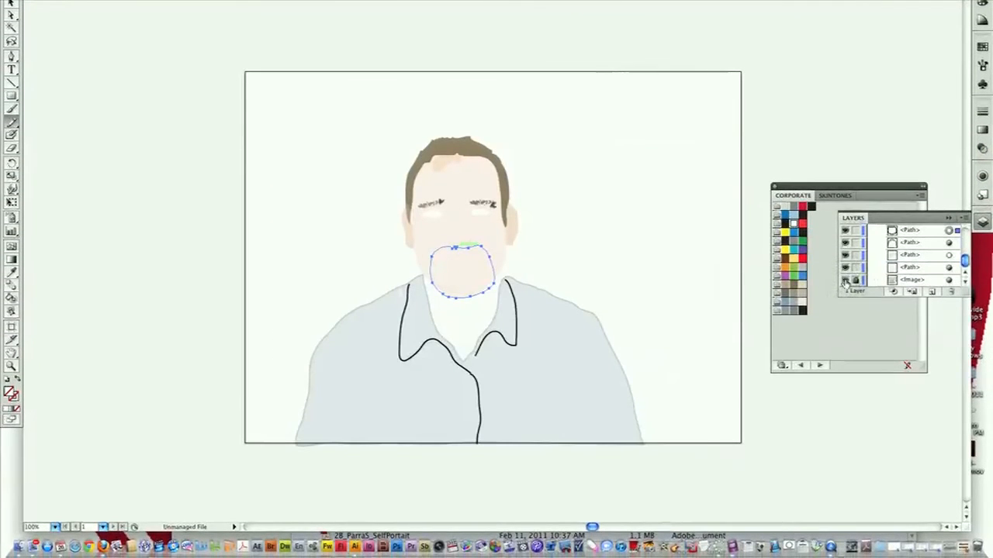
{"action": "left_click", "coordinate": [846, 281]}
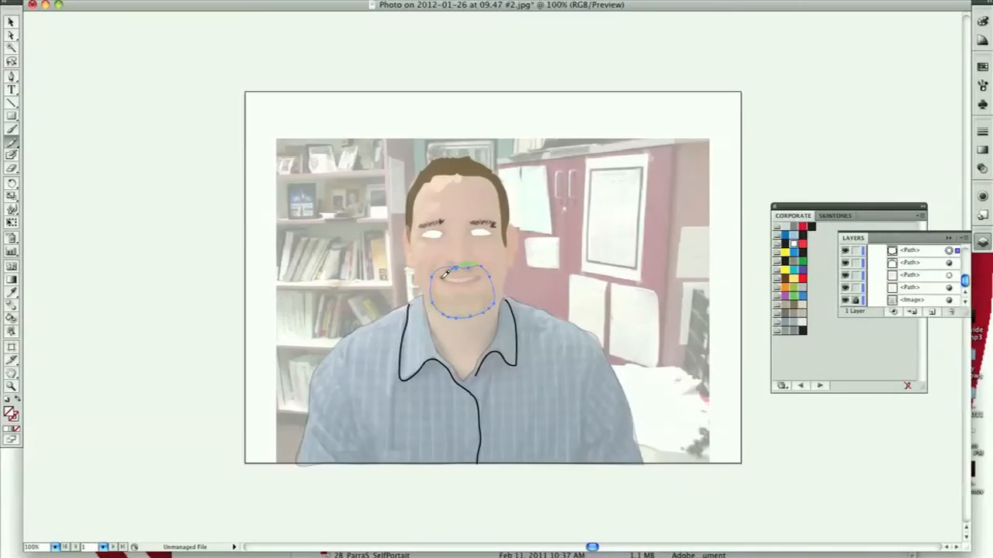
Try to trace the lower lip with the Pencil tool, about 64 px wide and 19 px high
{"action": "mouse_move", "coordinate": [440, 279]}
{"action": "left_mouse_down"}
{"action": "mouse_move", "coordinate": [481, 278]}
{"action": "mouse_move", "coordinate": [449, 282]}
{"action": "left_mouse_up"}
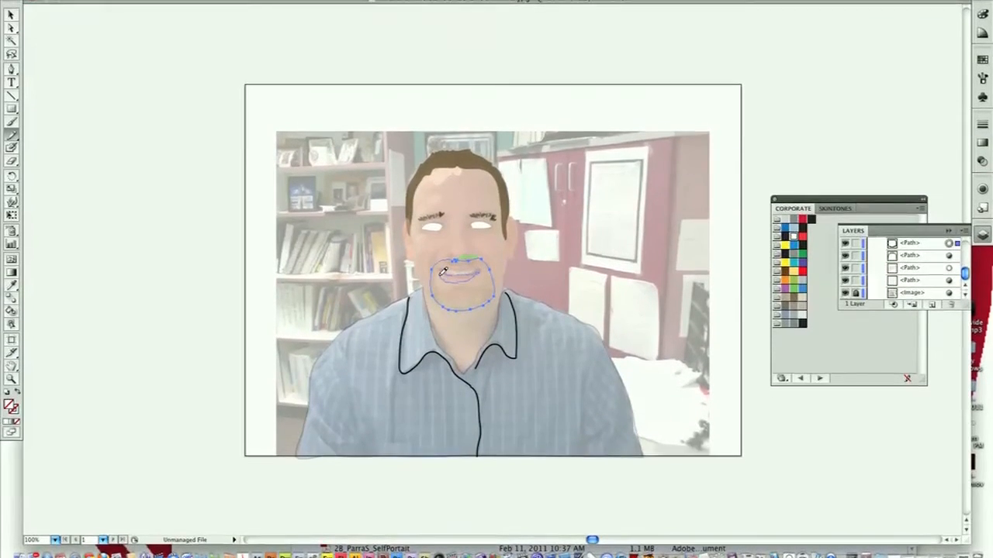
{"action": "mouse_move", "coordinate": [440, 277]}
{"action": "left_mouse_down"}
{"action": "mouse_move", "coordinate": [455, 288]}
{"action": "mouse_move", "coordinate": [478, 271]}
{"action": "left_mouse_up"}
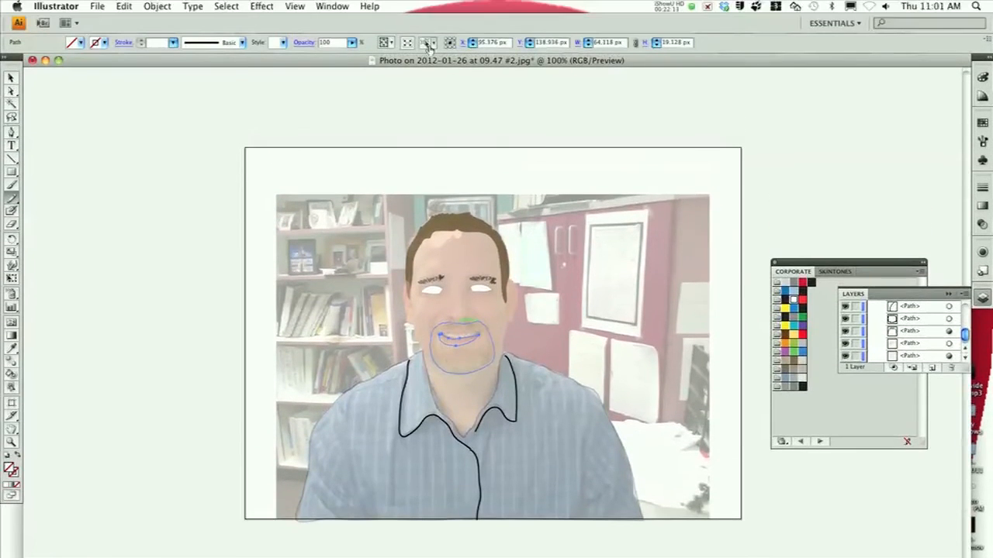
Open the Navigator, magnify the mouth area to 433% and delete the rough pencil outline of the lower lip
{"action": "left_click", "coordinate": [351, 6]}
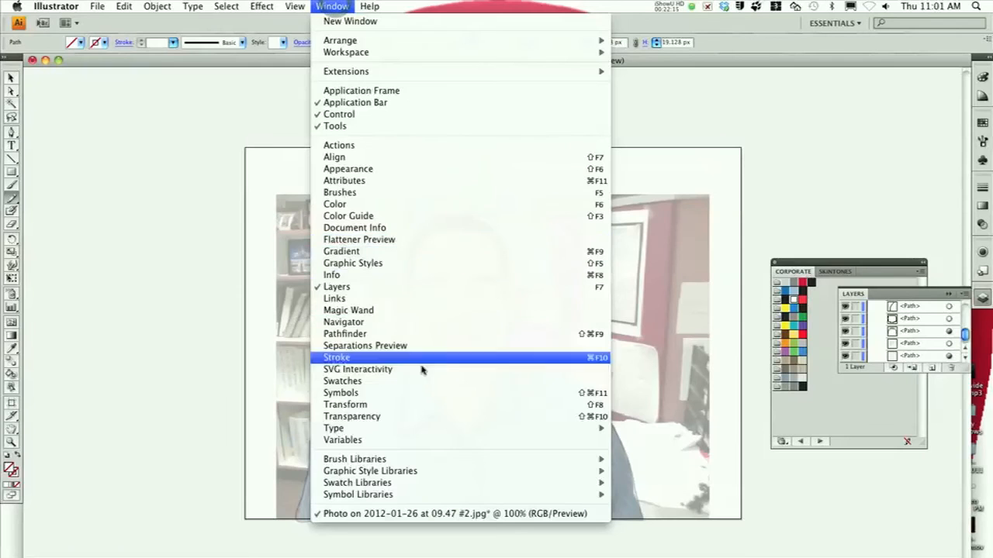
{"action": "left_click", "coordinate": [372, 318]}
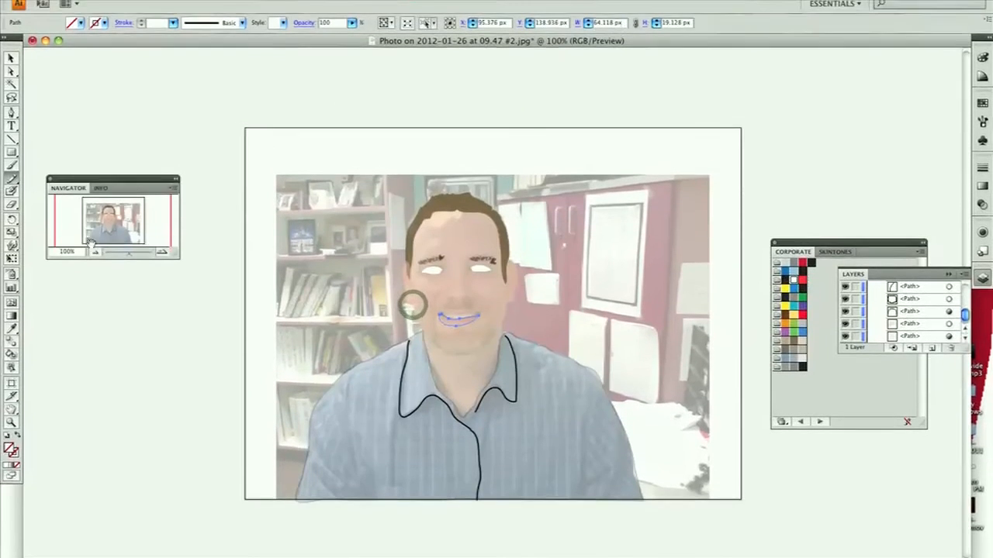
{"action": "left_click_drag", "start_coordinate": [124, 274], "coordinate": [140, 273]}
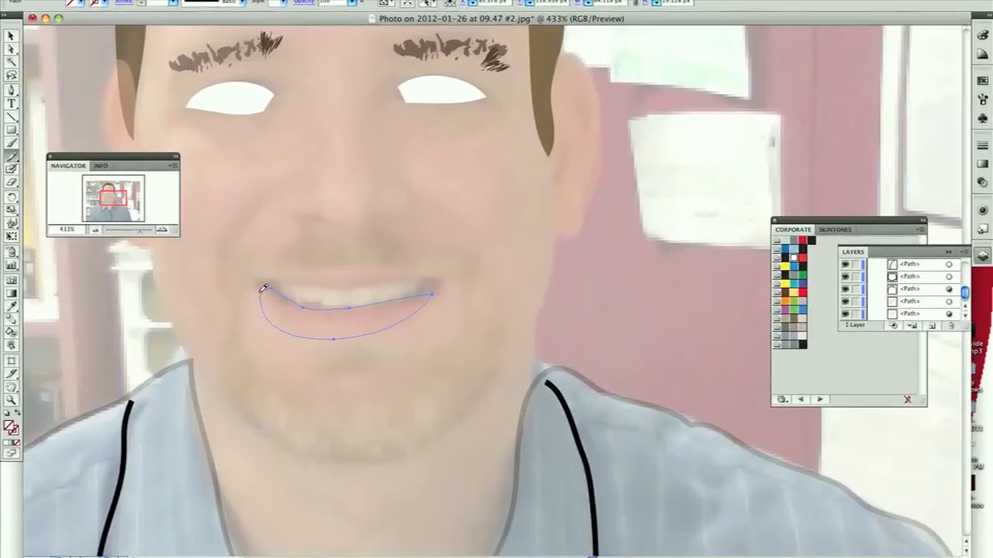
{"action": "left_click_drag", "start_coordinate": [267, 291], "coordinate": [306, 317]}
{"action": "key", "text": "Delete"}
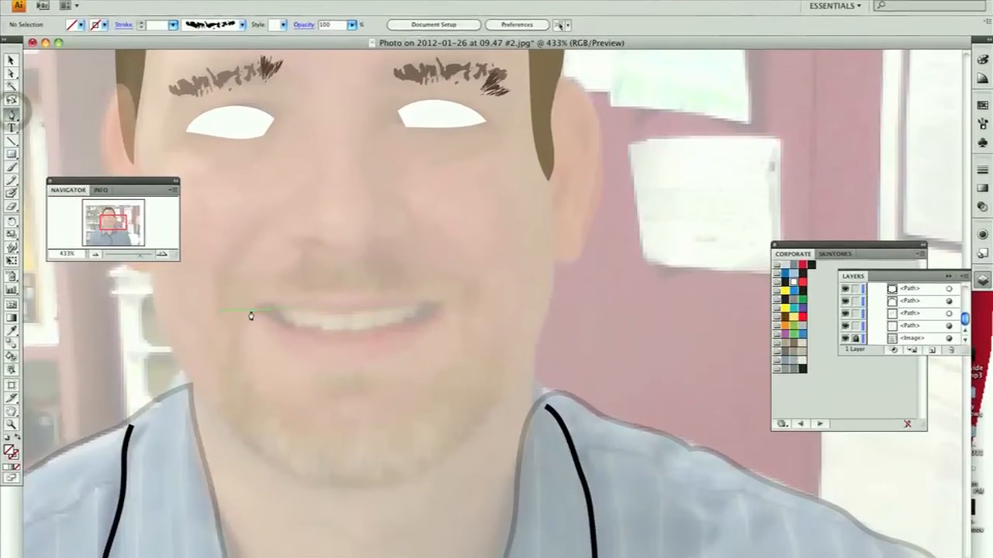
Trace the lower lip as a closed shape with the Pen tool, following the photo from one mouth corner to the other and back
{"action": "left_click_drag", "start_coordinate": [250, 330], "coordinate": [303, 377]}
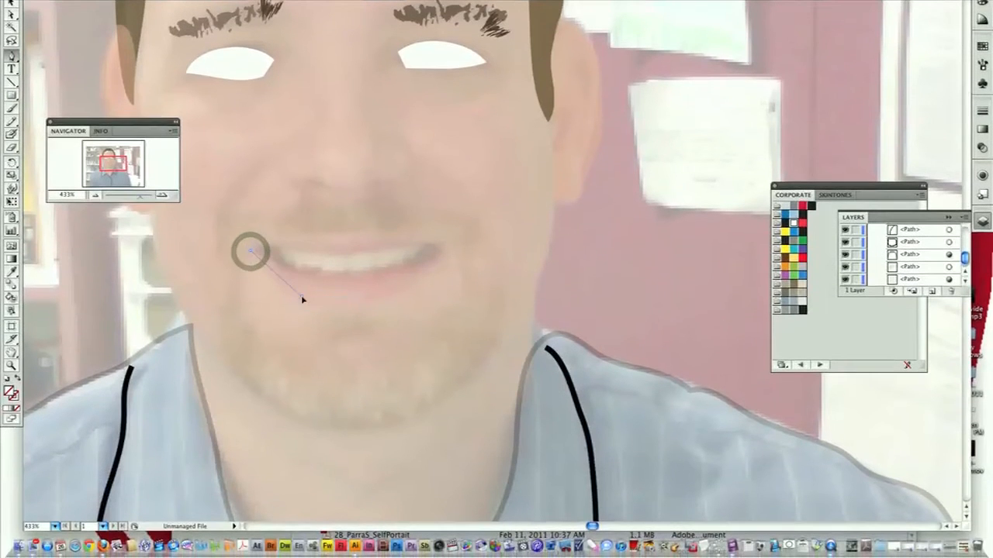
{"action": "left_click_drag", "start_coordinate": [301, 296], "coordinate": [315, 301]}
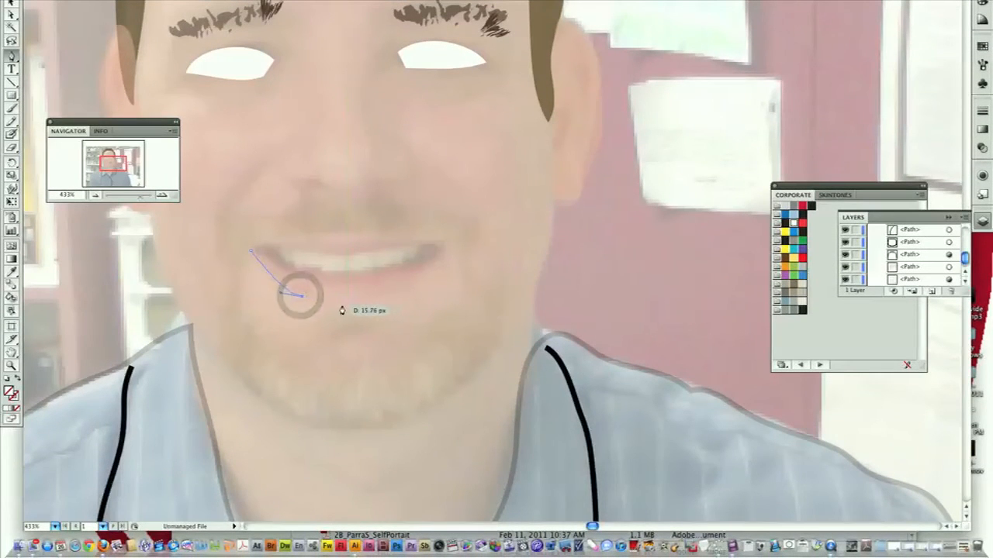
{"action": "left_click_drag", "start_coordinate": [355, 304], "coordinate": [381, 301]}
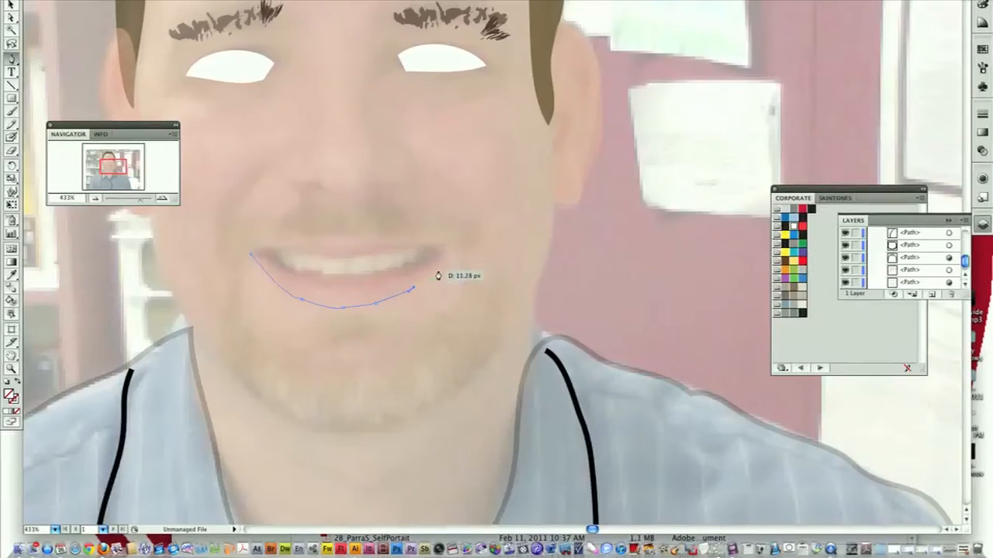
{"action": "left_click_drag", "start_coordinate": [437, 270], "coordinate": [368, 288]}
{"action": "left_click", "coordinate": [400, 294]}
{"action": "left_click", "coordinate": [401, 277]}
{"action": "left_click", "coordinate": [363, 287]}
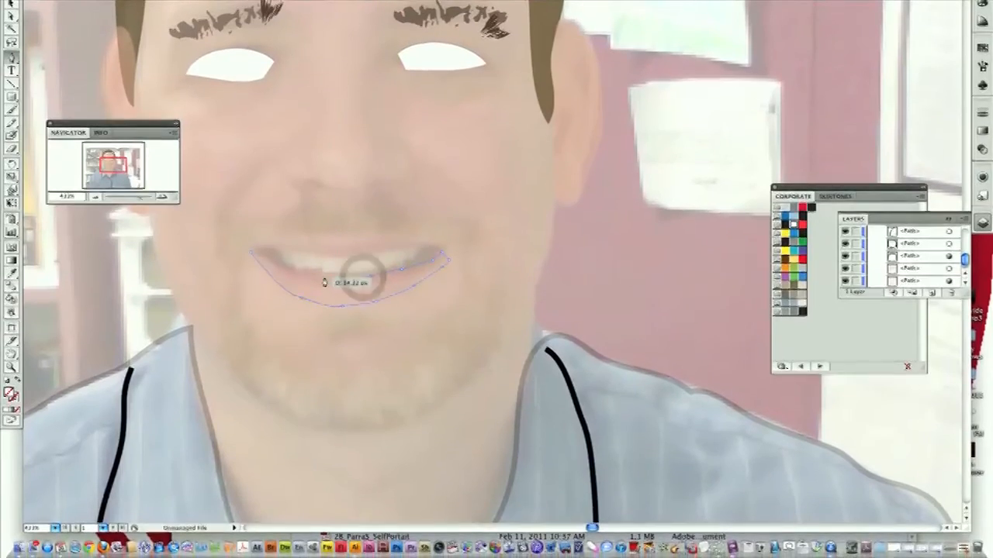
{"action": "left_click", "coordinate": [323, 279]}
{"action": "left_click", "coordinate": [296, 277]}
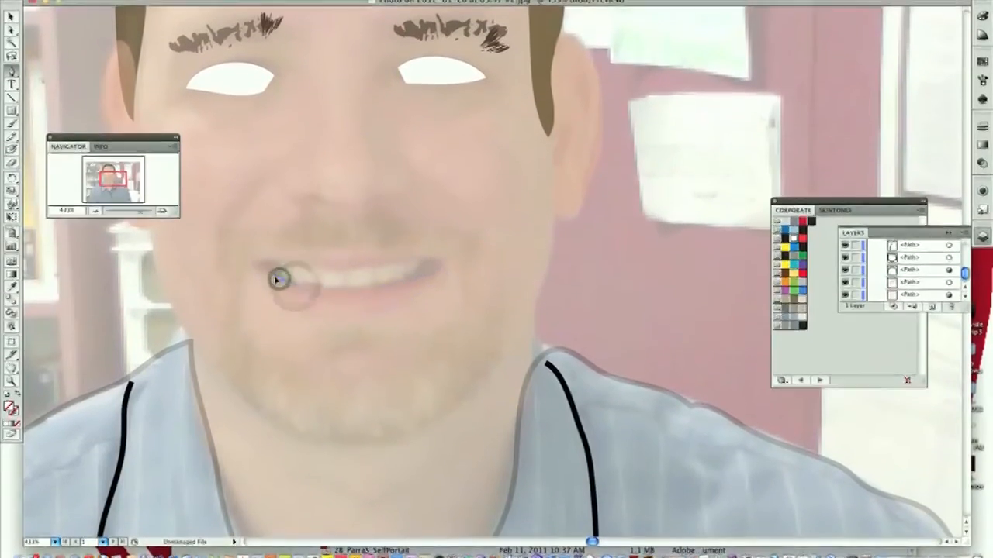
{"action": "left_click", "coordinate": [278, 270]}
{"action": "left_click", "coordinate": [252, 259]}
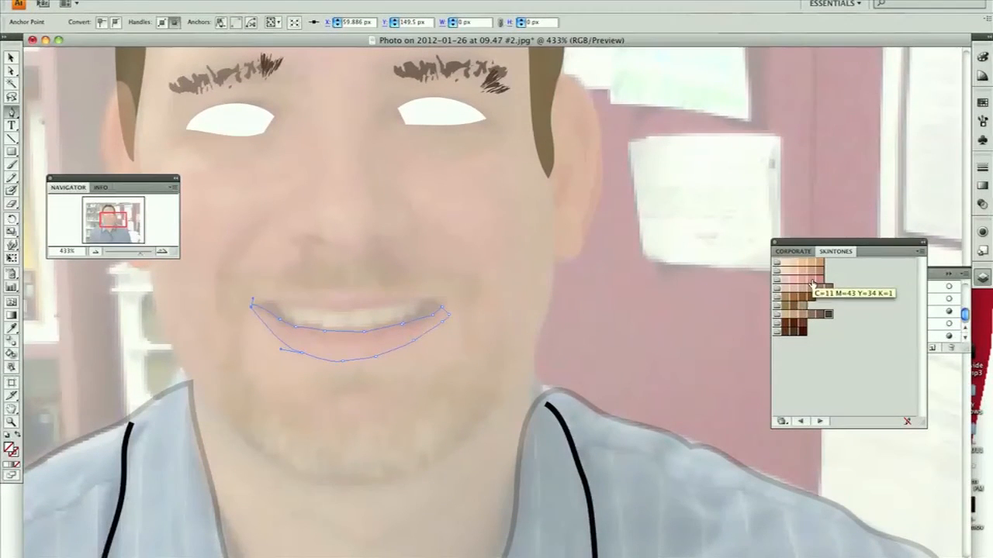
Fill the lower lip with the pink skin tone C=11 M=43 Y=34 K=1 and lower the shape's opacity
{"action": "left_click", "coordinate": [812, 285]}
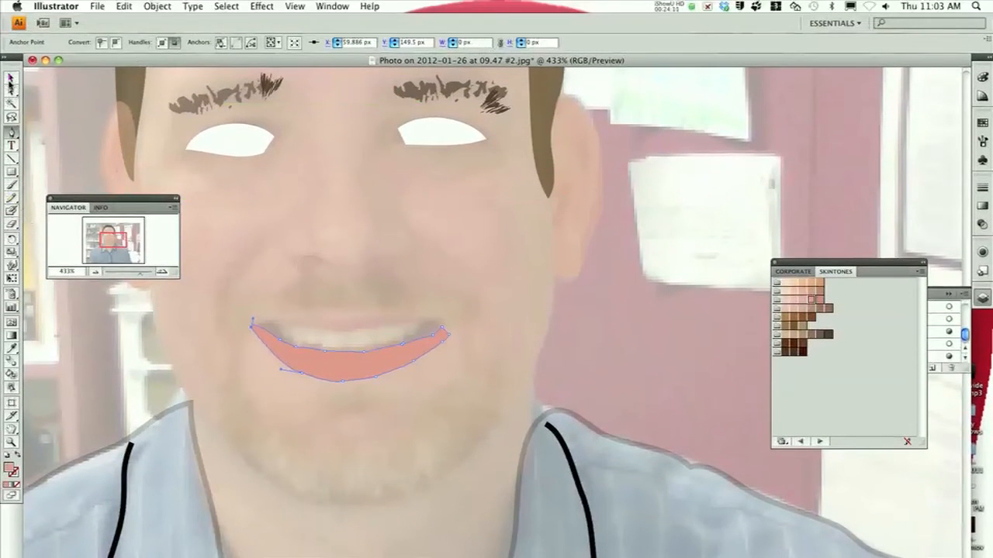
{"action": "left_click", "coordinate": [354, 371]}
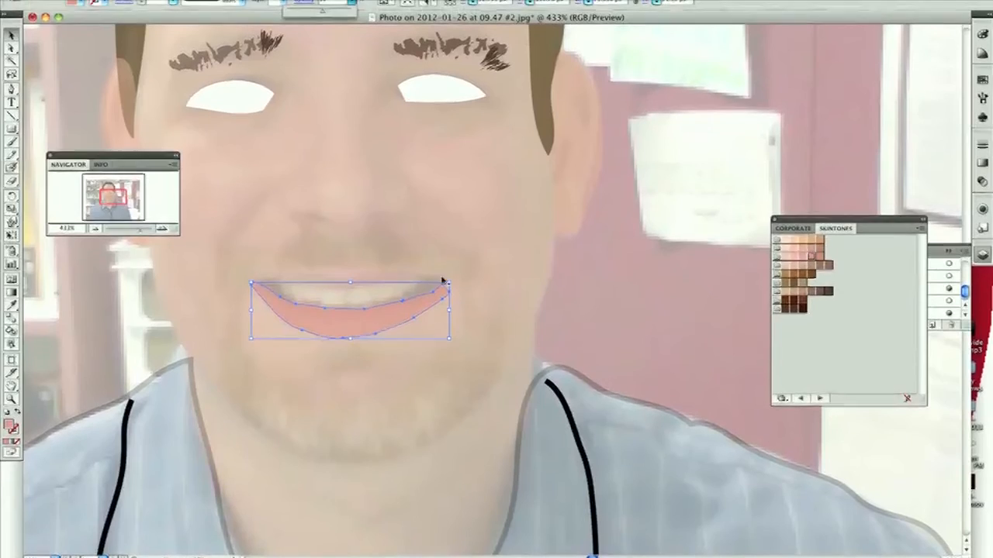
{"action": "left_click", "coordinate": [438, 246]}
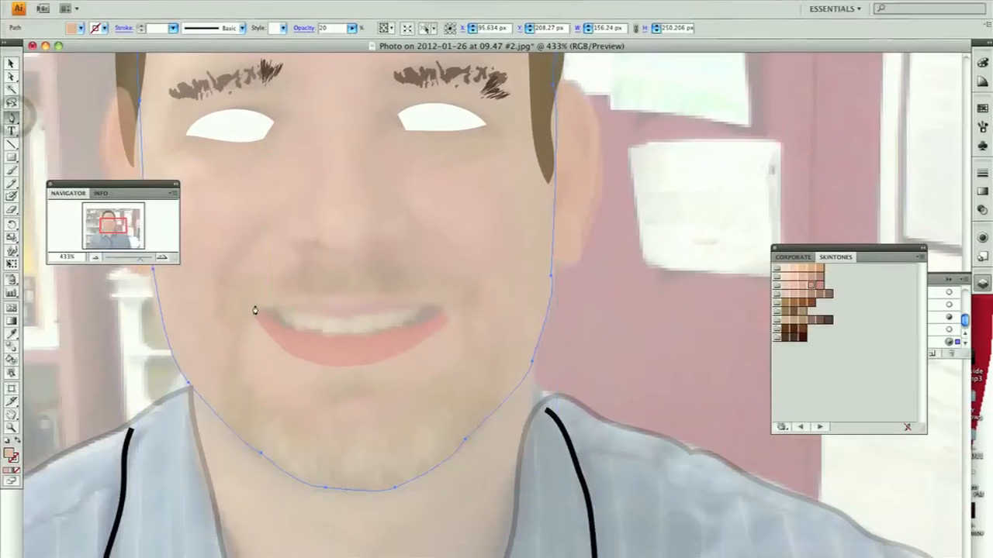
Trace the upper lip as a closed shape with the Pen tool, from mouth corner to corner and back along the teeth
{"action": "left_click_drag", "start_coordinate": [250, 320], "coordinate": [303, 322]}
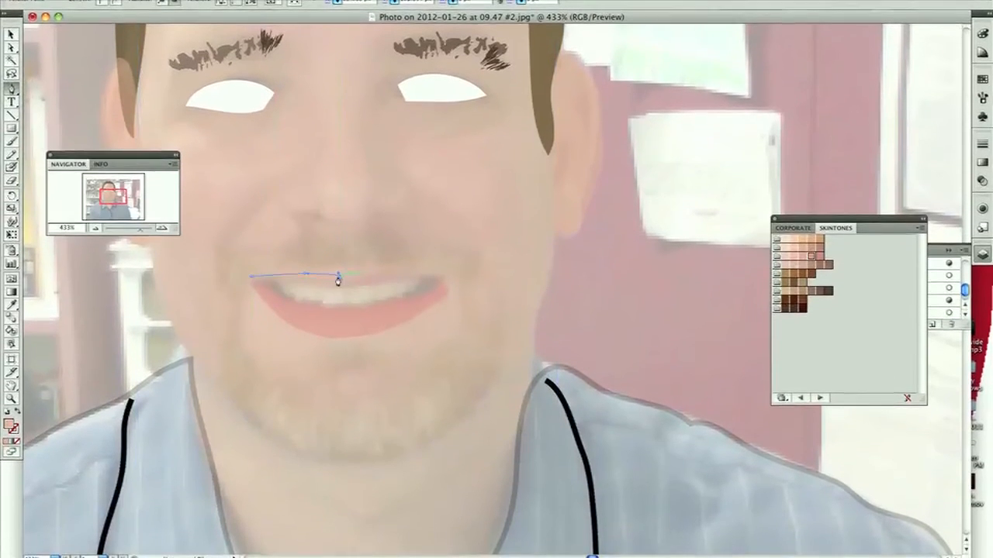
{"action": "left_click", "coordinate": [353, 275]}
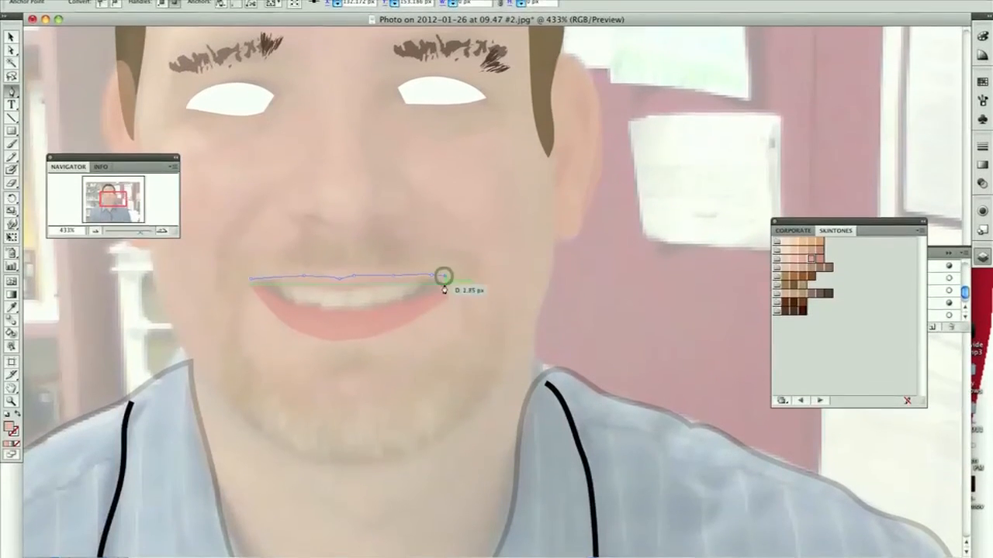
{"action": "left_click_drag", "start_coordinate": [443, 290], "coordinate": [446, 286]}
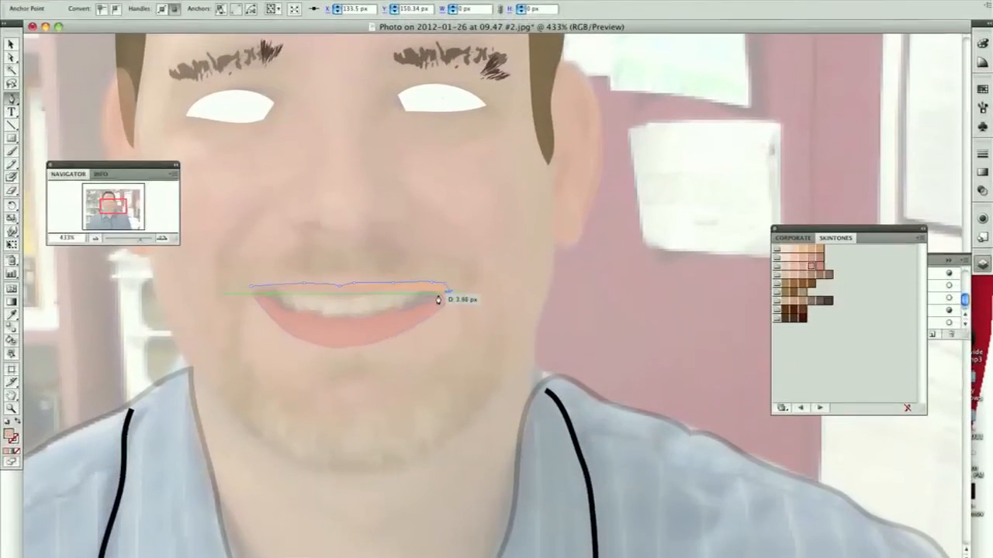
{"action": "left_click", "coordinate": [440, 278]}
{"action": "left_click", "coordinate": [420, 280]}
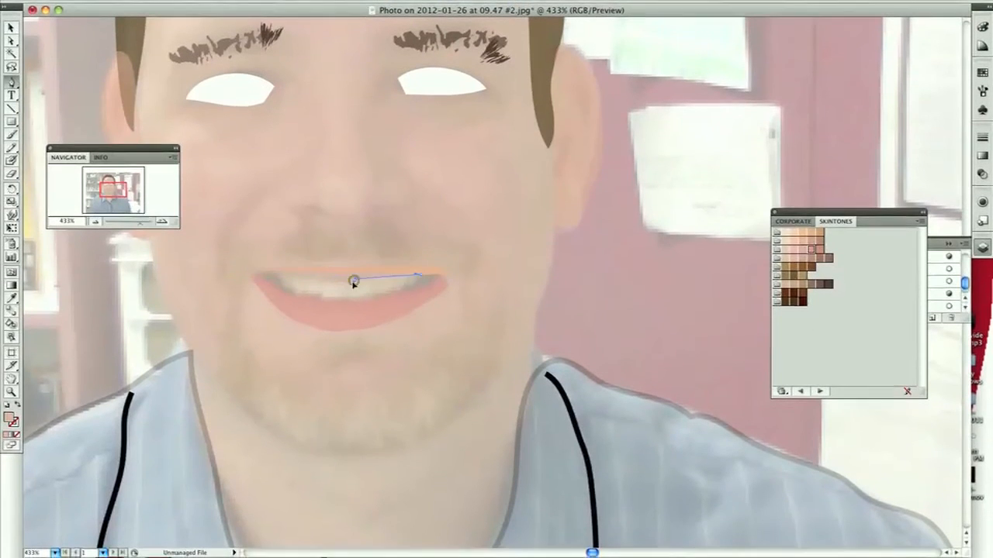
{"action": "left_click_drag", "start_coordinate": [334, 280], "coordinate": [304, 277]}
{"action": "left_click", "coordinate": [254, 275]}
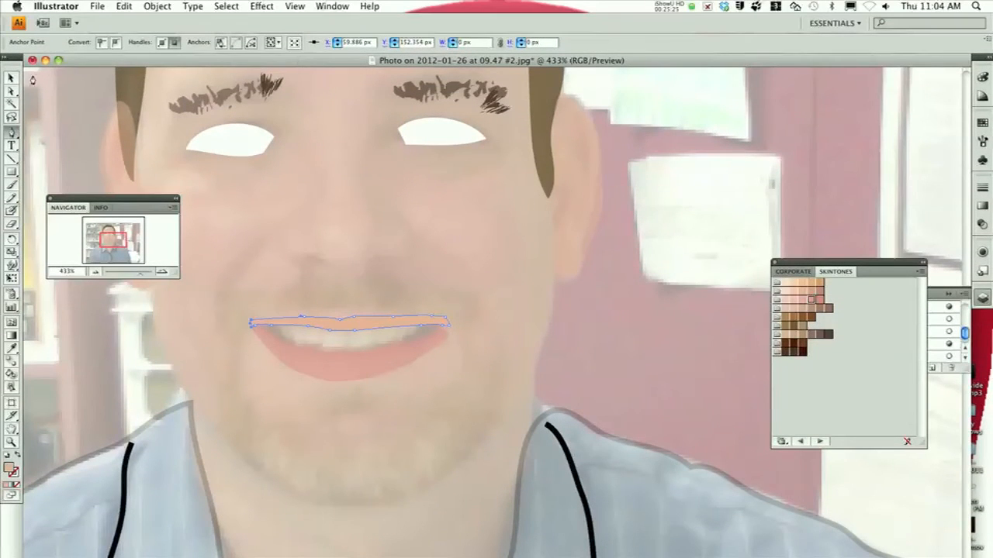
Match the upper lip to the lower lip by sampling its pink fill and 56% opacity with the Eyedropper
{"action": "left_click", "coordinate": [381, 320]}
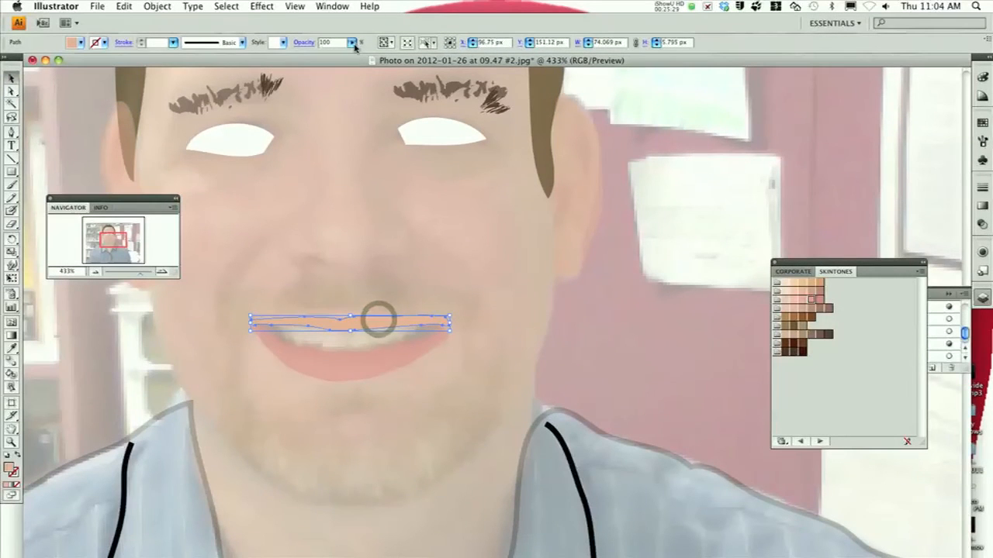
{"action": "left_click", "coordinate": [353, 43]}
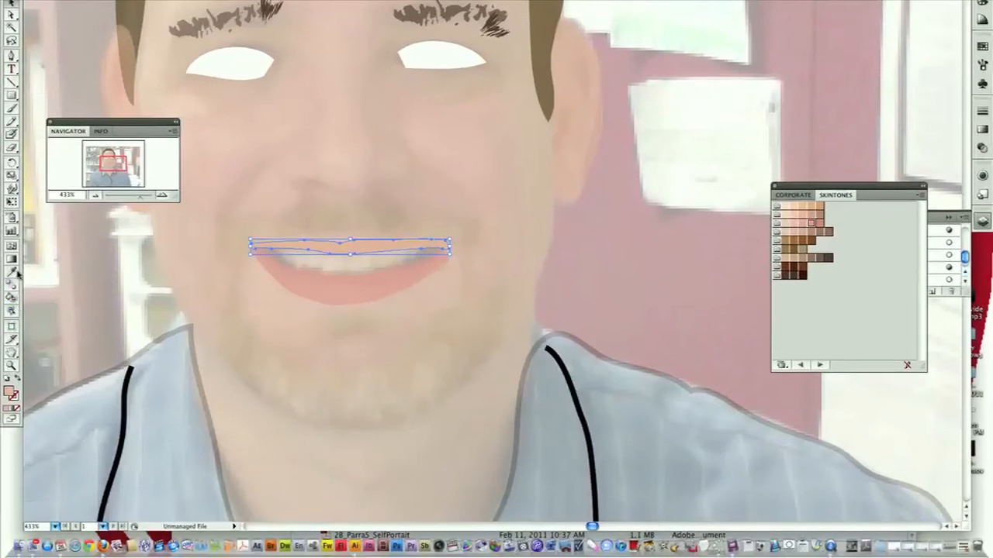
{"action": "left_click", "coordinate": [376, 286]}
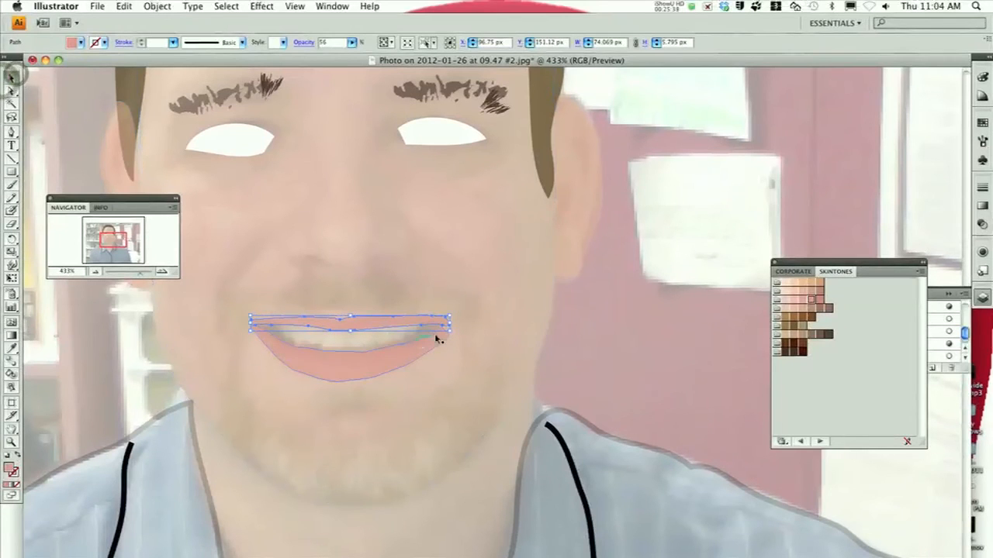
{"action": "left_click", "coordinate": [487, 327]}
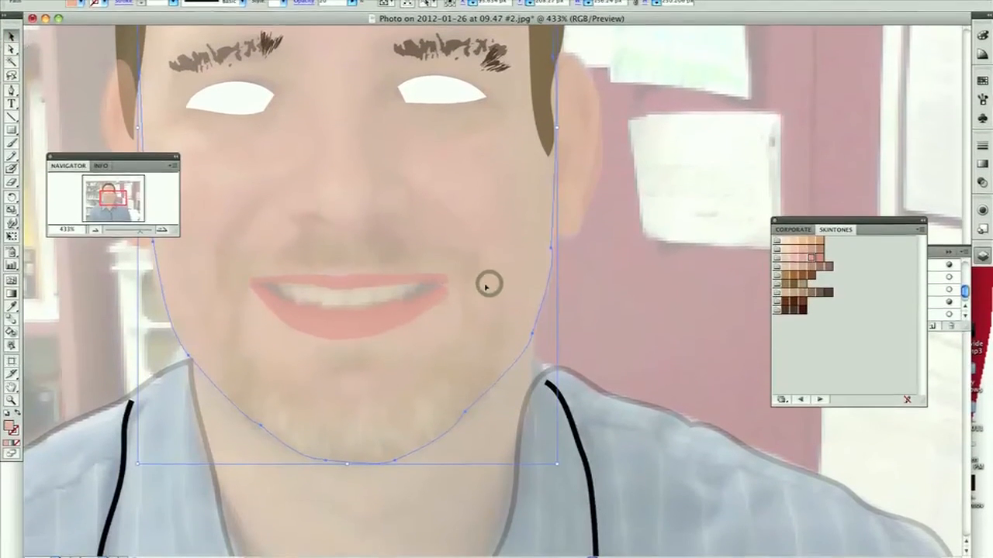
Refine the upper lip's lower edge and corners with freehand strokes along the existing outline, and deselect the lip
{"action": "left_click", "coordinate": [436, 271]}
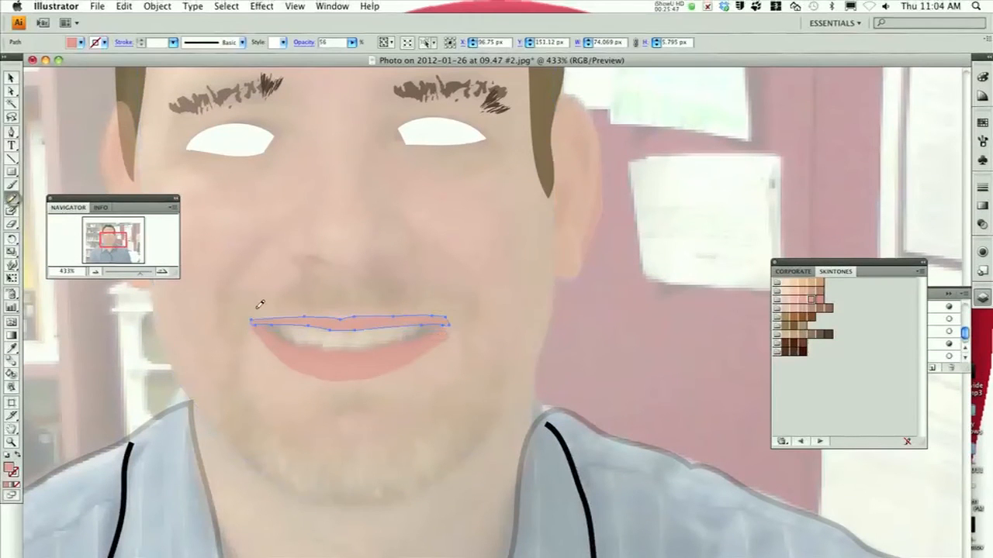
{"action": "left_click", "coordinate": [446, 324]}
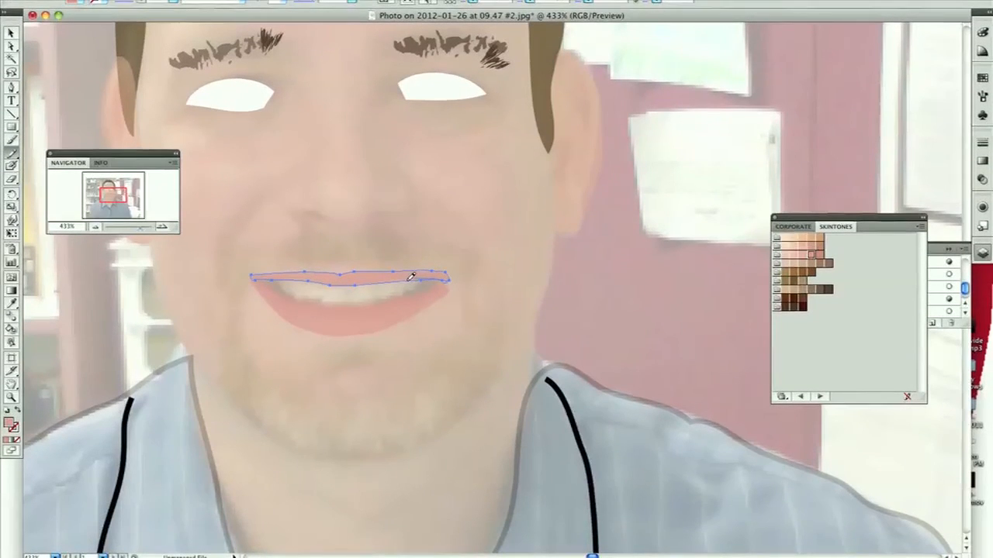
{"action": "left_click", "coordinate": [269, 278]}
{"action": "left_click", "coordinate": [445, 279]}
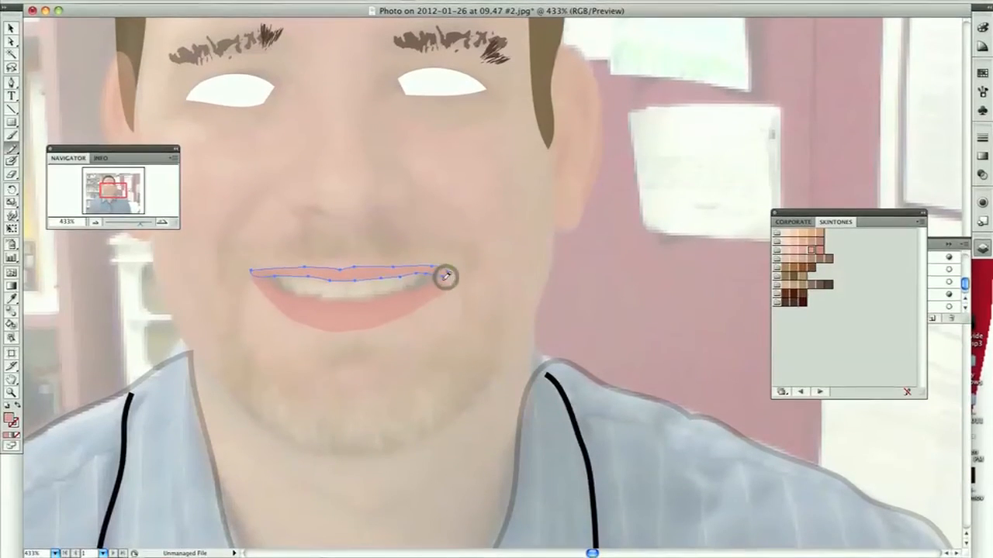
{"action": "key", "text": "super"}
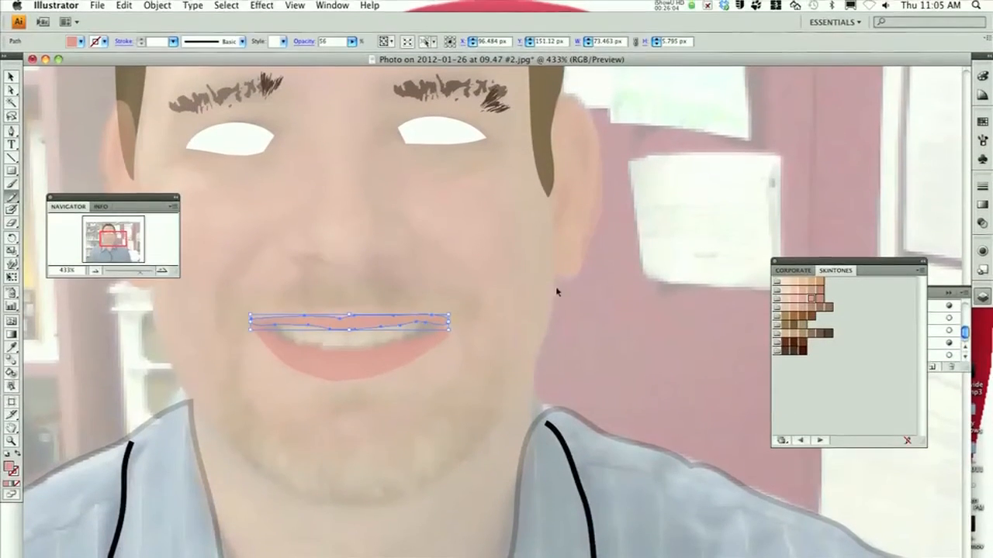
{"action": "left_click", "coordinate": [555, 290], "text": "super"}
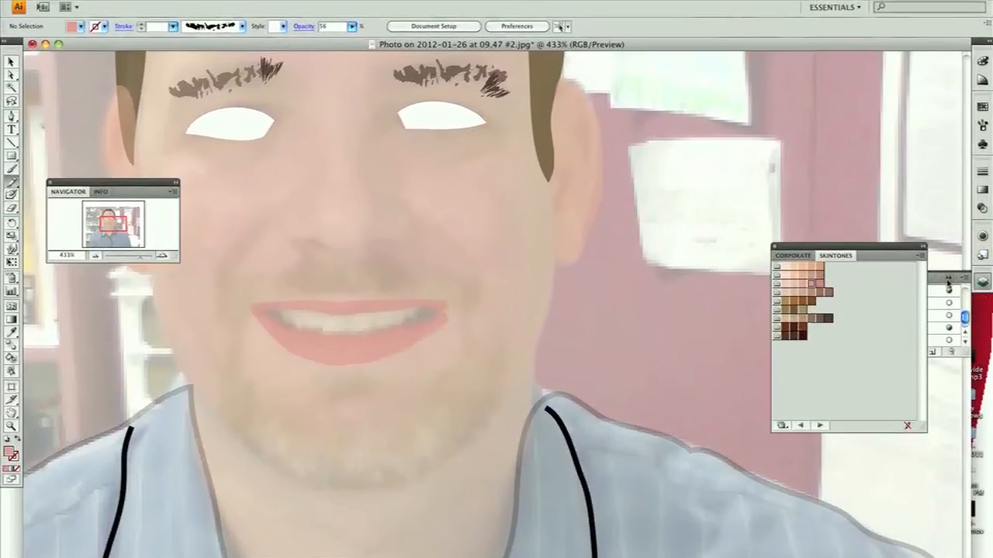
Toggle the locked photo's visibility in the Layers list and view the whole drawing without it at 73.3%
{"action": "left_click", "coordinate": [948, 279]}
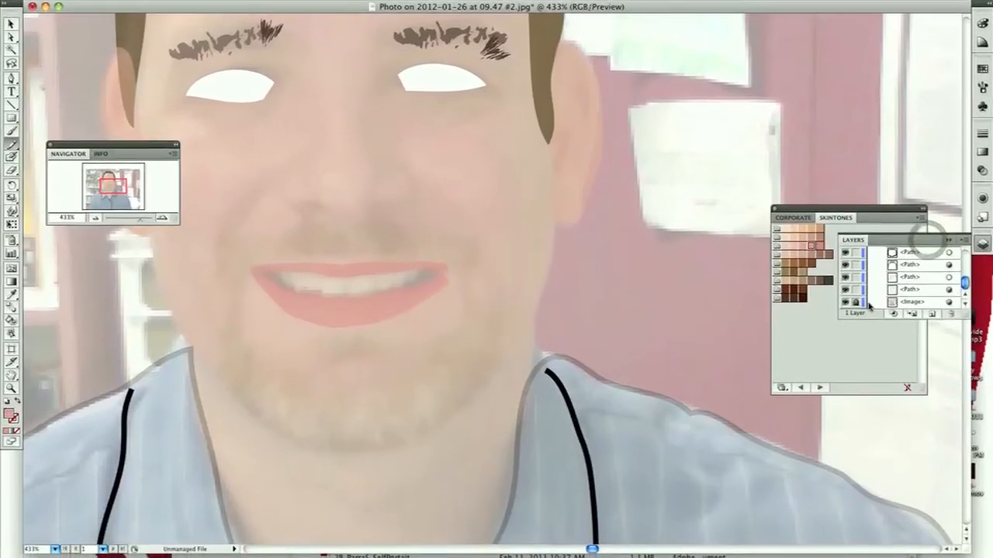
{"action": "left_click", "coordinate": [856, 303]}
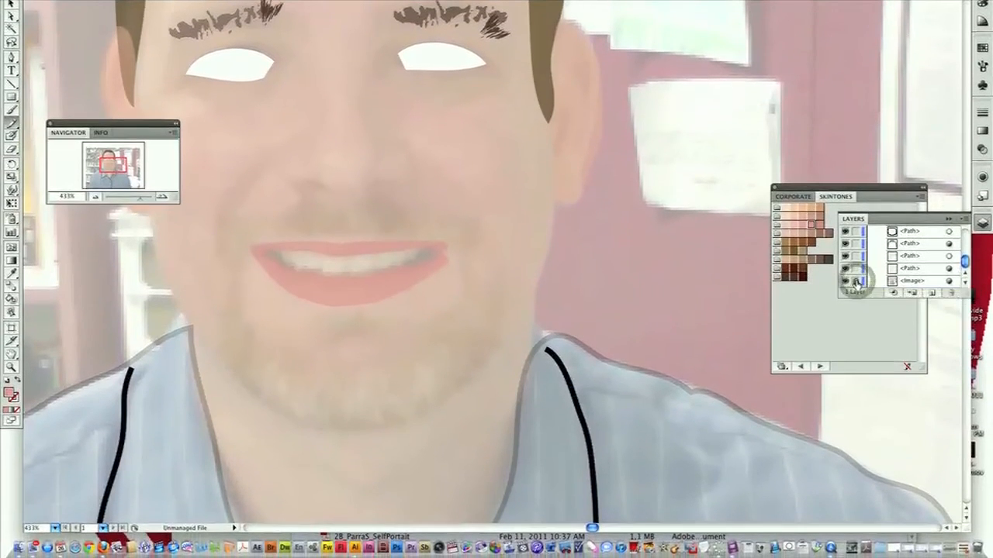
{"action": "left_click", "coordinate": [845, 281]}
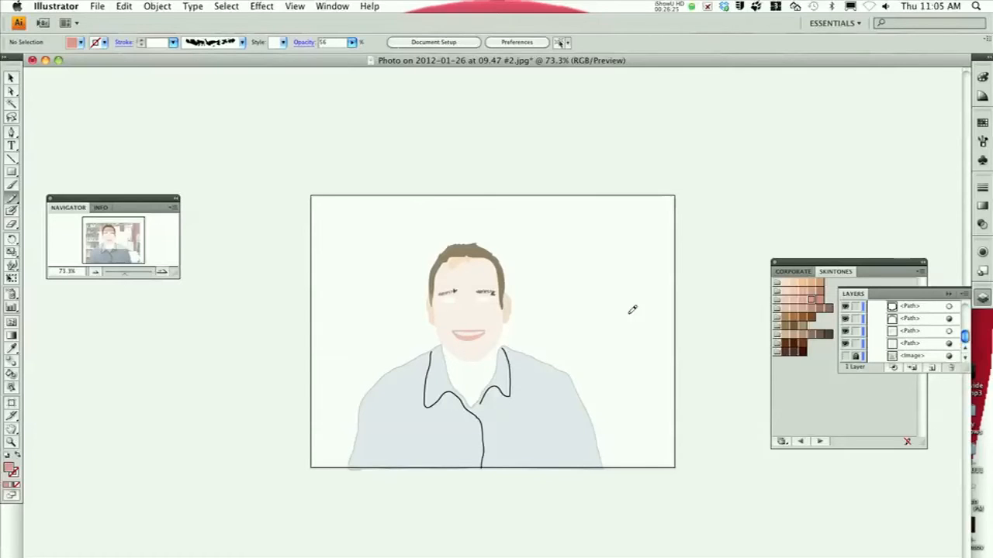
{"action": "left_click", "coordinate": [845, 355]}
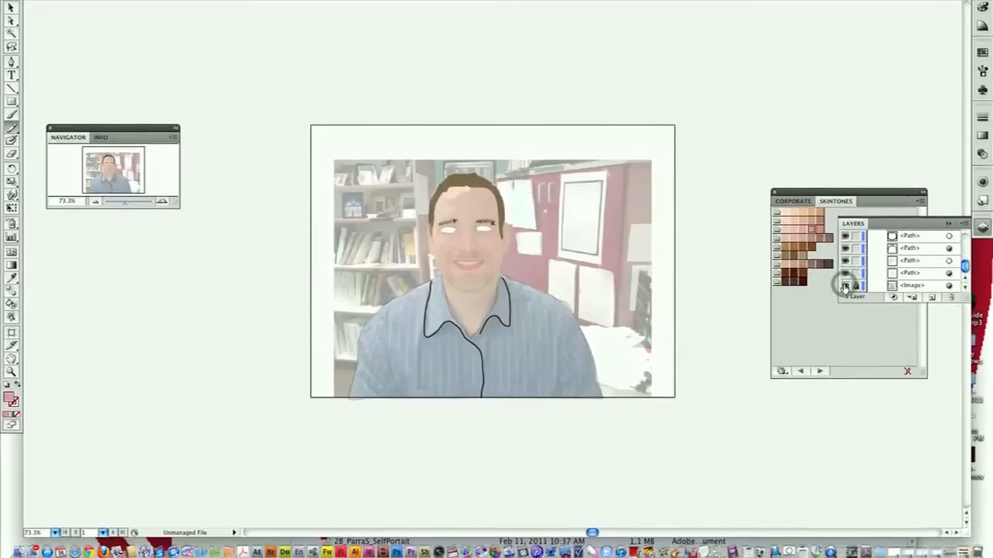
{"action": "left_click", "coordinate": [845, 285]}
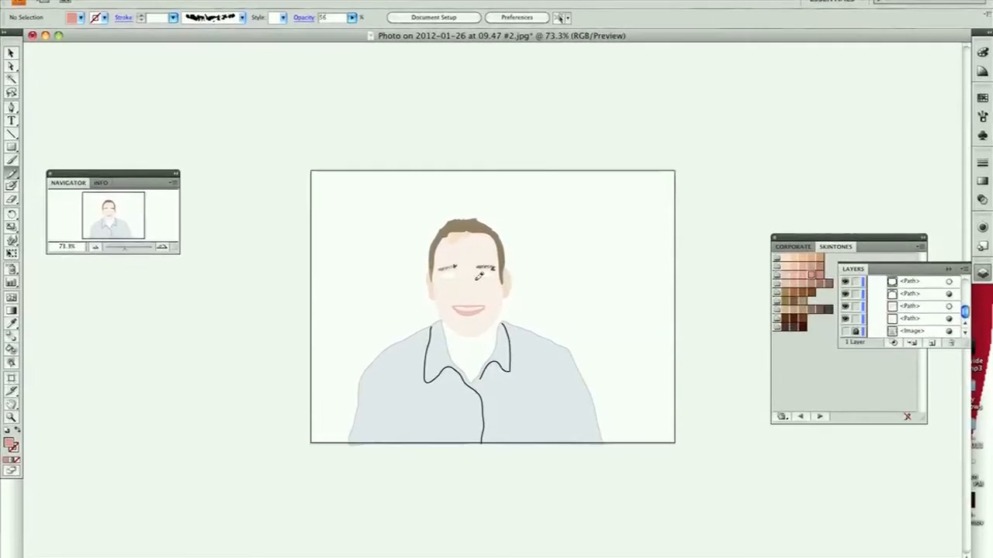
Lower the opacity of the eye white on the portrait's right side to 32% and show the photo again
{"action": "left_click_drag", "start_coordinate": [477, 279], "coordinate": [479, 275]}
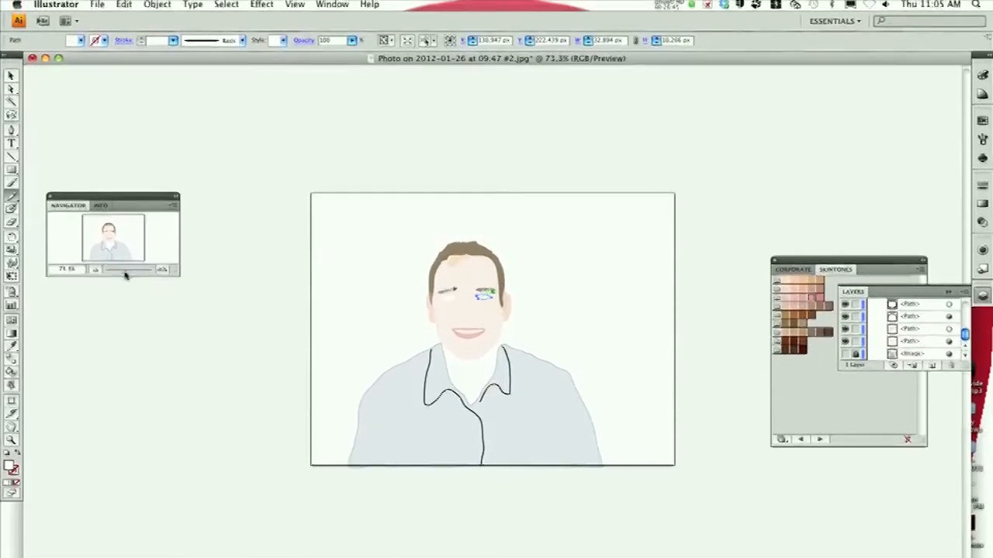
{"action": "left_click_drag", "start_coordinate": [124, 275], "coordinate": [140, 275]}
{"action": "left_click_drag", "start_coordinate": [113, 240], "coordinate": [114, 236]}
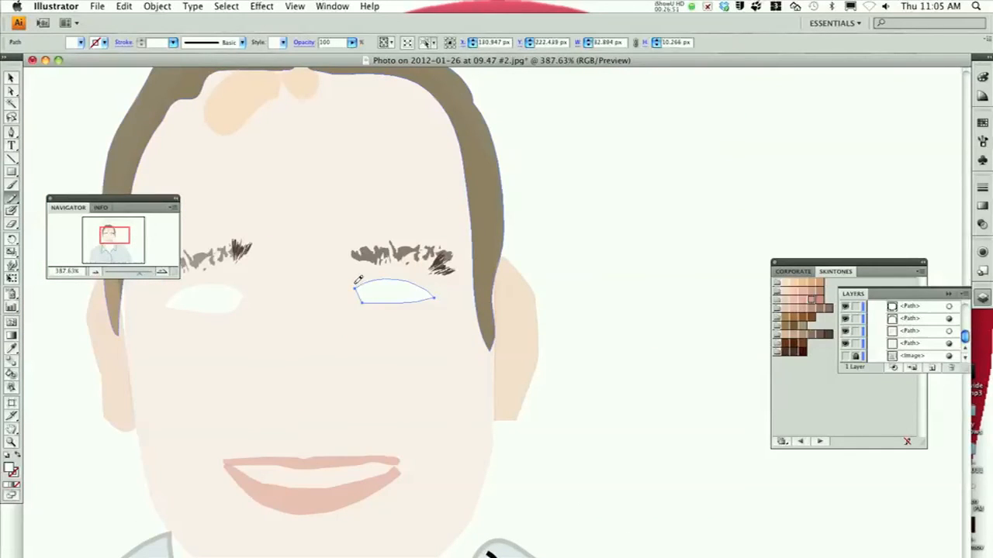
{"action": "left_click", "coordinate": [401, 299], "text": "super"}
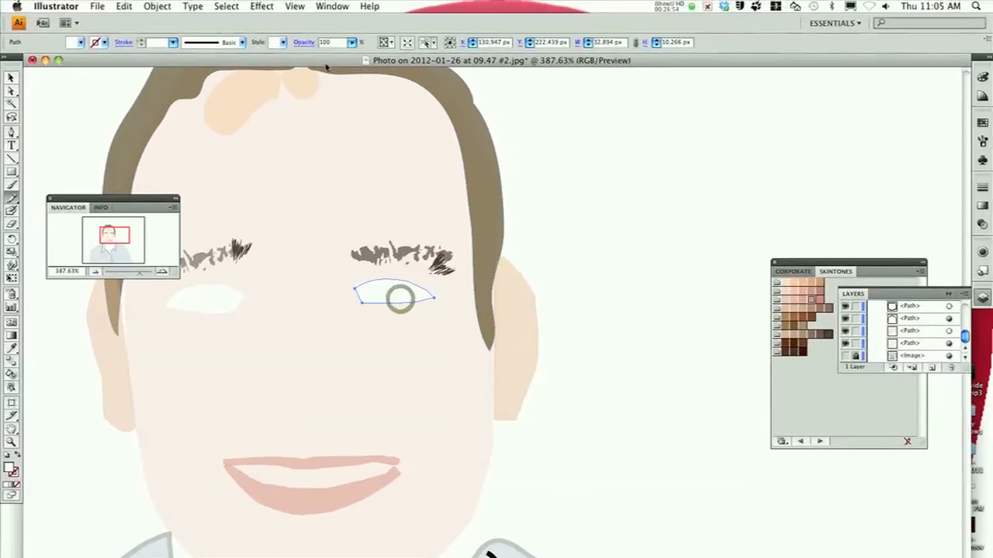
{"action": "left_click", "coordinate": [351, 43]}
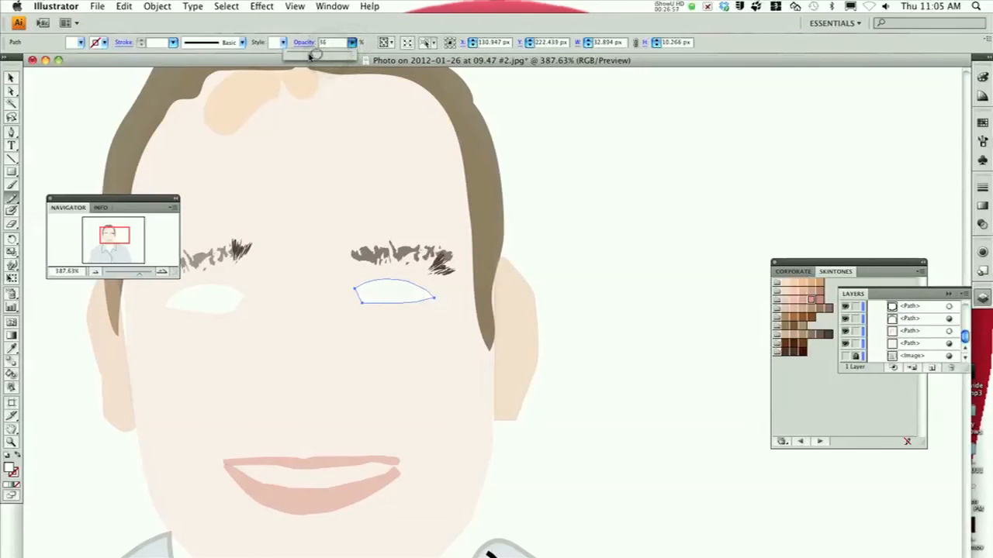
{"action": "left_click", "coordinate": [847, 356]}
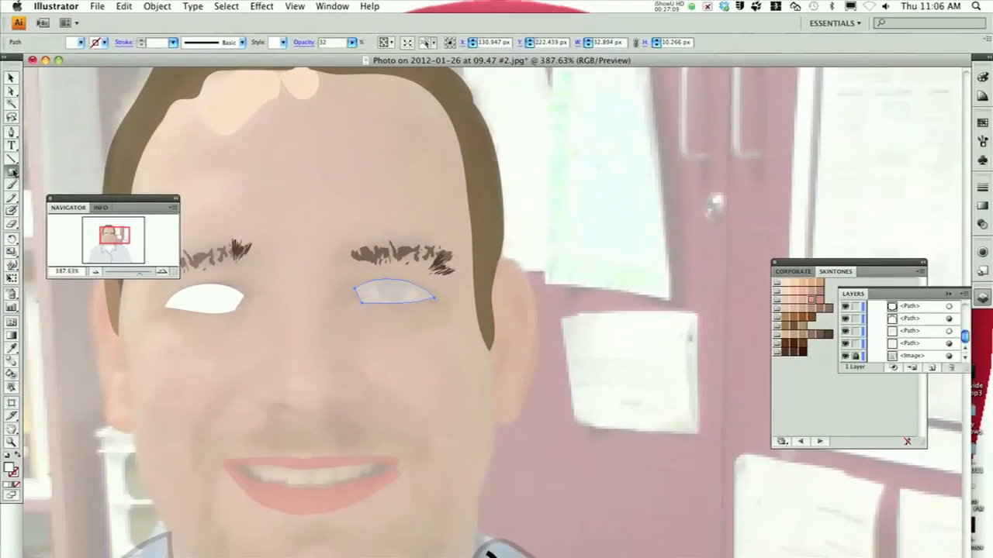
Draw an elliptical iris about 12.5 × 10.3 px in the translucent eye white, filled brown R=155 G=118 B=97 at 25% opacity
{"action": "left_click", "coordinate": [13, 173]}
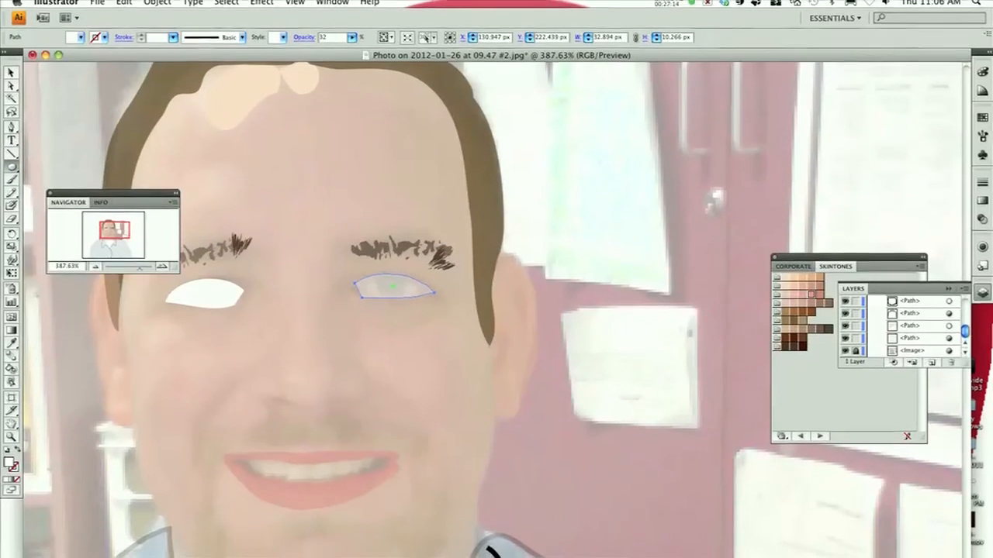
{"action": "mouse_move", "coordinate": [392, 280]}
{"action": "left_mouse_down"}
{"action": "mouse_move", "coordinate": [410, 292]}
{"action": "mouse_move", "coordinate": [409, 277]}
{"action": "left_mouse_up"}
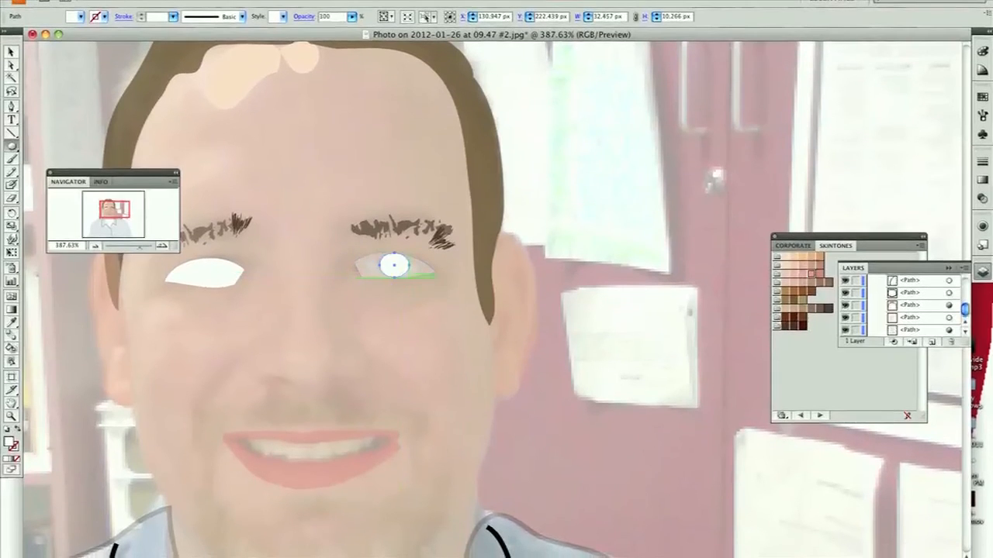
{"action": "left_click", "coordinate": [822, 308]}
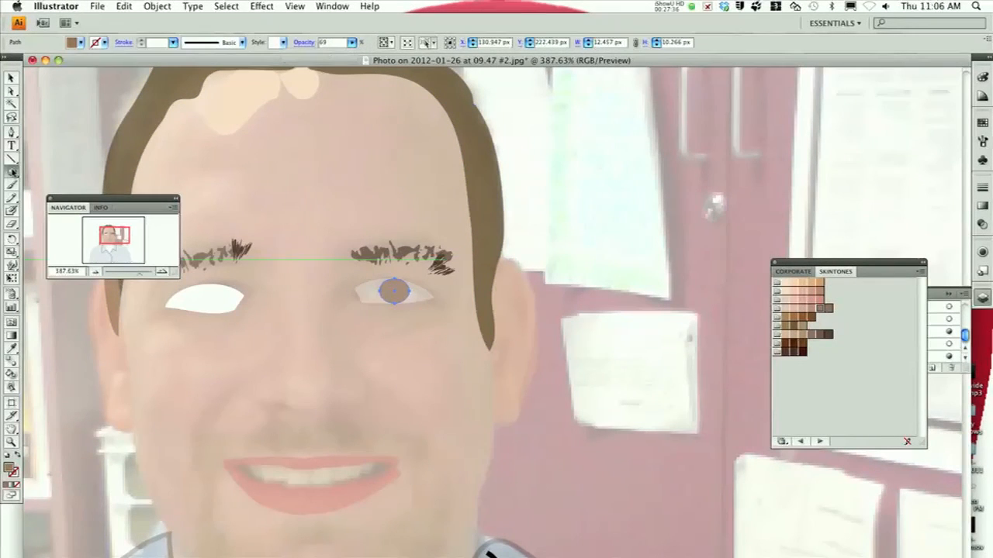
{"action": "left_click", "coordinate": [461, 317], "text": "super"}
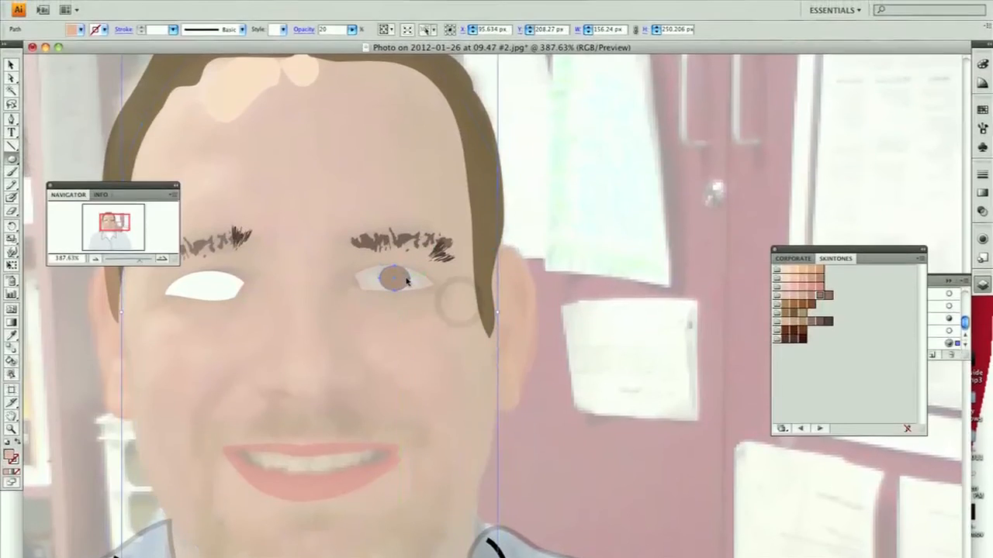
{"action": "left_click", "coordinate": [406, 291], "text": "super"}
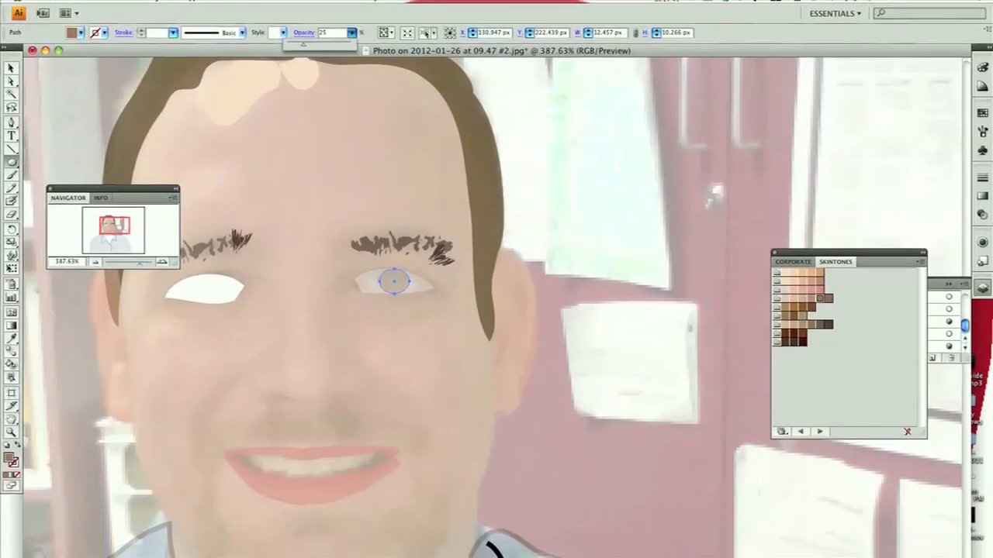
Draw a small elliptical pupil about 2.5 × 3.1 px inside the iris and nudge it to the iris's centre
{"action": "mouse_move", "coordinate": [388, 277]}
{"action": "left_mouse_down"}
{"action": "mouse_move", "coordinate": [400, 285]}
{"action": "mouse_move", "coordinate": [393, 279]}
{"action": "left_mouse_up"}
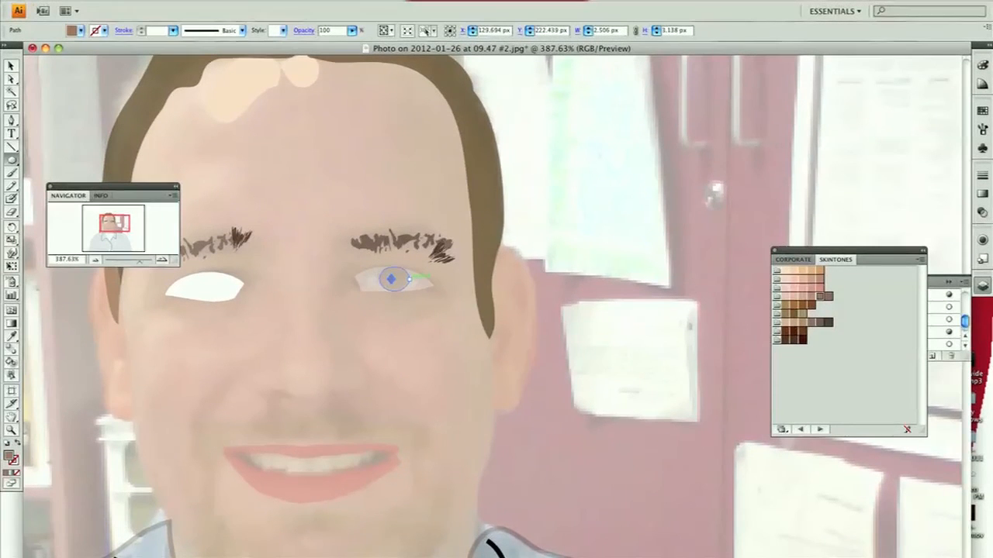
{"action": "key", "text": "Right"}
{"action": "key", "text": "Right"}
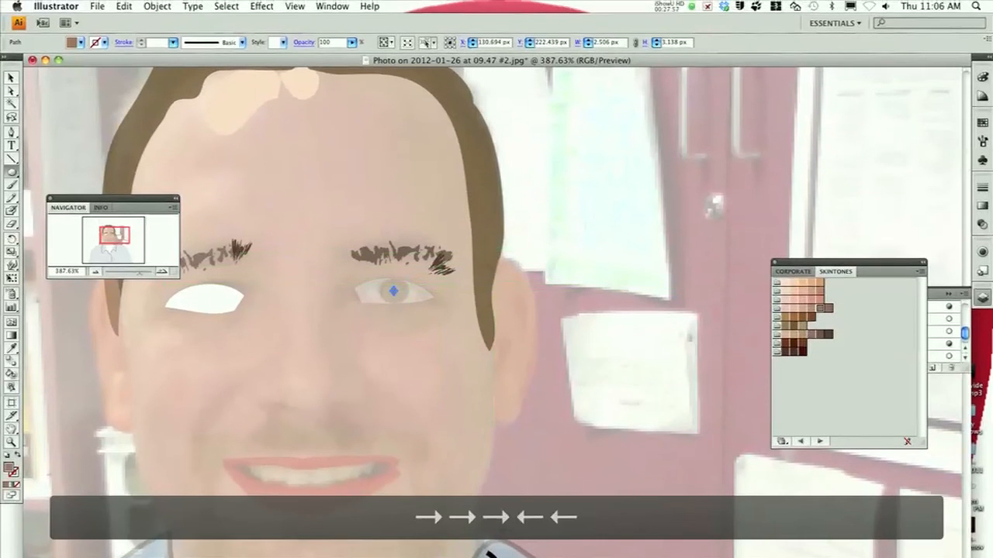
Fill the pupil with black and lower its opacity to 67%
{"action": "left_click", "coordinate": [983, 76]}
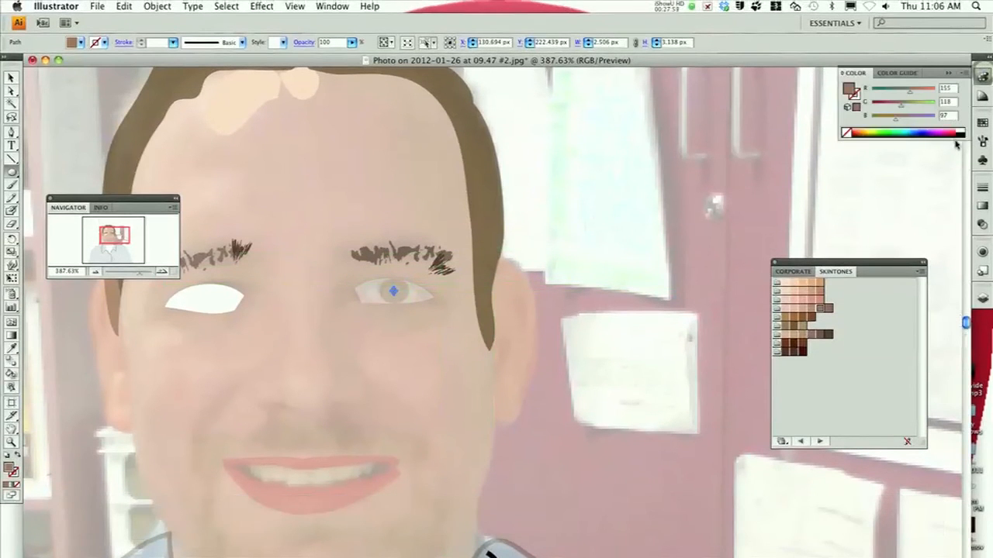
{"action": "left_click", "coordinate": [961, 133]}
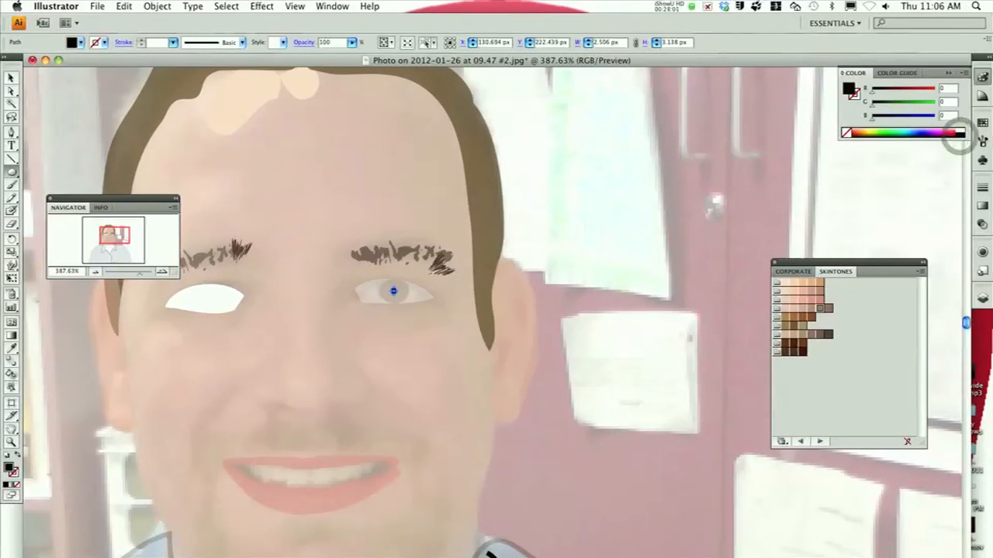
{"action": "left_click", "coordinate": [350, 44]}
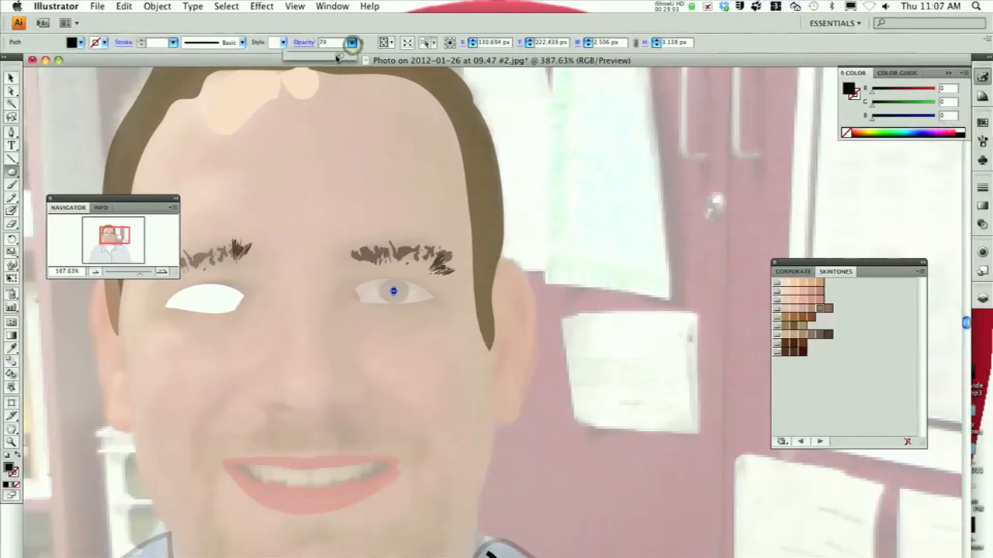
{"action": "left_click_drag", "start_coordinate": [330, 57], "coordinate": [328, 55]}
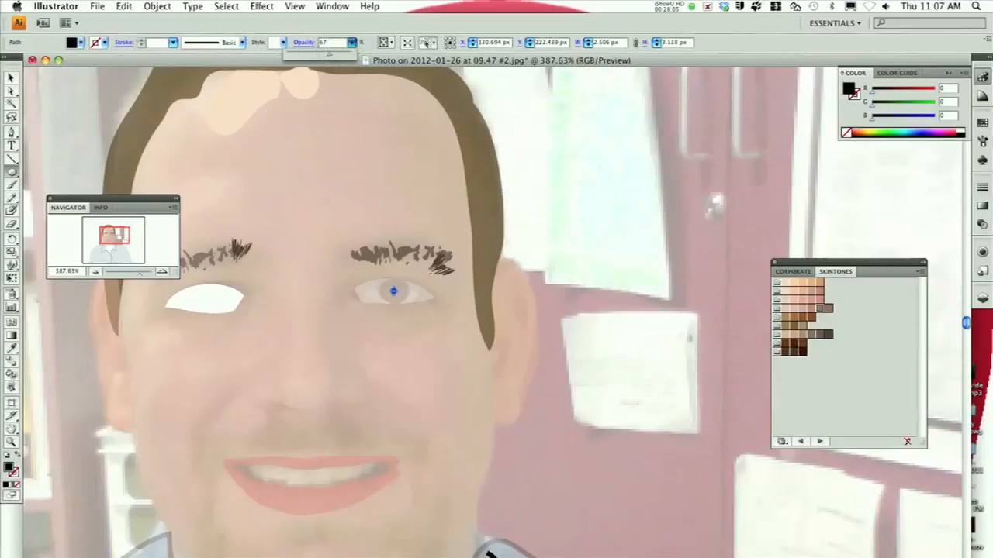
{"action": "left_click", "coordinate": [422, 240]}
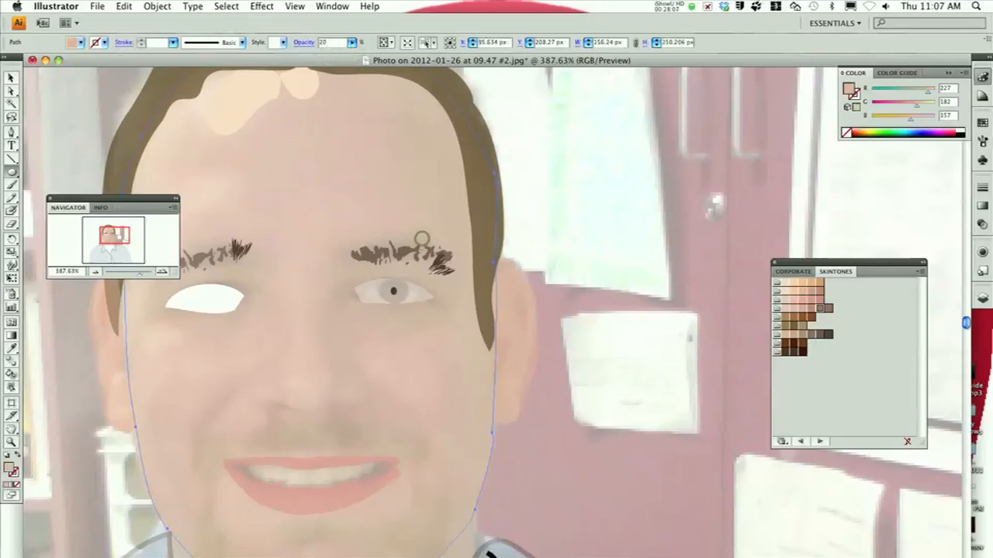
Raise the opacity of the eye white around the new iris to 51% and hide the photo
{"action": "left_click", "coordinate": [420, 294]}
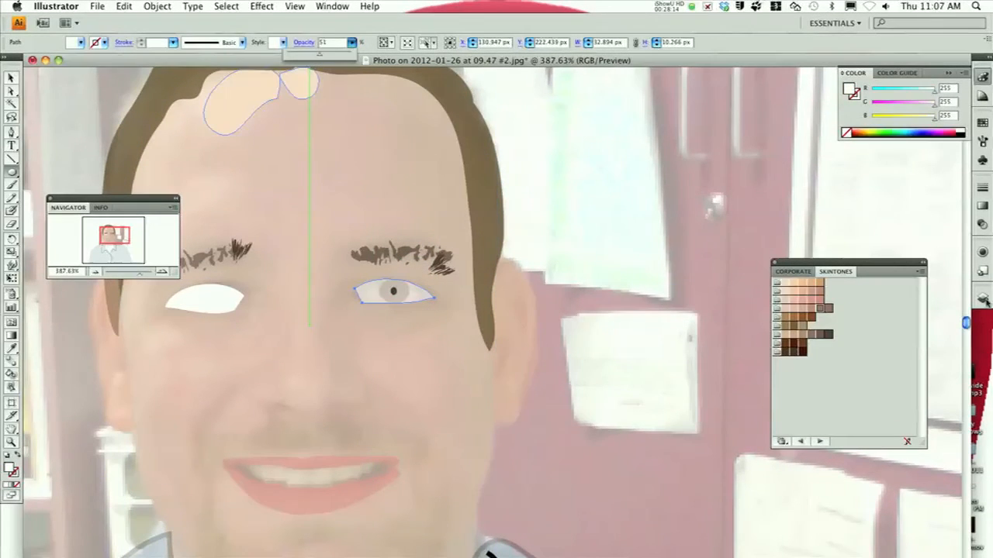
{"action": "key", "text": "F7"}
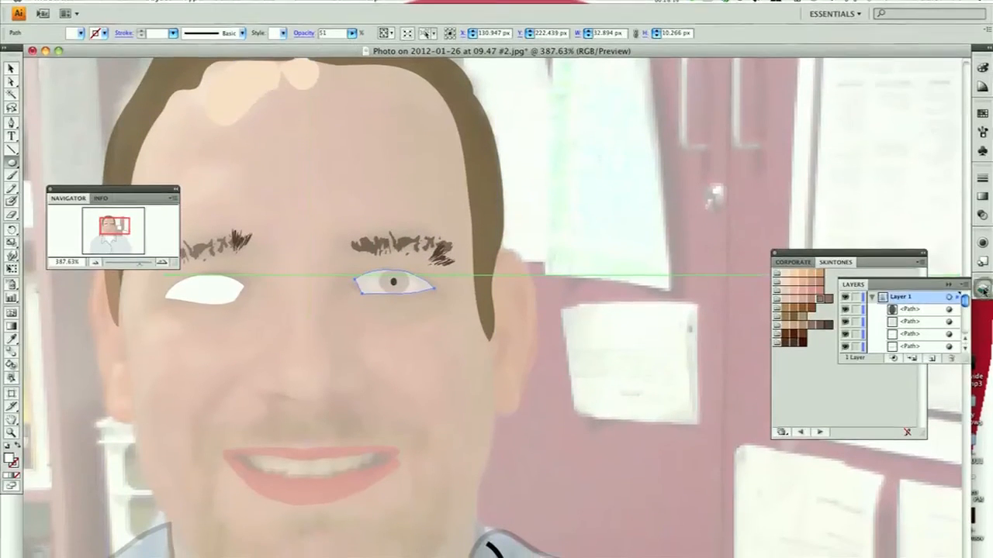
{"action": "left_click", "coordinate": [775, 220]}
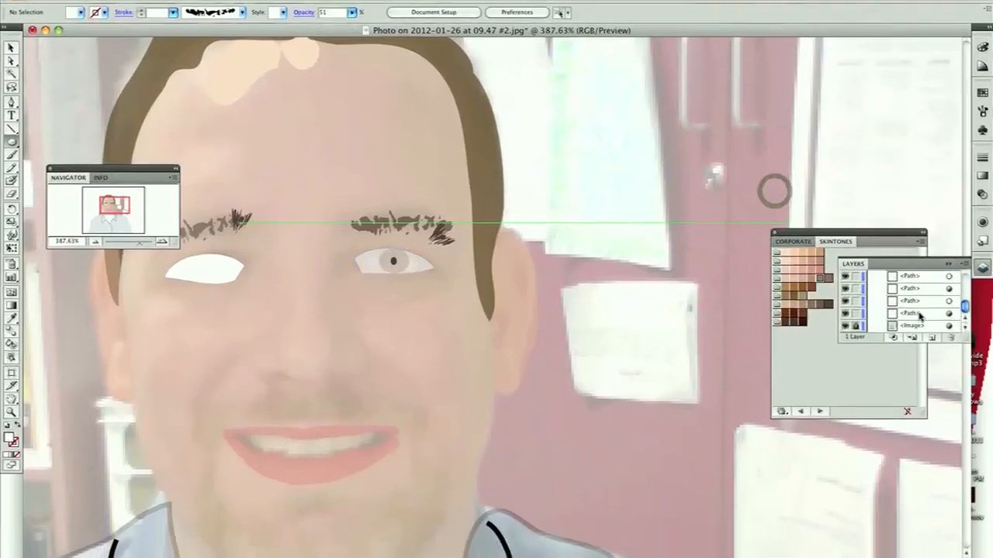
{"action": "left_click", "coordinate": [846, 305]}
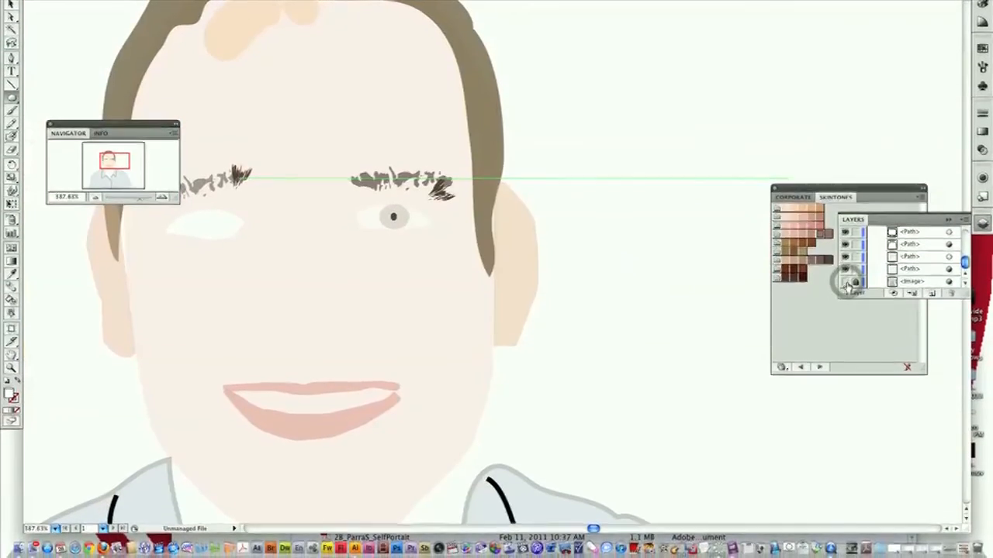